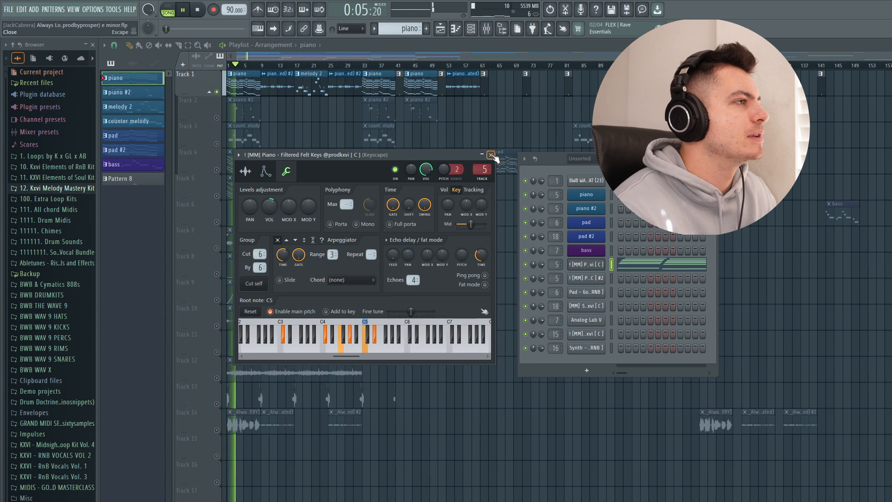
- Close the Filtered Felt Keys piano settings and review the piano chord progression in the piano roll during playback
{"action": "left_click", "coordinate": [491, 155]}
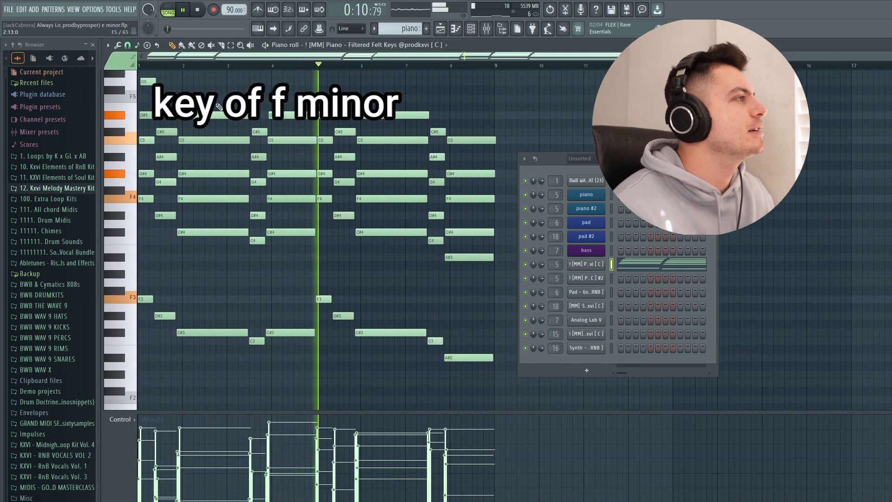
{"action": "scroll", "coordinate": [217, 104], "scroll_direction": "up", "scroll_amount": 1}
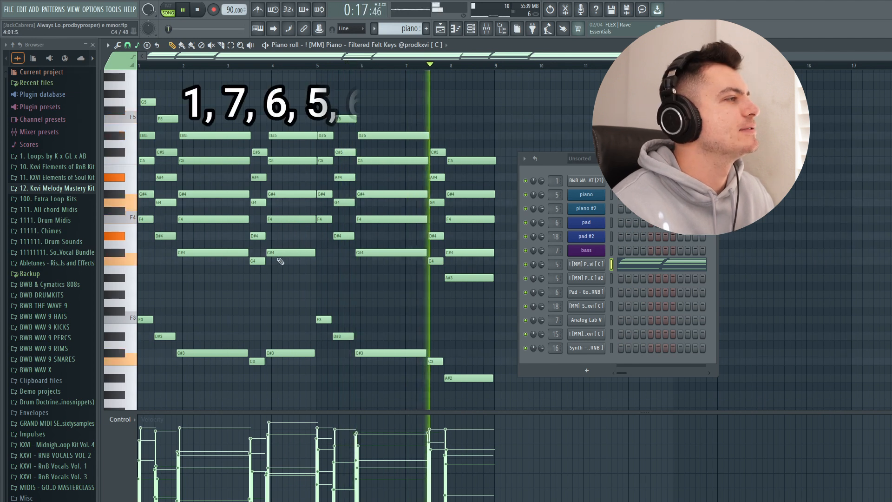
{"action": "key", "text": "space"}
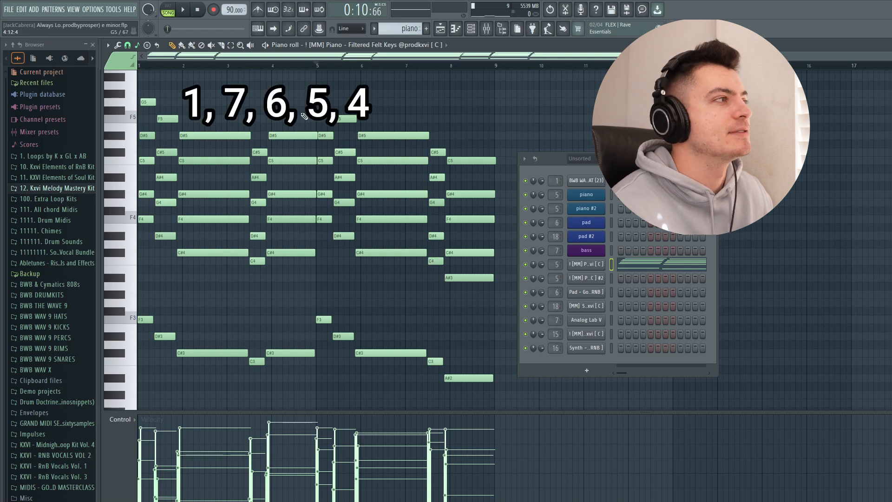
- Highlight the chord in bar 4 and the final chord of the piano pattern, deselect them, and listen to the progression
{"action": "left_click_drag", "start_coordinate": [280, 109], "coordinate": [286, 370]}
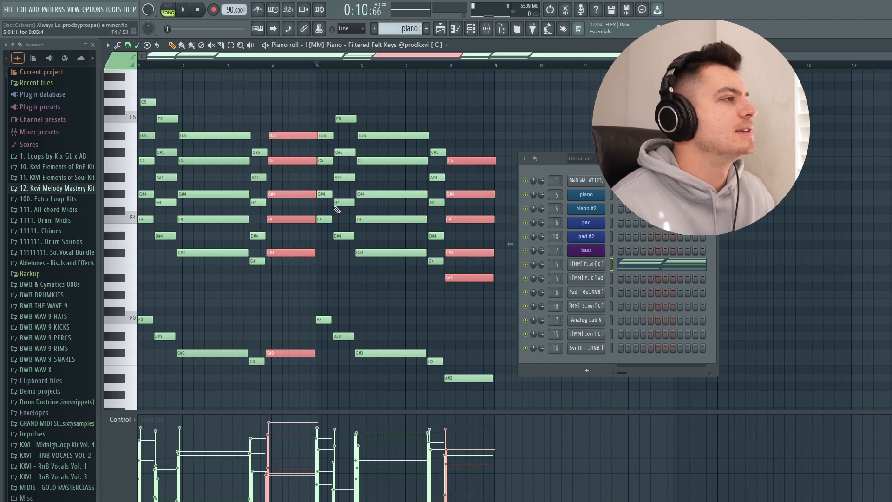
{"action": "left_click", "coordinate": [292, 97], "text": "ctrl"}
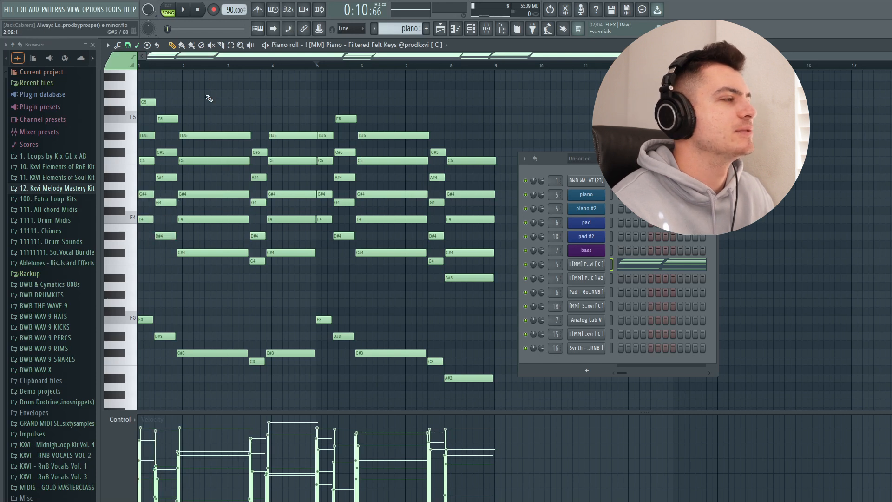
{"action": "key", "text": "space"}
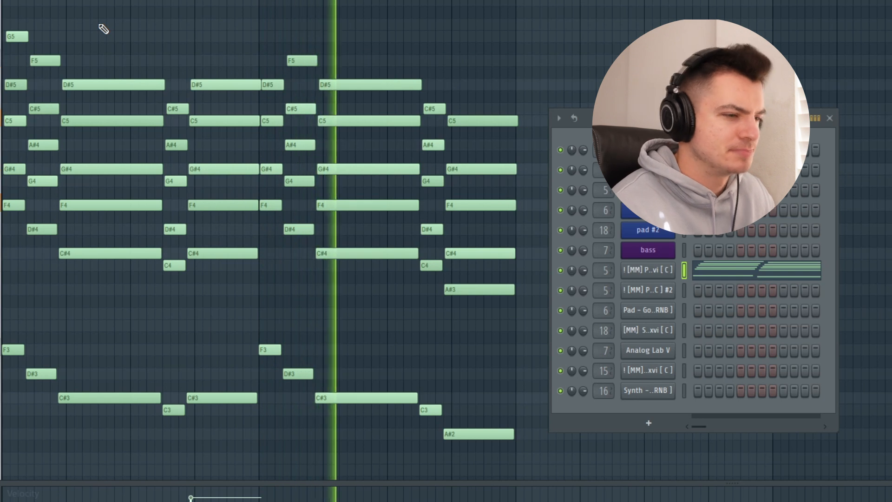
{"action": "key", "text": "space"}
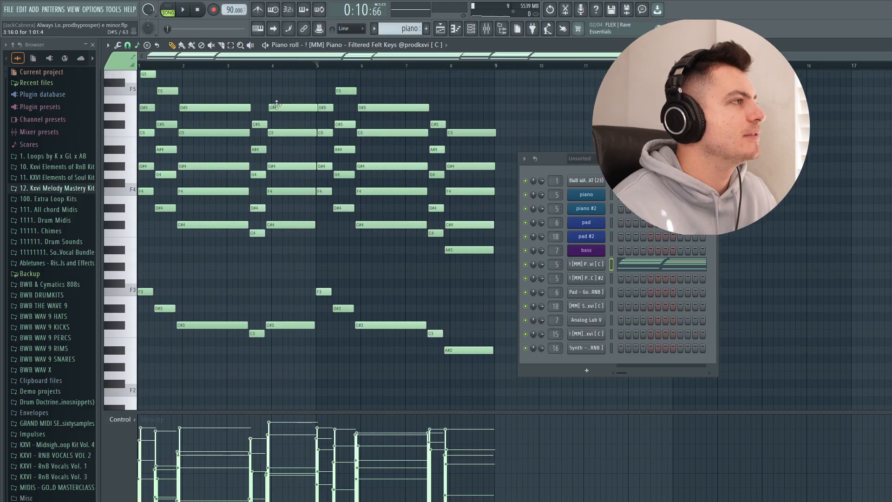
- Highlight bars 5 through 8 of the piano pattern to examine the second half, and clear the selection
{"action": "scroll", "coordinate": [351, 67], "scroll_direction": "up", "scroll_amount": 3}
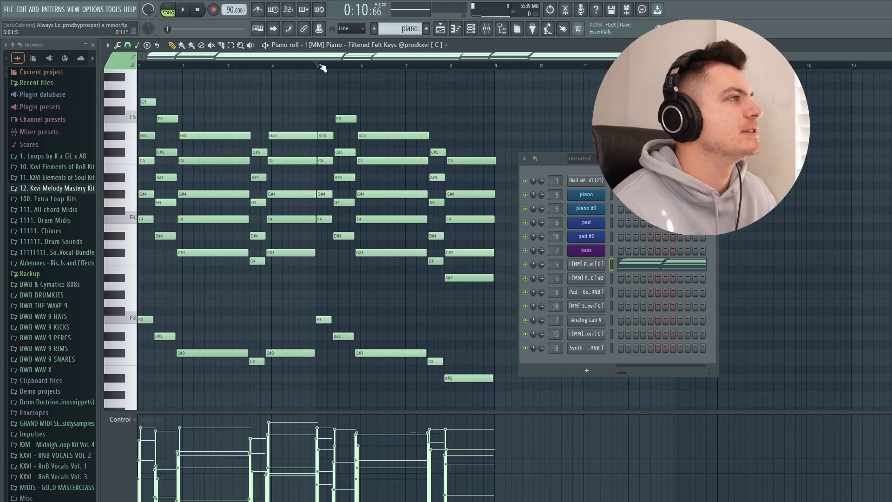
{"action": "left_click_drag", "start_coordinate": [351, 67], "coordinate": [490, 67]}
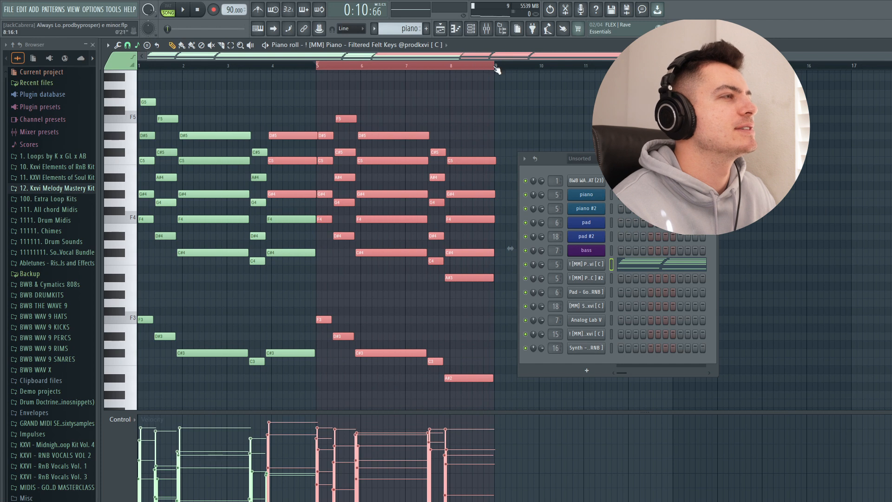
{"action": "left_click", "coordinate": [508, 79], "text": "ctrl"}
{"action": "left_click", "coordinate": [298, 61], "text": "ctrl"}
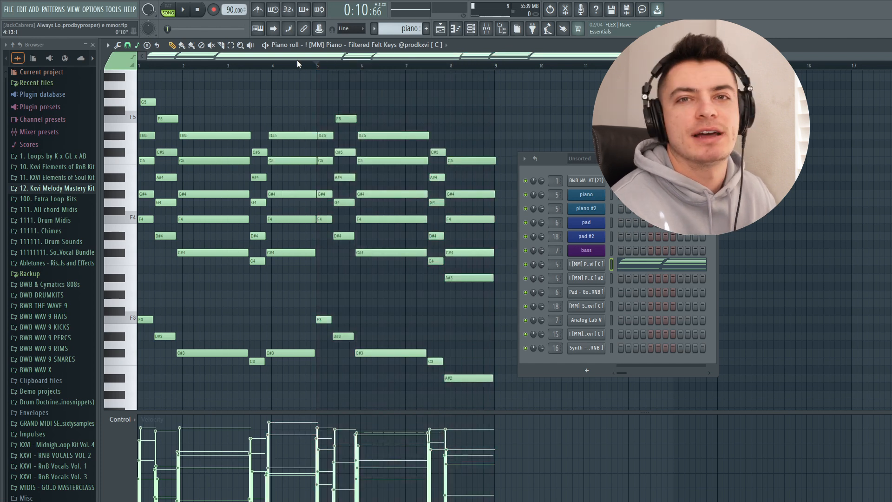
{"action": "key", "text": "space"}
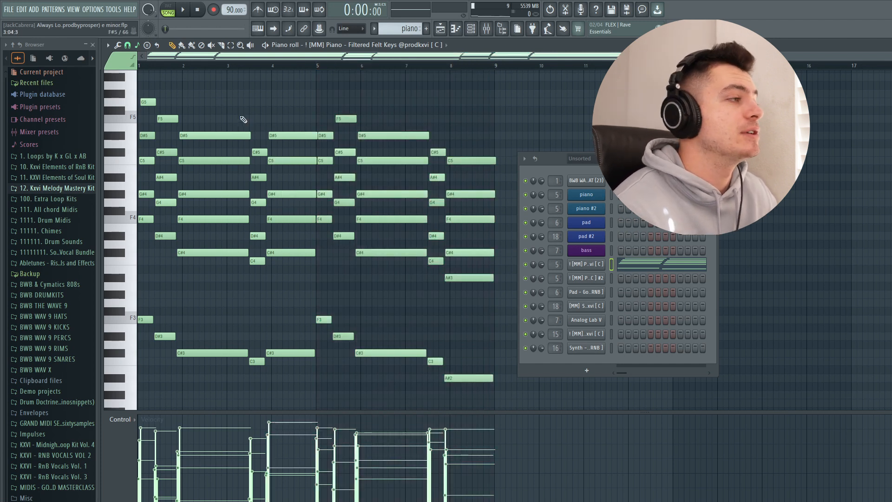
- Highlight the lowest row of piano notes, from F3 down to A#2, to examine the bass line, and deselect it
{"action": "scroll", "coordinate": [279, 186], "scroll_direction": "down", "scroll_amount": 3}
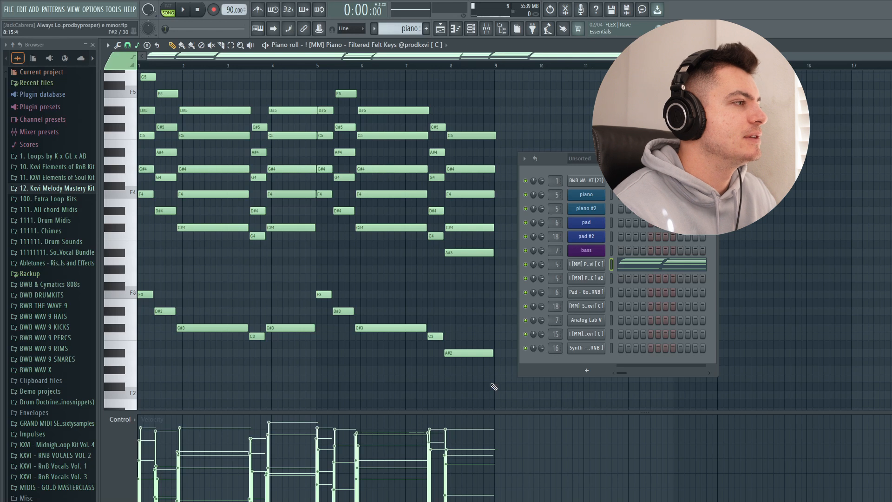
{"action": "left_click_drag", "start_coordinate": [494, 387], "coordinate": [137, 274]}
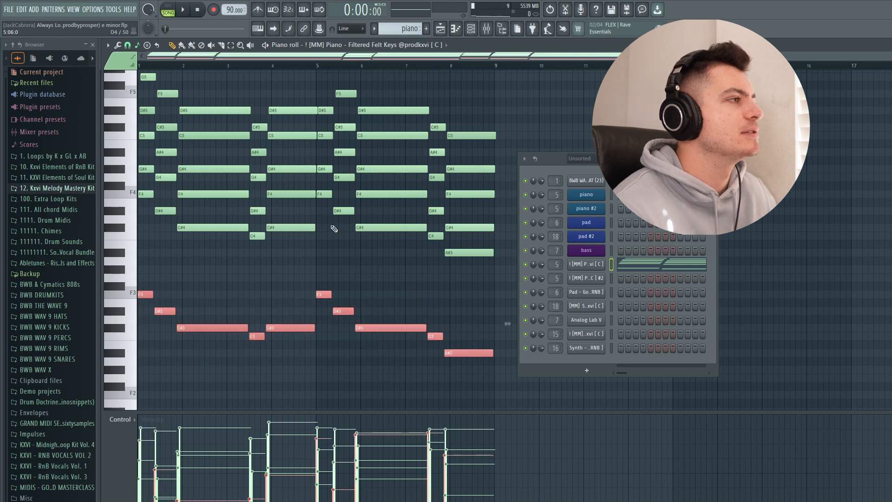
{"action": "left_click", "coordinate": [276, 264], "text": "ctrl"}
{"action": "scroll", "coordinate": [298, 263], "scroll_direction": "up", "scroll_amount": 2}
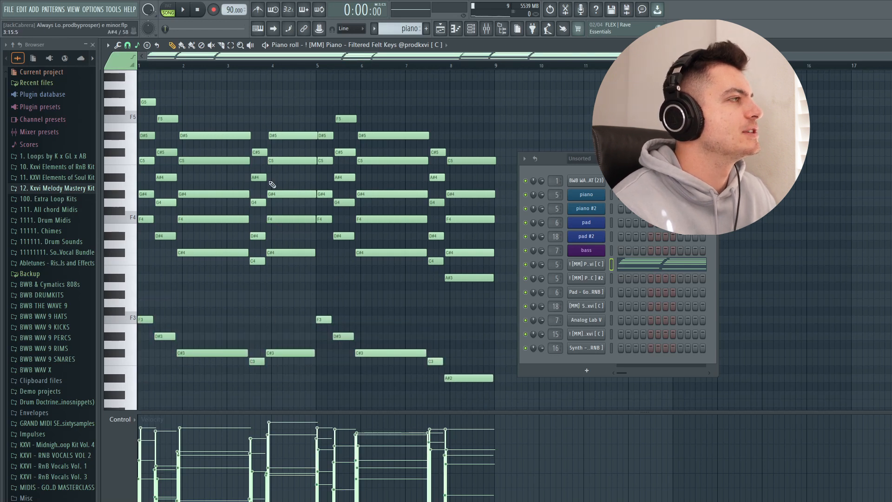
- Examine the note starts of the first piano chords and enlarge the velocity lane to inspect the velocities
{"action": "scroll", "coordinate": [297, 262], "scroll_direction": "up", "scroll_amount": 6}
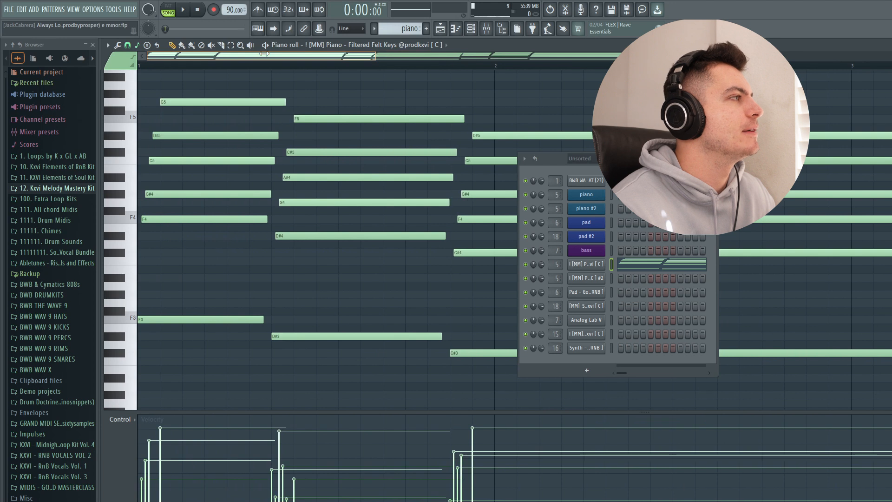
{"action": "scroll", "coordinate": [297, 263], "scroll_direction": "down", "scroll_amount": 5}
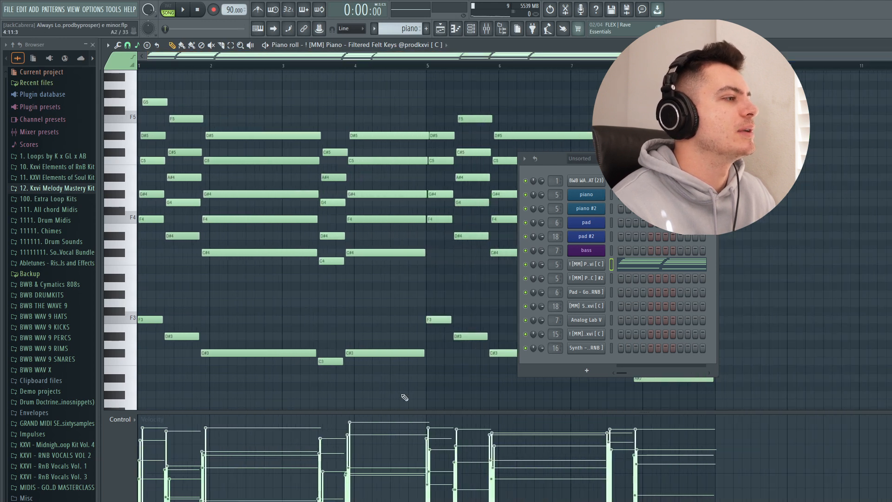
{"action": "left_click_drag", "start_coordinate": [408, 419], "coordinate": [409, 163]}
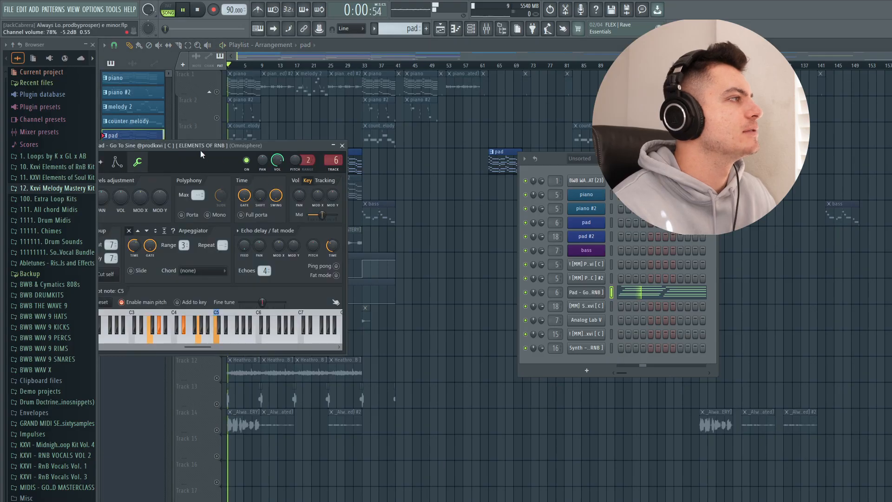
- Bring the Go To Sine pad settings window fully into view to examine it, and close it
{"action": "left_click_drag", "start_coordinate": [199, 148], "coordinate": [345, 183]}
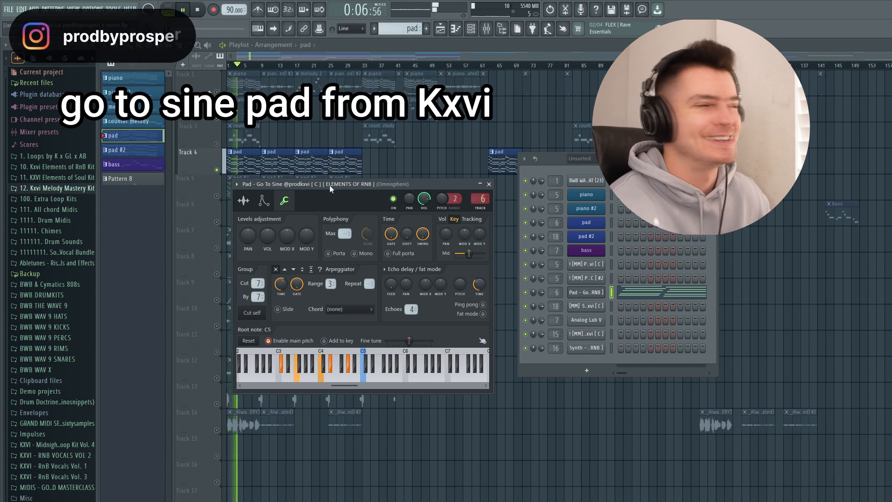
{"action": "left_click_drag", "start_coordinate": [330, 185], "coordinate": [319, 189]}
{"action": "left_click", "coordinate": [469, 189]}
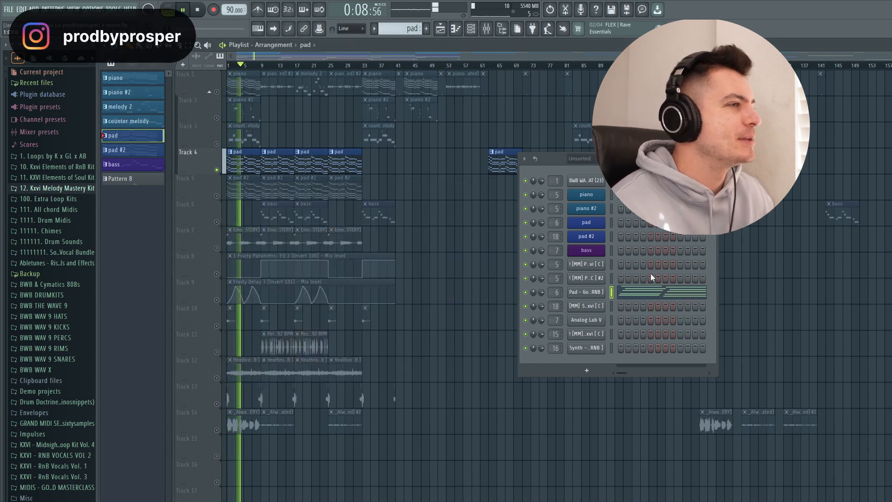
- Open the Go To Sine pad's notes in the piano roll and move the channel rack clear of them
{"action": "left_click", "coordinate": [661, 292]}
{"action": "scroll", "coordinate": [471, 183], "scroll_direction": "down", "scroll_amount": 1}
{"action": "left_click_drag", "start_coordinate": [551, 159], "coordinate": [775, 145]}
{"action": "scroll", "coordinate": [463, 100], "scroll_direction": "down", "scroll_amount": 2}
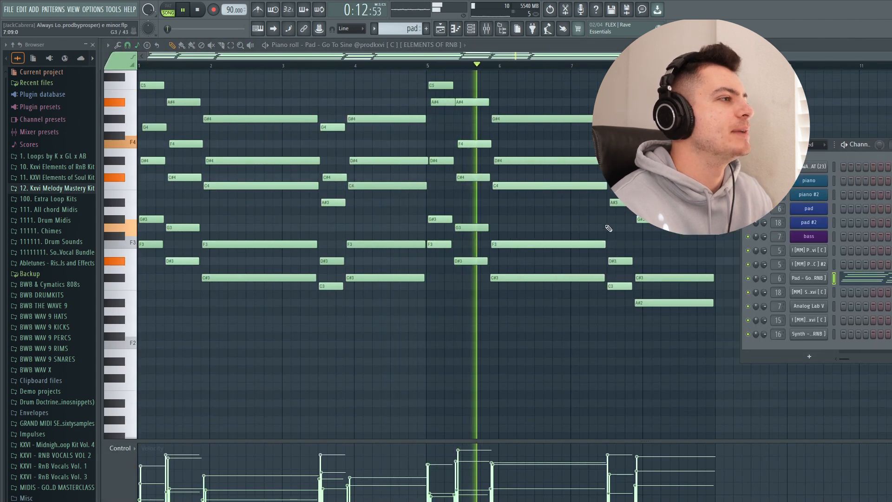
{"action": "scroll", "coordinate": [598, 234], "scroll_direction": "down", "scroll_amount": 1}
{"action": "scroll", "coordinate": [591, 228], "scroll_direction": "up", "scroll_amount": 5}
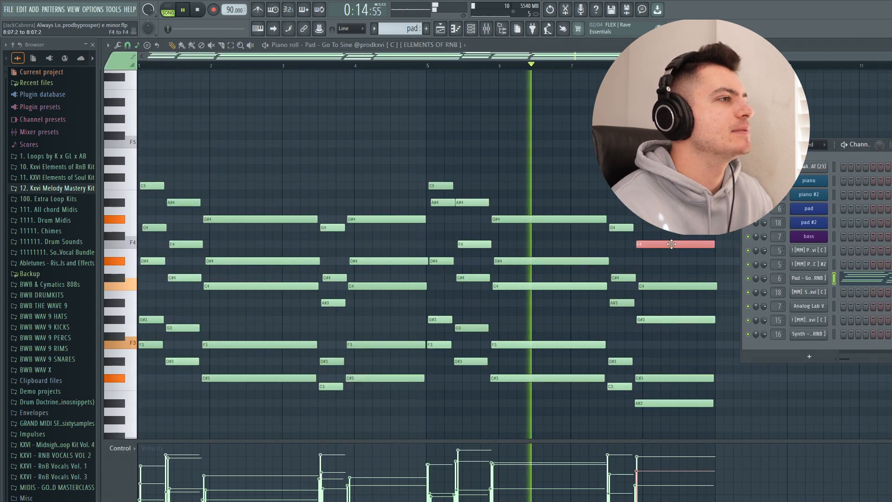
- Try the top melody notes of the pad chords one octave lower, and restore them to their original octave
{"action": "left_click", "coordinate": [578, 218], "text": "ctrl+shift"}
{"action": "left_click", "coordinate": [472, 202], "text": "ctrl+shift"}
{"action": "left_click", "coordinate": [439, 186], "text": "ctrl+shift"}
{"action": "left_click", "coordinate": [372, 219], "text": "ctrl+shift"}
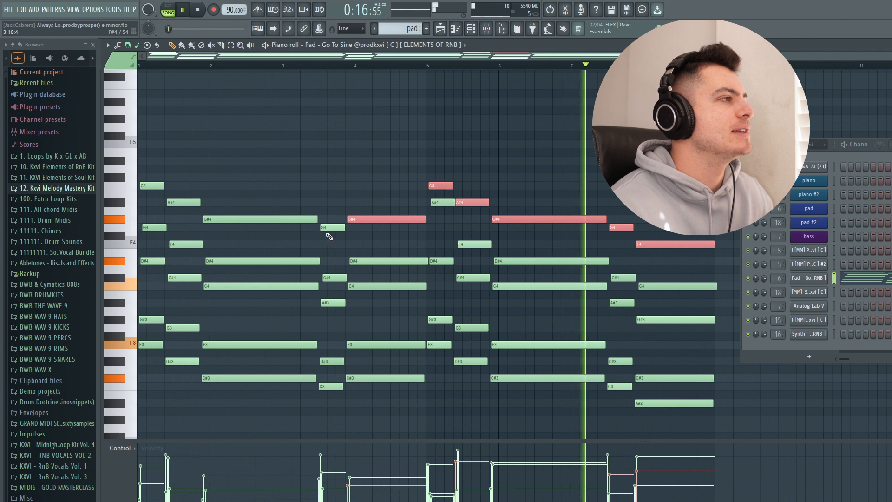
{"action": "left_click", "coordinate": [322, 228], "text": "ctrl+shift"}
{"action": "left_click", "coordinate": [279, 218], "text": "ctrl+shift"}
{"action": "left_click", "coordinate": [184, 202], "text": "ctrl+shift"}
{"action": "left_click", "coordinate": [152, 185], "text": "ctrl+shift"}
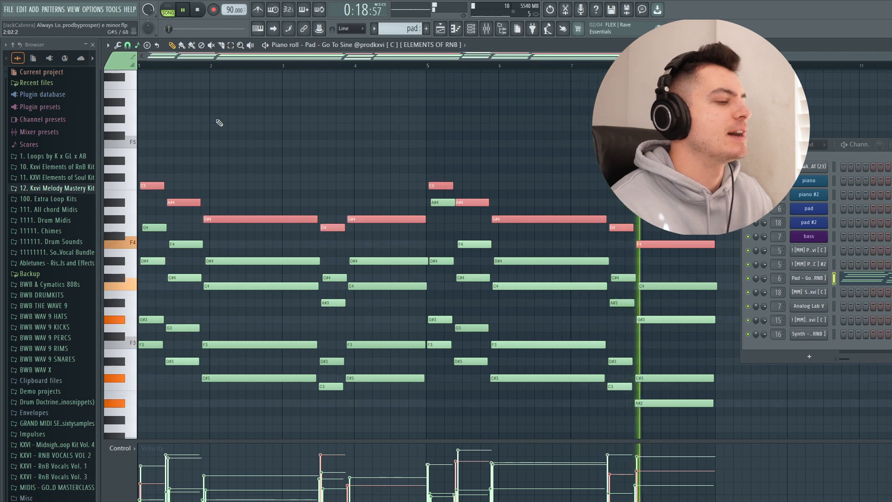
{"action": "scroll", "coordinate": [219, 123], "scroll_direction": "down", "scroll_amount": 1}
{"action": "key", "text": "ctrl+Down"}
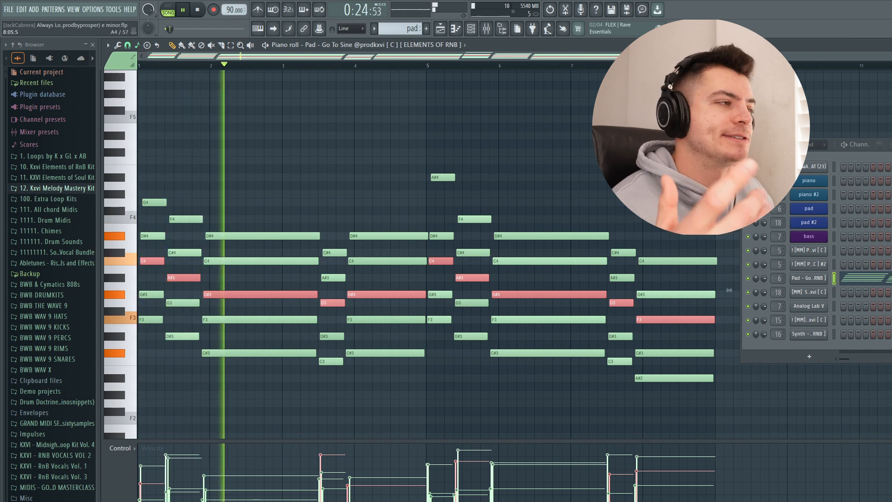
{"action": "key", "text": "ctrl+Up"}
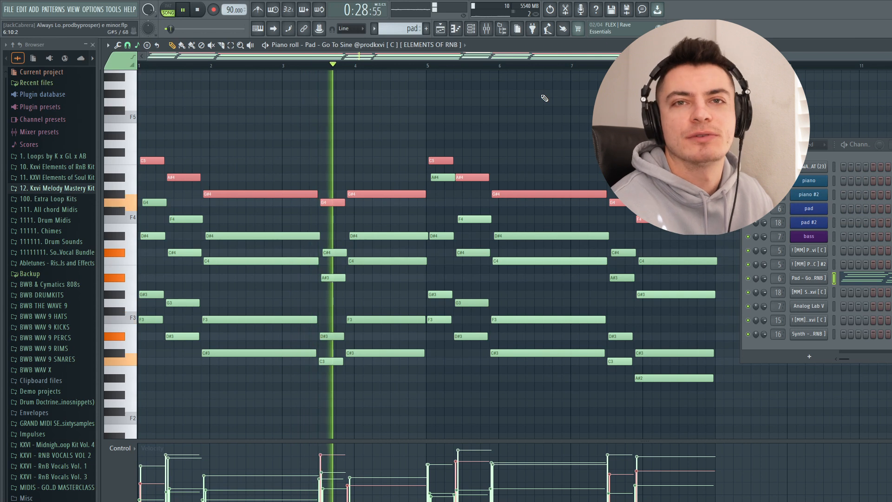
{"action": "key", "text": "ctrl+d"}
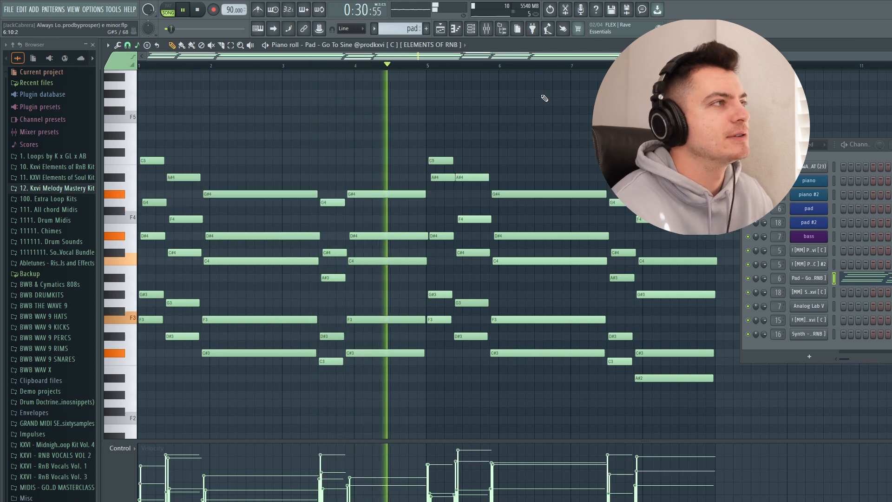
- Return to the playlist, stop playback and solo Track 5 with the pad #2 clips
{"action": "left_click", "coordinate": [441, 29]}
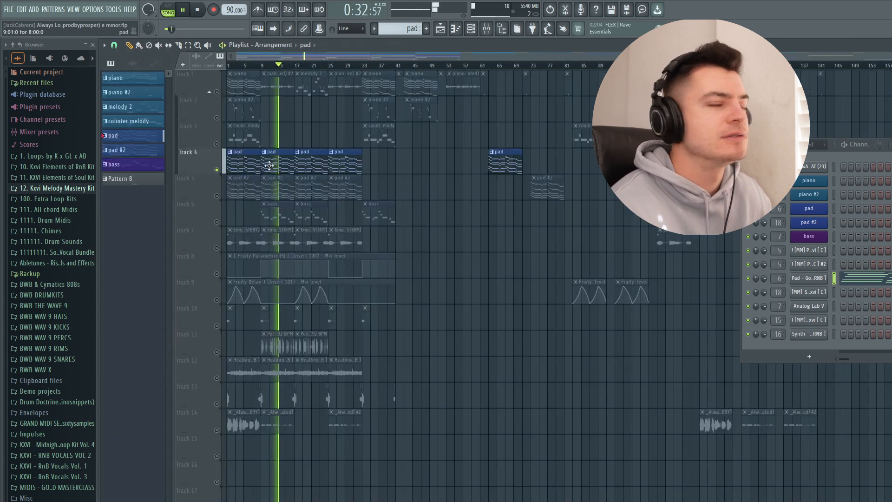
{"action": "key", "text": "space"}
{"action": "left_click", "coordinate": [213, 196]}
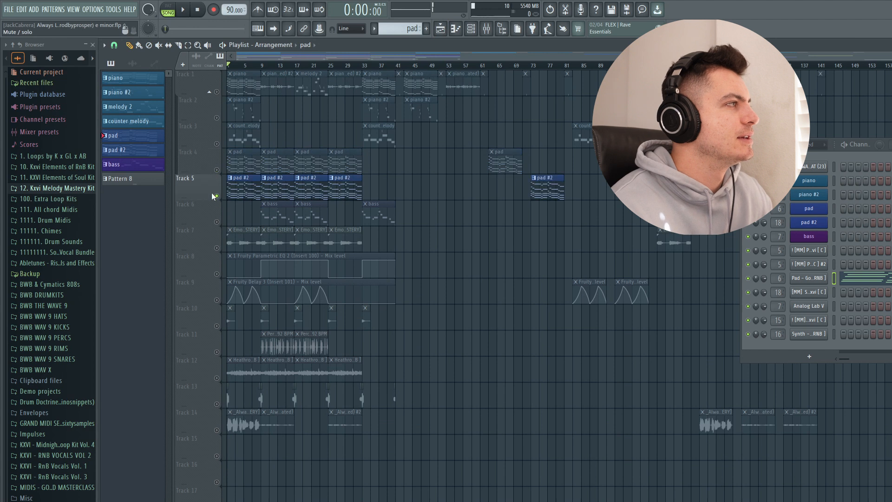
- Open the Synth - Factory channel settings of pad #2, bring the window into view to examine it, and close it
{"action": "left_click", "coordinate": [813, 298]}
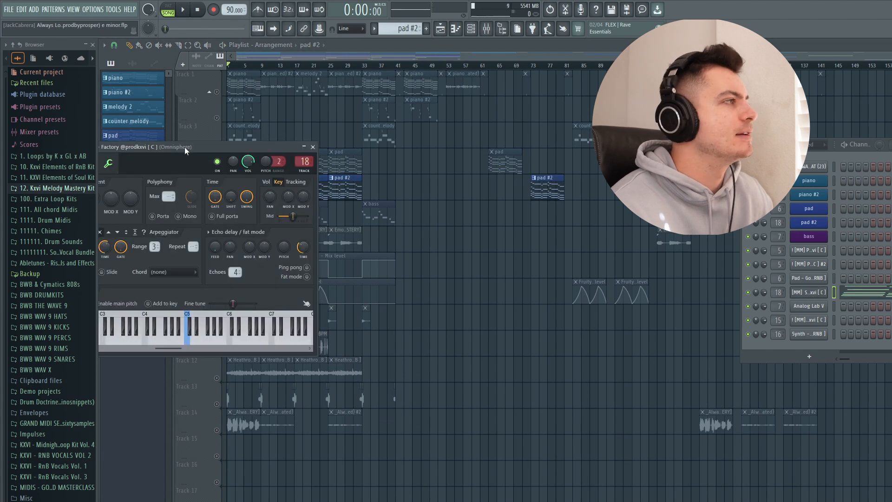
{"action": "left_click_drag", "start_coordinate": [185, 150], "coordinate": [389, 174]}
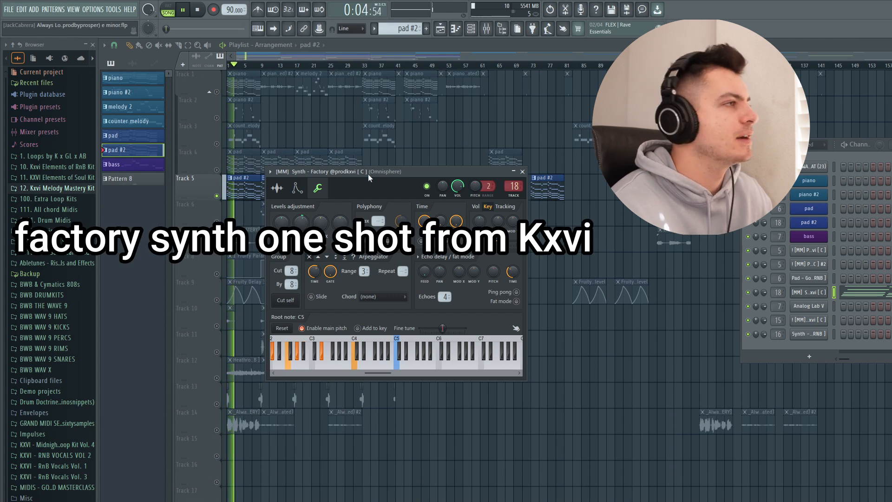
{"action": "left_click", "coordinate": [522, 171]}
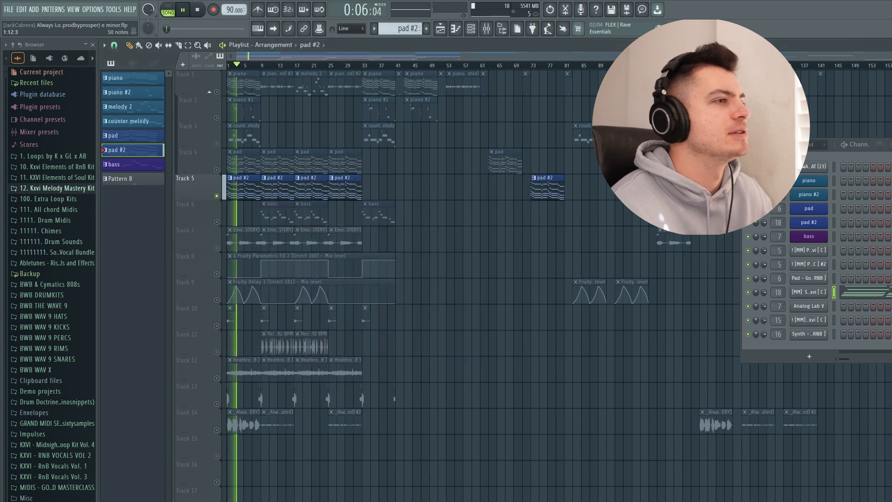
- Try the top notes of the pad #2 chords one octave lower, and restore them to their original octave
{"action": "left_click", "coordinate": [860, 293]}
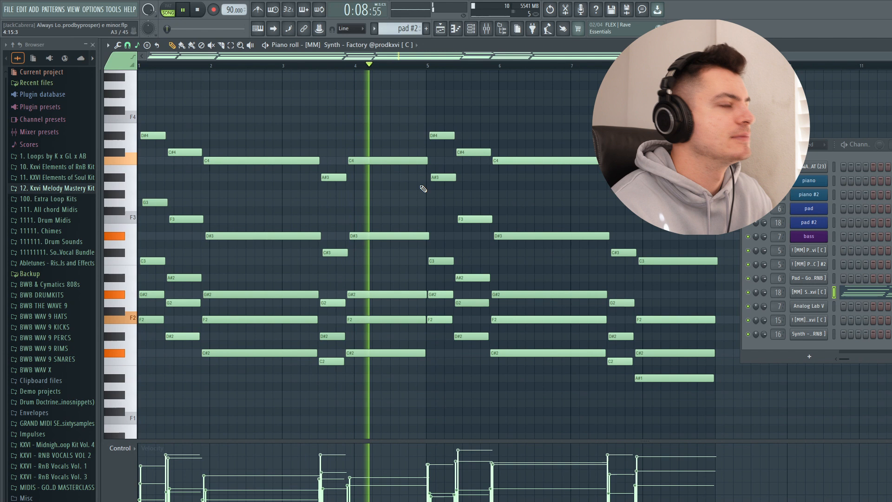
{"action": "scroll", "coordinate": [465, 172], "scroll_direction": "up", "scroll_amount": 3}
{"action": "left_click_drag", "start_coordinate": [604, 75], "coordinate": [148, 199]}
{"action": "key", "text": "ctrl+Down"}
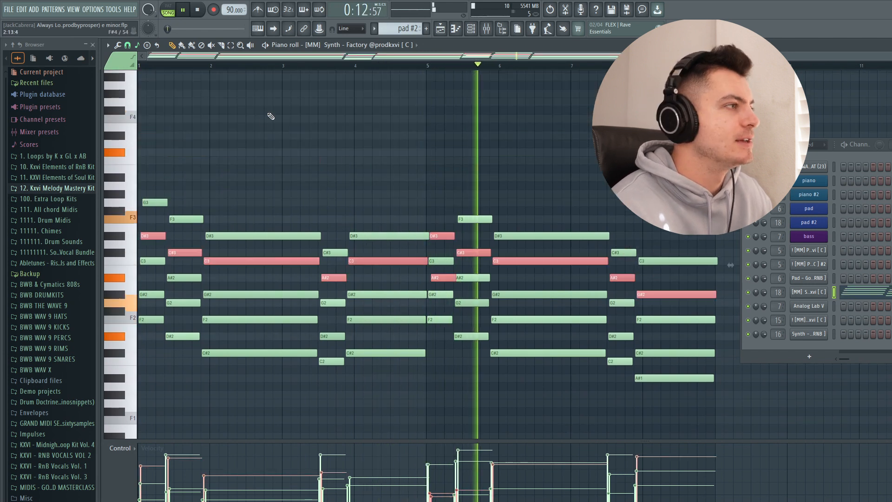
{"action": "key", "text": "ctrl+Up"}
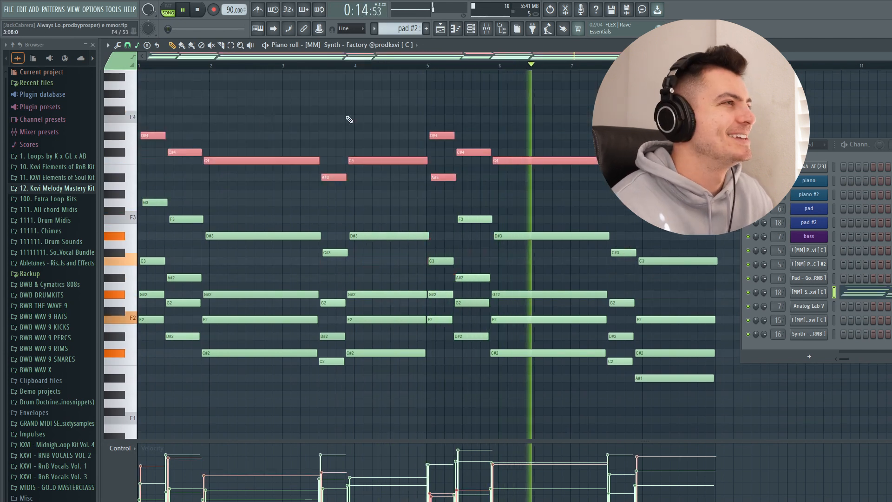
{"action": "left_click", "coordinate": [441, 29]}
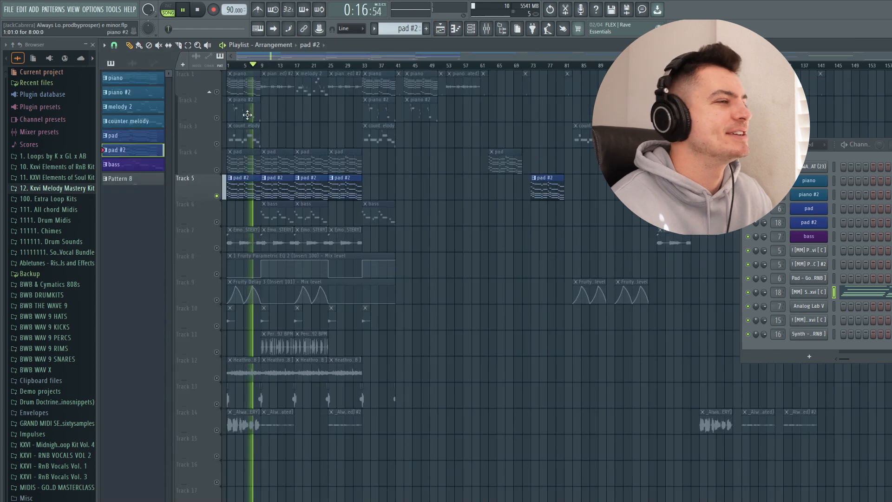
- Open the bass channel's Analog Lab V plugin, bring its Bass - Clean RnB Sub preset into view to examine it, and close it
{"action": "left_click", "coordinate": [810, 307]}
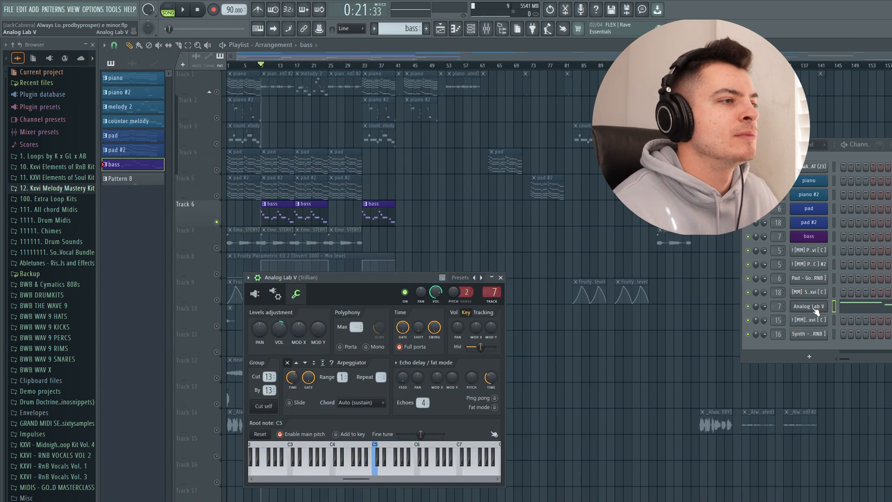
{"action": "left_click_drag", "start_coordinate": [373, 278], "coordinate": [420, 181]}
{"action": "left_click", "coordinate": [328, 248]}
{"action": "left_click_drag", "start_coordinate": [484, 182], "coordinate": [385, 188]}
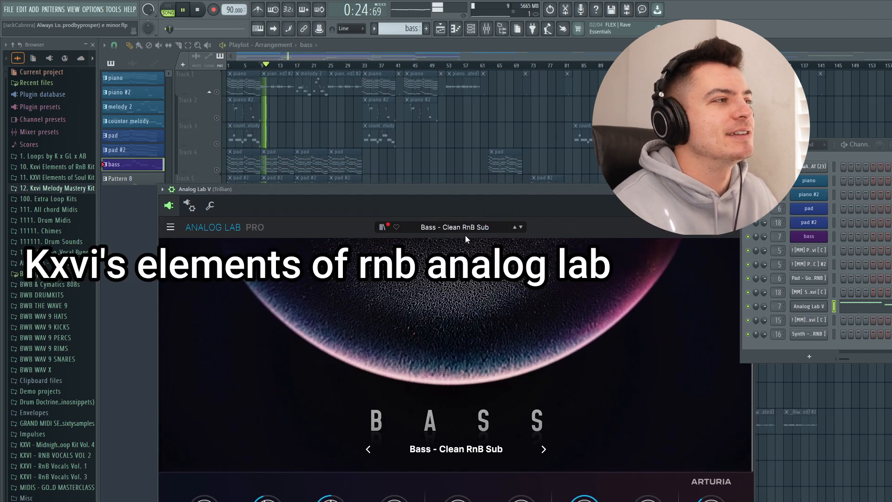
{"action": "left_click_drag", "start_coordinate": [410, 188], "coordinate": [369, 176]}
{"action": "left_click", "coordinate": [707, 179]}
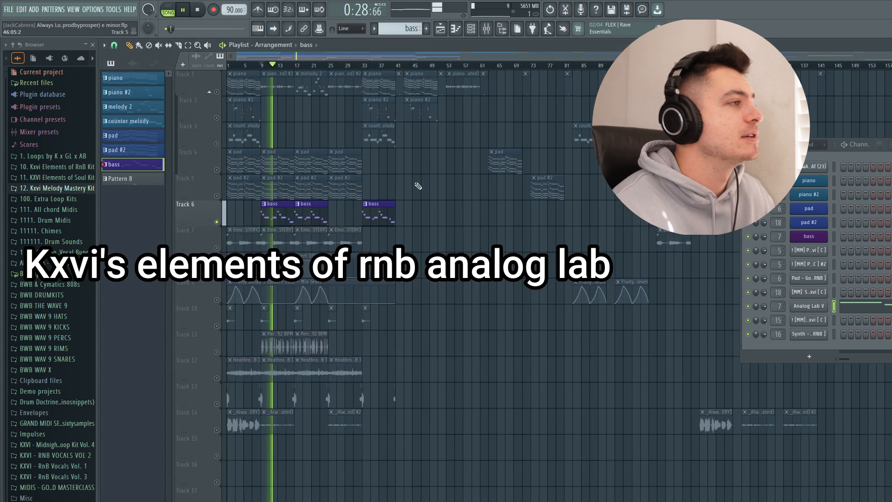
- Open the bass notes in the piano roll, highlight the short ascending run before bar 5, then clear the selection and stop playback
{"action": "left_click", "coordinate": [867, 309]}
{"action": "scroll", "coordinate": [488, 214], "scroll_direction": "up", "scroll_amount": 3}
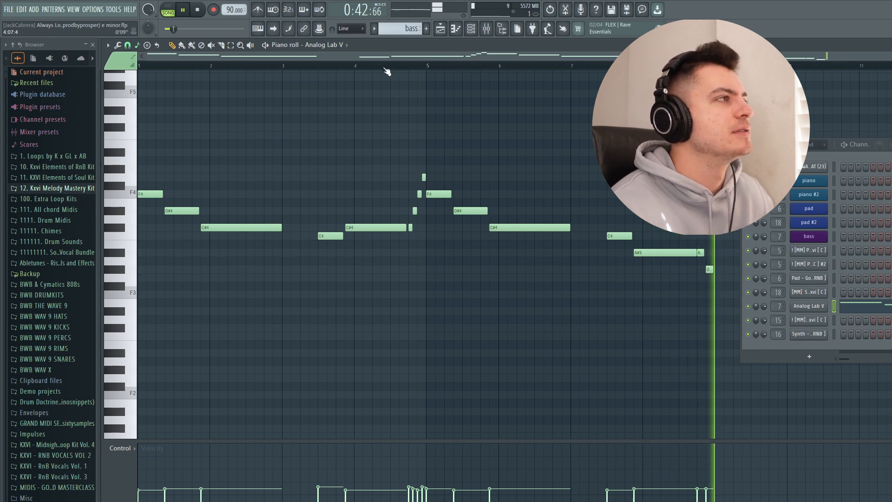
{"action": "left_click", "coordinate": [350, 66]}
{"action": "left_click_drag", "start_coordinate": [409, 229], "coordinate": [423, 166]}
{"action": "left_click", "coordinate": [410, 141], "text": "ctrl"}
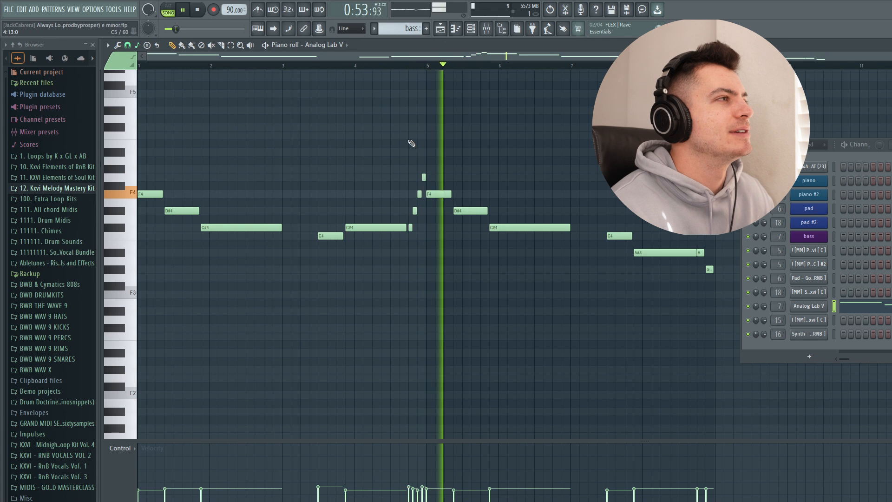
{"action": "key", "text": "space"}
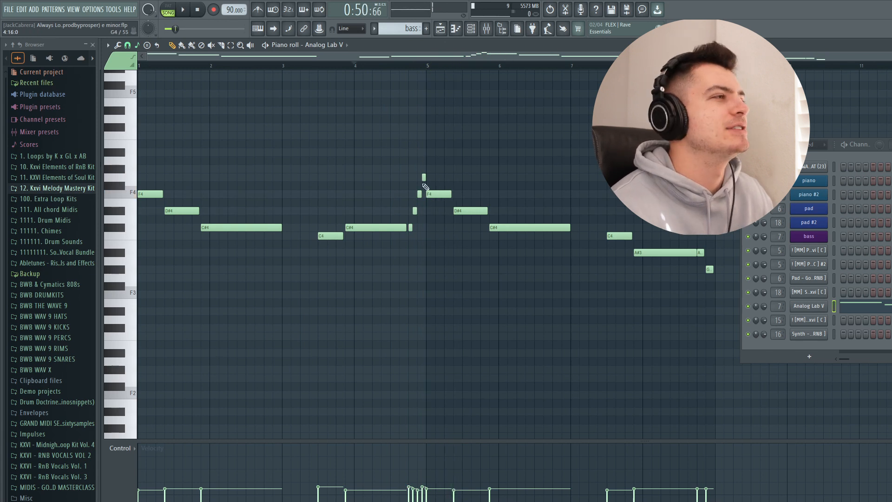
- Return to the playlist, solo Track 2 with the piano #2 clips and unmute Track 1 alongside it
{"action": "left_click", "coordinate": [441, 31]}
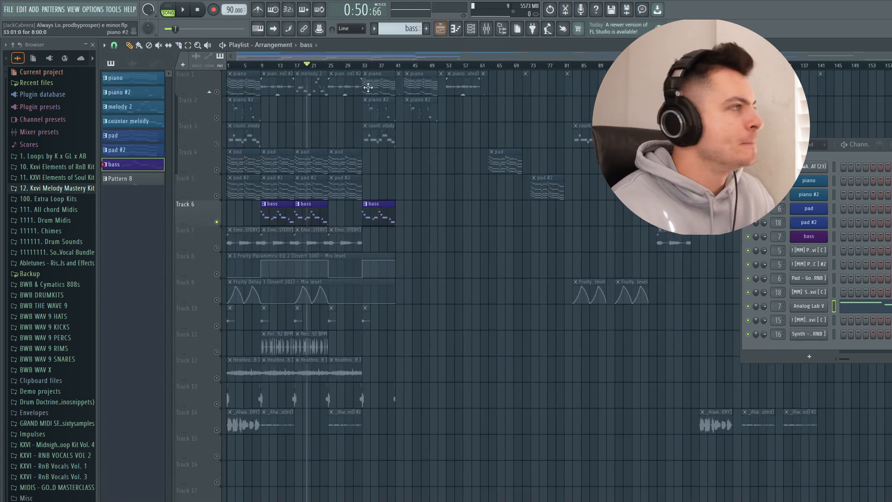
{"action": "right_click", "coordinate": [217, 118]}
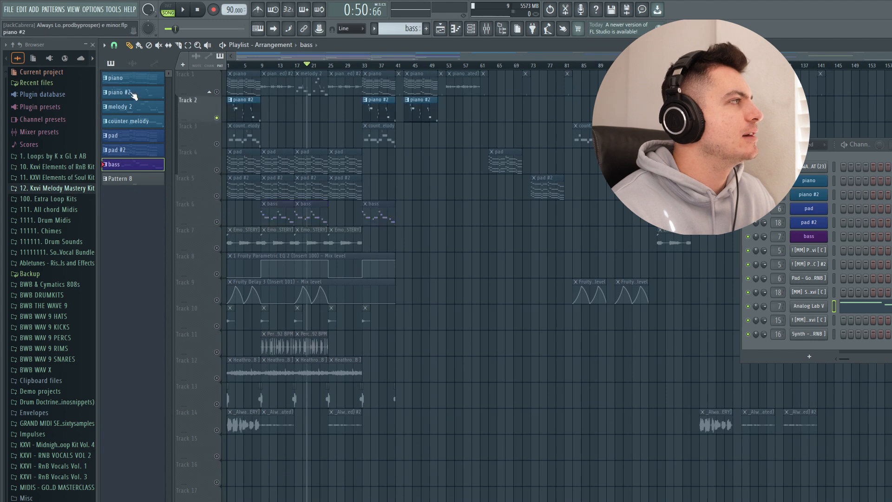
{"action": "left_click", "coordinate": [217, 92]}
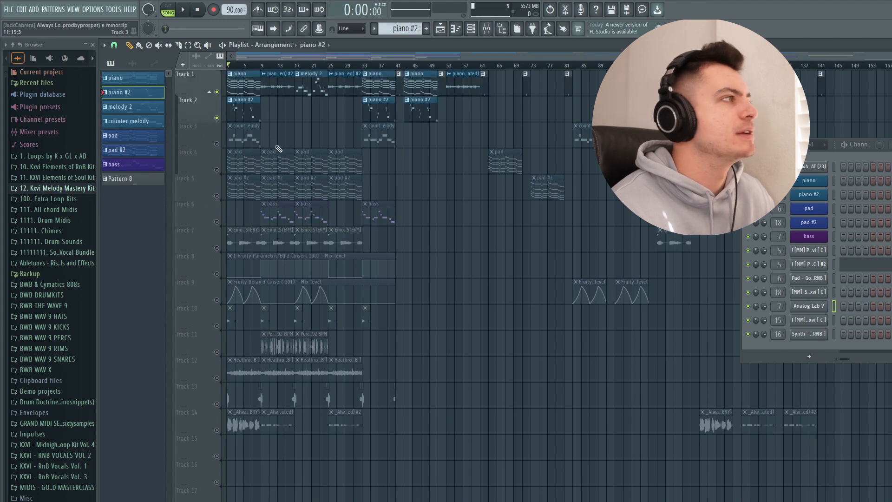
- Open the Piano - Filtered Felt Keys #2 channel settings, move the window into view and start playback
{"action": "left_click", "coordinate": [806, 268]}
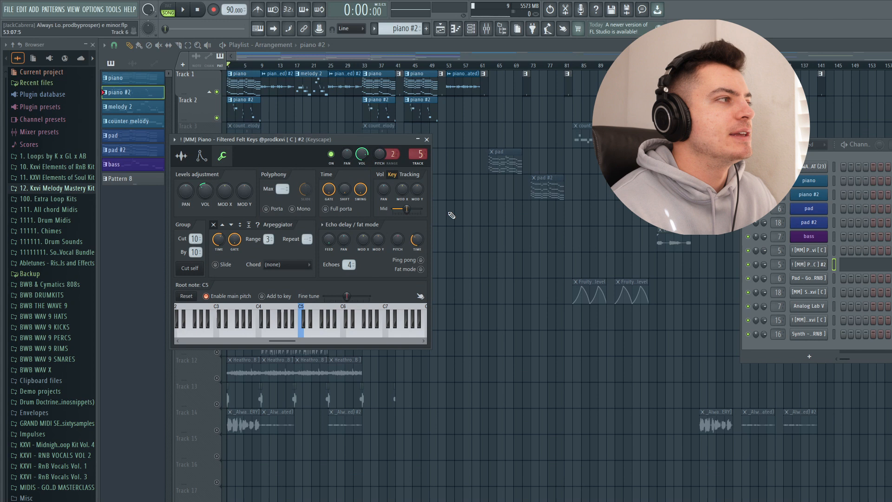
{"action": "left_click_drag", "start_coordinate": [281, 140], "coordinate": [372, 169]}
{"action": "key", "text": "space"}
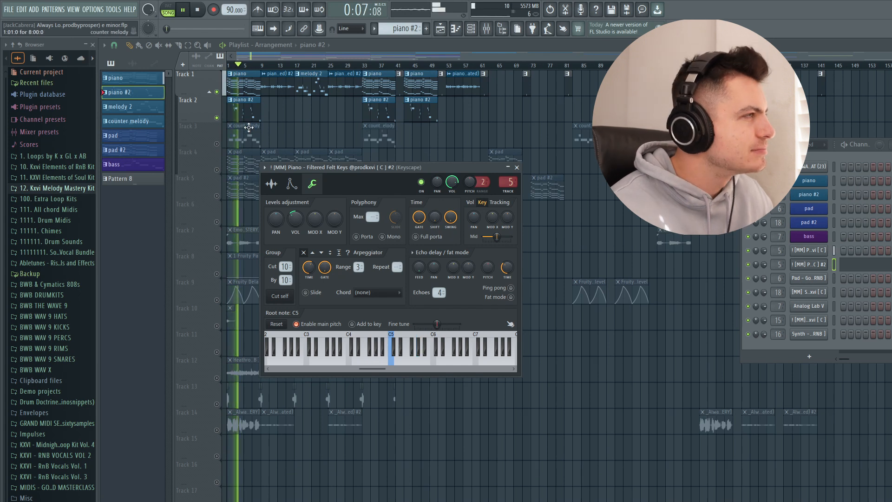
- Open the piano #2 notes in the piano roll, highlight the phrases in bars 2 and 4, and clear the selection
{"action": "left_click", "coordinate": [862, 265]}
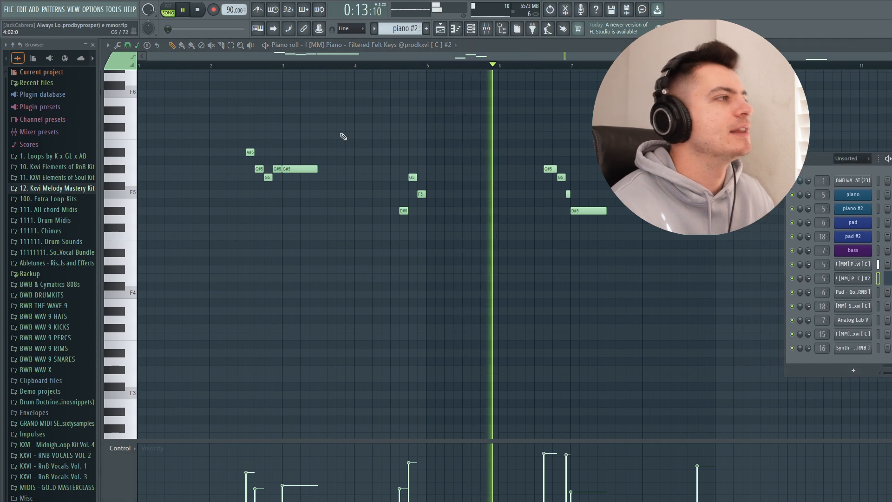
{"action": "left_click_drag", "start_coordinate": [242, 136], "coordinate": [279, 200]}
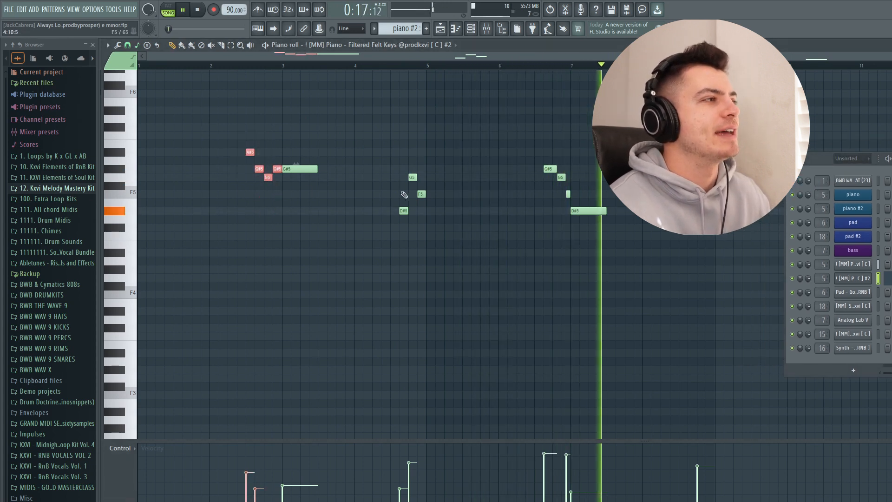
{"action": "left_click_drag", "start_coordinate": [403, 221], "coordinate": [423, 172]}
{"action": "left_click", "coordinate": [447, 146], "text": "ctrl"}
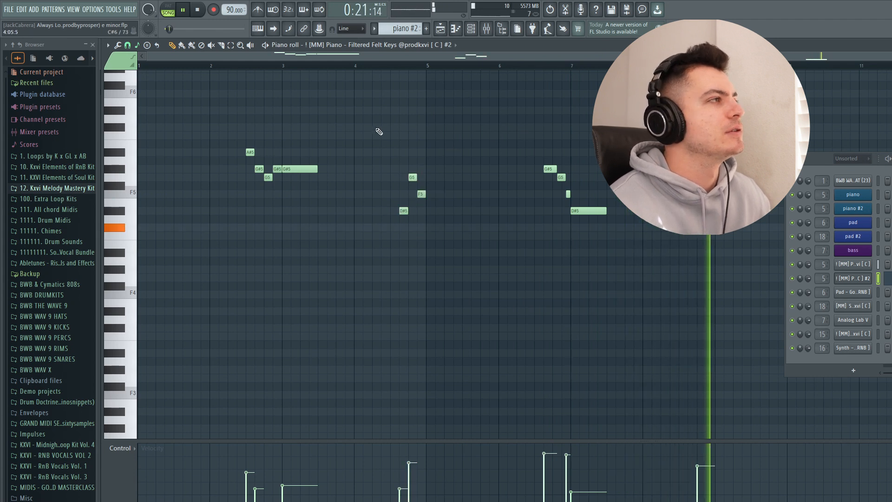
{"action": "left_click_drag", "start_coordinate": [249, 139], "coordinate": [280, 190]}
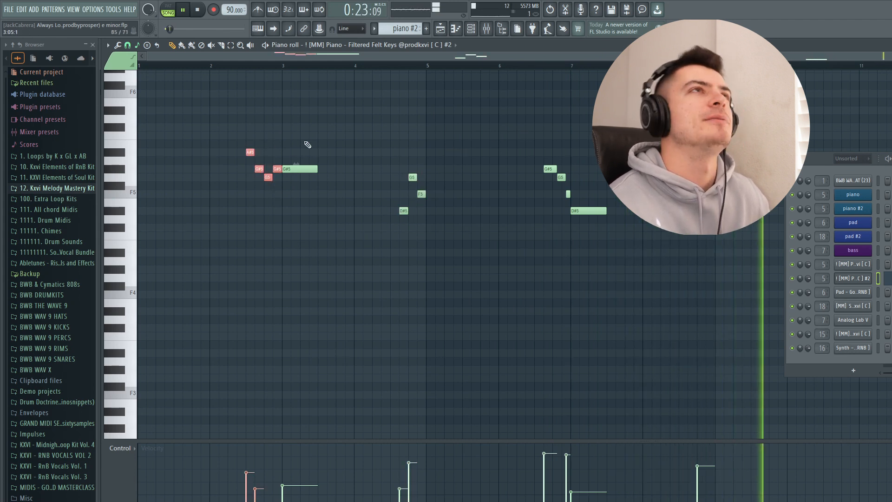
{"action": "left_click", "coordinate": [307, 144], "text": "ctrl"}
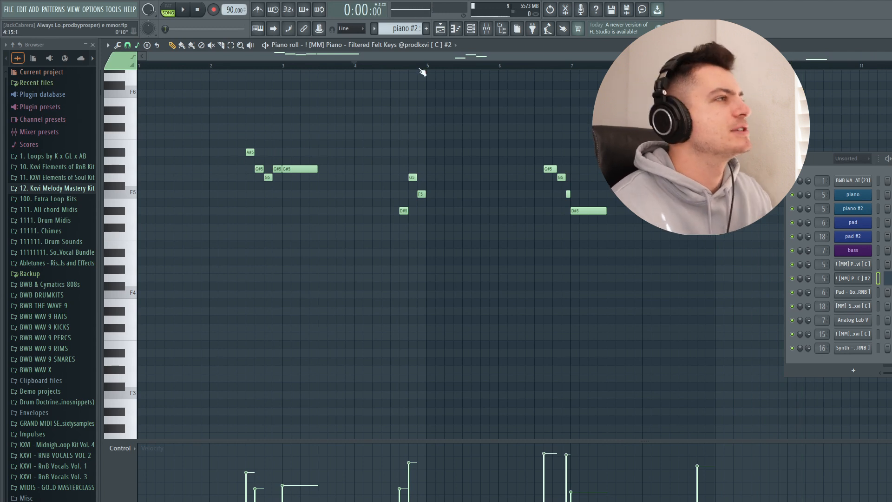
- Mark bars 5 to 8, the short phrase before bar 5 and the stretch from mid-bar 2 to bar 5, clearing each selection
{"action": "left_click_drag", "start_coordinate": [427, 68], "coordinate": [697, 65]}
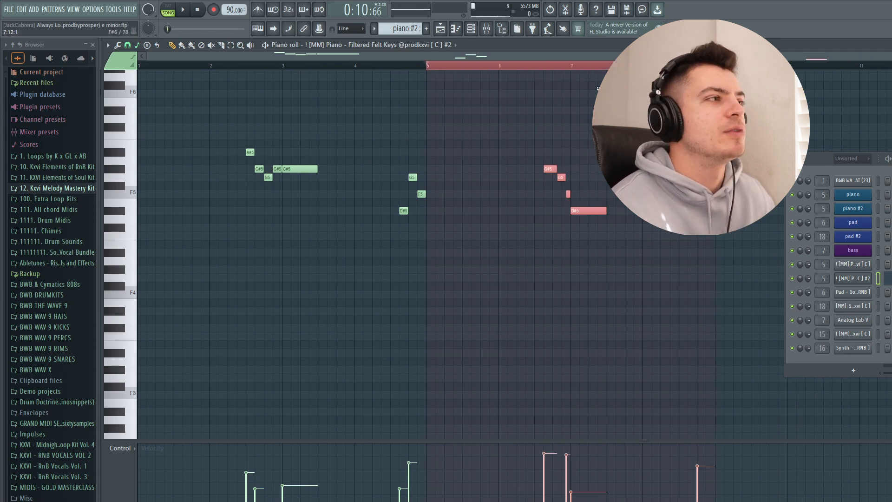
{"action": "left_click_drag", "start_coordinate": [417, 170], "coordinate": [426, 149]}
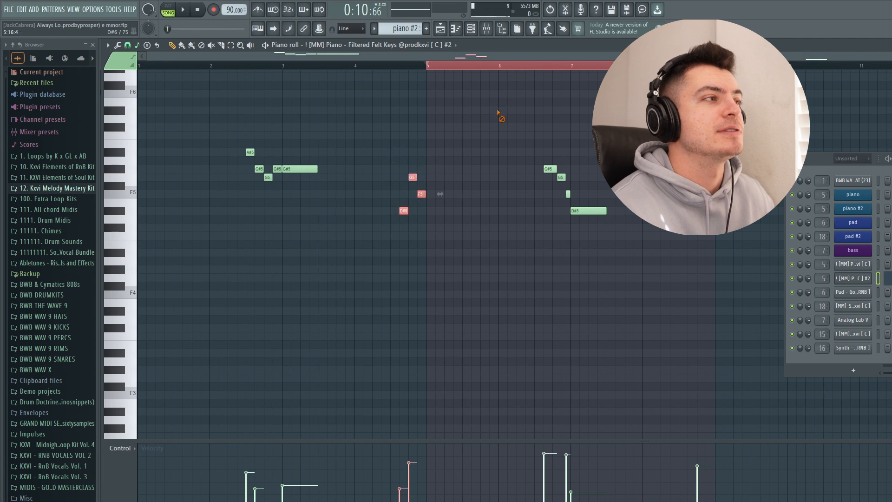
{"action": "key", "text": "ctrl+d"}
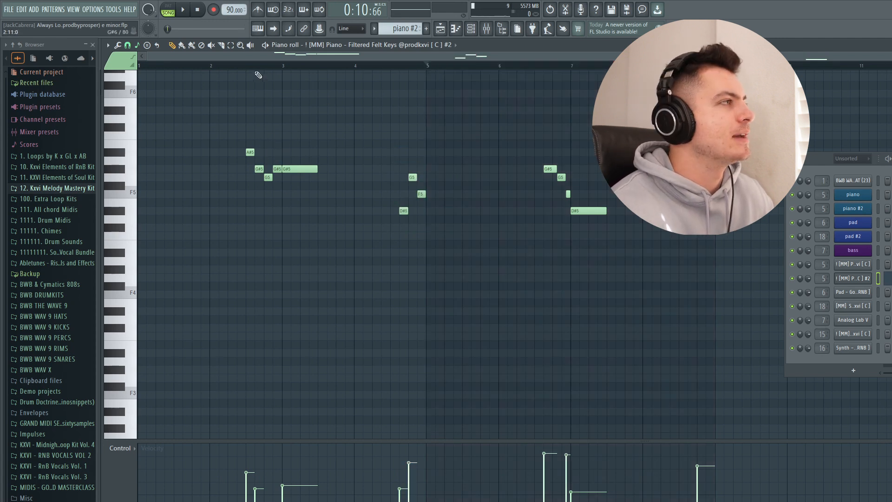
{"action": "left_click", "coordinate": [329, 89]}
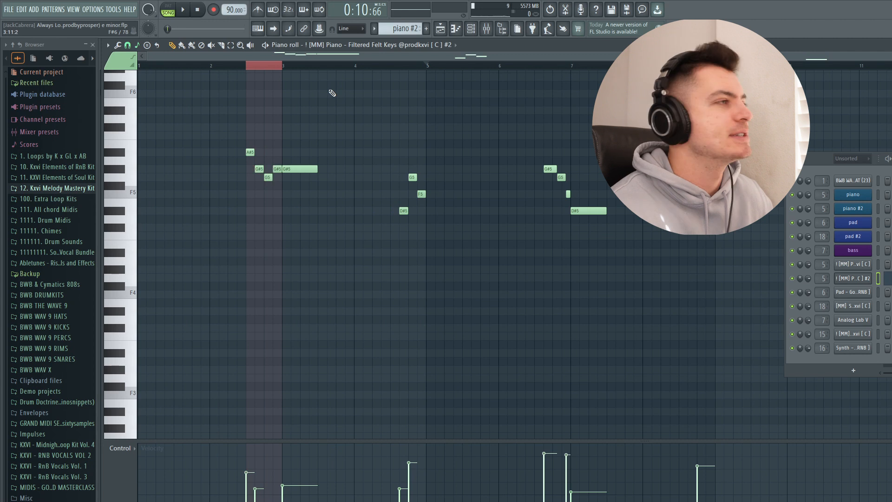
{"action": "left_click", "coordinate": [286, 94], "text": "ctrl"}
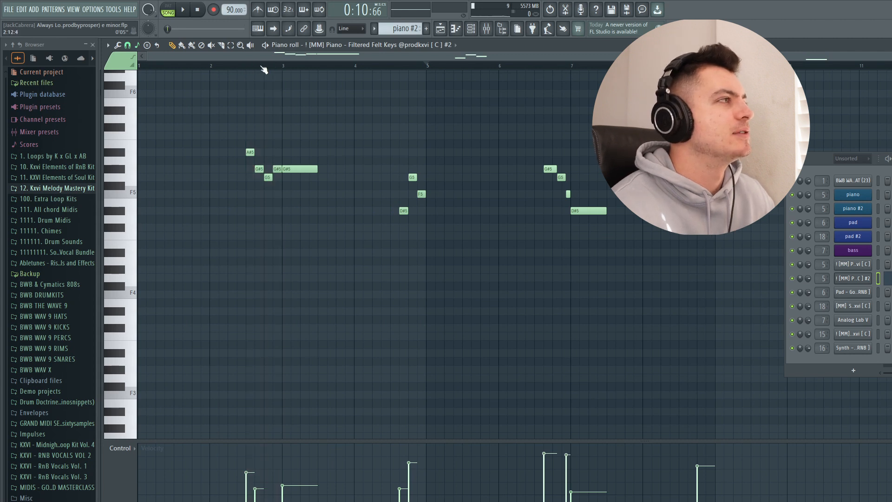
{"action": "left_click_drag", "start_coordinate": [250, 69], "coordinate": [425, 69]}
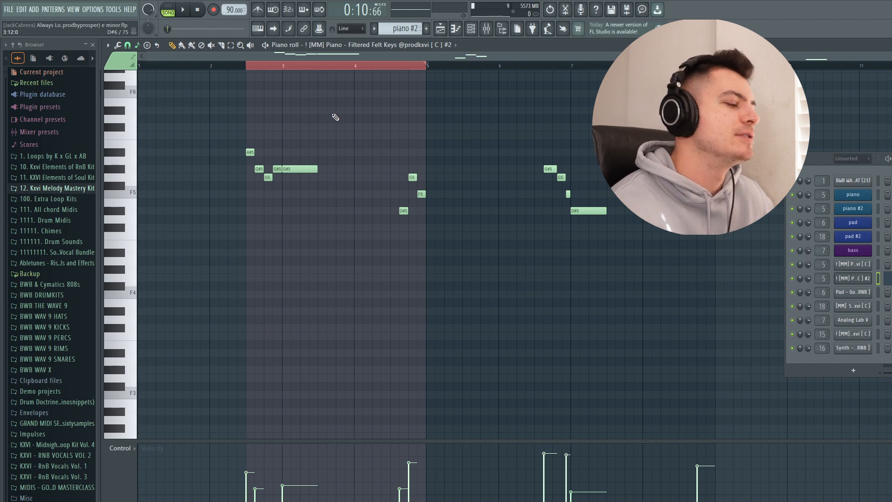
{"action": "left_click", "coordinate": [333, 115], "text": "ctrl"}
- Return to the playlist, solo Track 3 with the counter melody, move the playhead to the start and unmute Track 2
{"action": "left_click", "coordinate": [444, 29]}
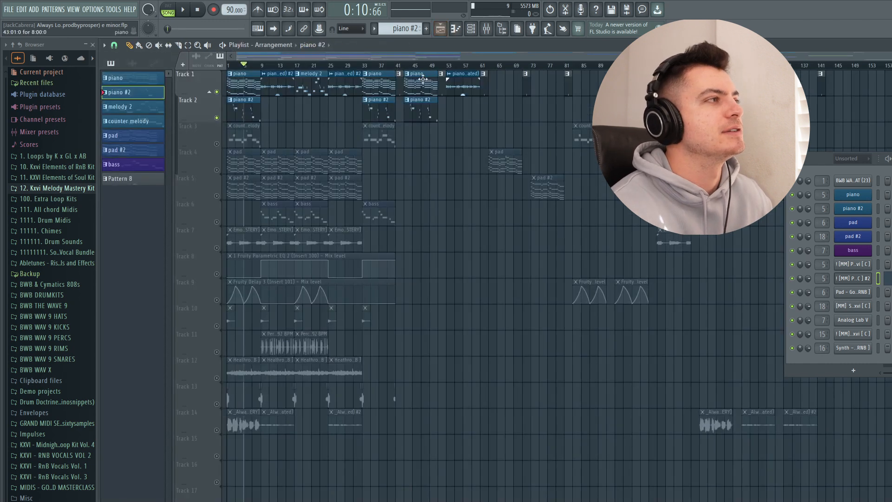
{"action": "key", "text": "F7"}
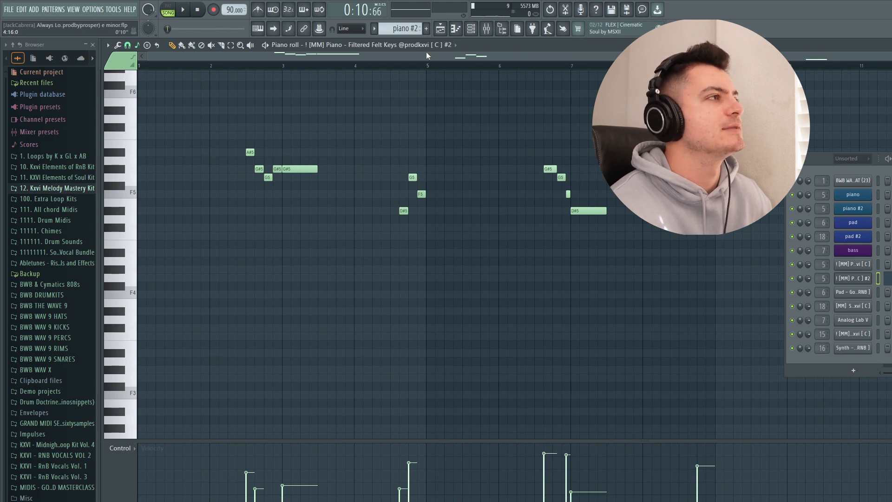
{"action": "key", "text": "F5"}
{"action": "right_click", "coordinate": [217, 143]}
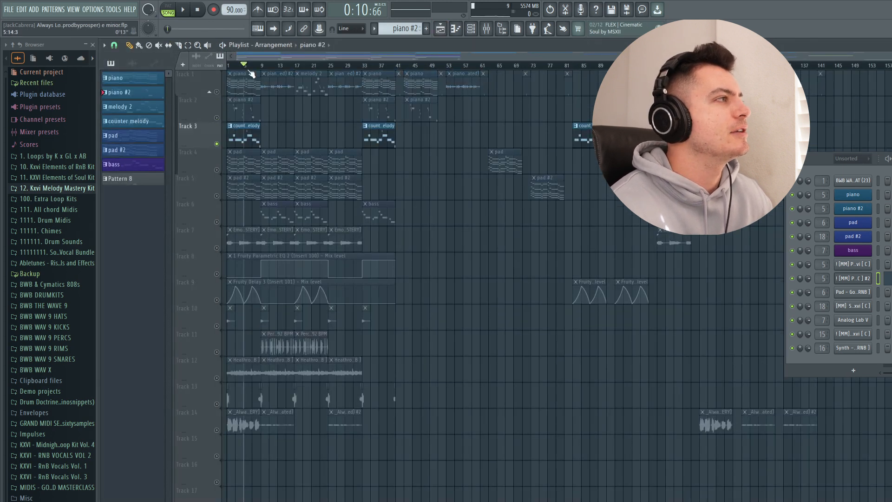
{"action": "left_click_drag", "start_coordinate": [249, 71], "coordinate": [228, 66]}
{"action": "left_click", "coordinate": [217, 117]}
- Select the counter melody pattern, open its Key - Fallen Angel channel settings and move the window into view
{"action": "left_click", "coordinate": [152, 122]}
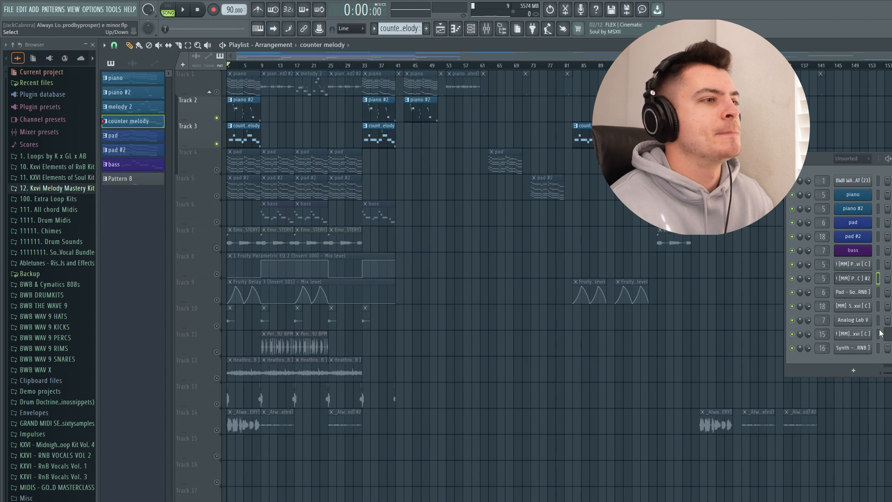
{"action": "left_click", "coordinate": [868, 334]}
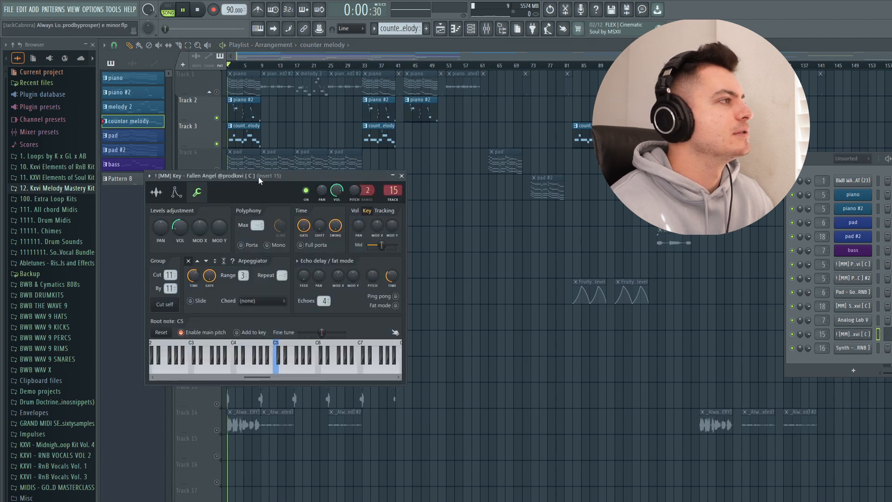
{"action": "left_click_drag", "start_coordinate": [258, 176], "coordinate": [396, 174]}
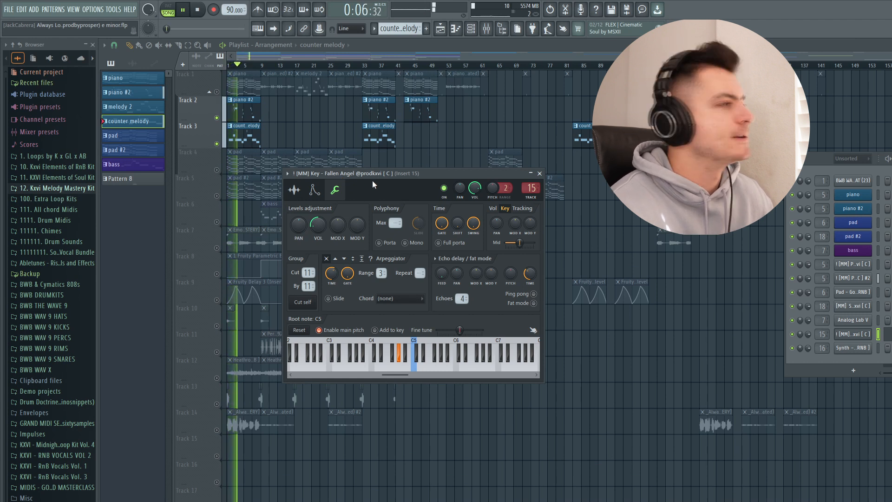
- Solo Track 3 and open the counter melody notes in the piano roll to examine them
{"action": "right_click", "coordinate": [217, 145]}
{"action": "left_click", "coordinate": [888, 334]}
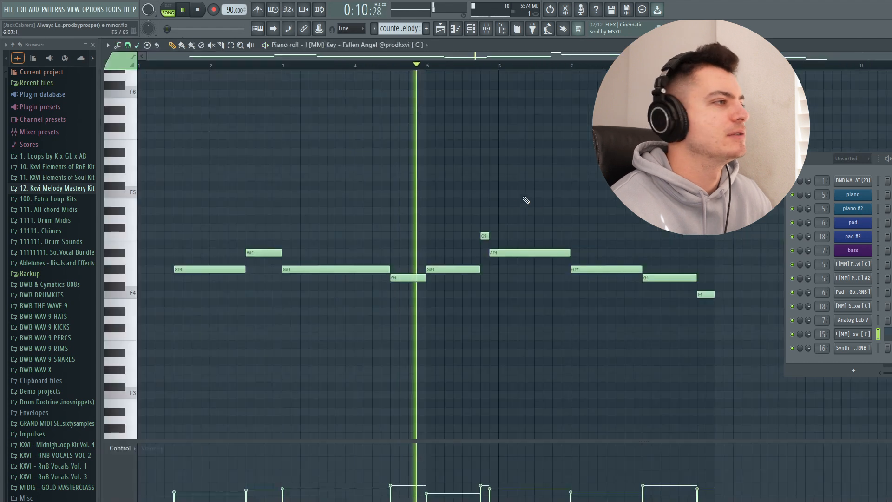
{"action": "scroll", "coordinate": [491, 196], "scroll_direction": "down", "scroll_amount": 2}
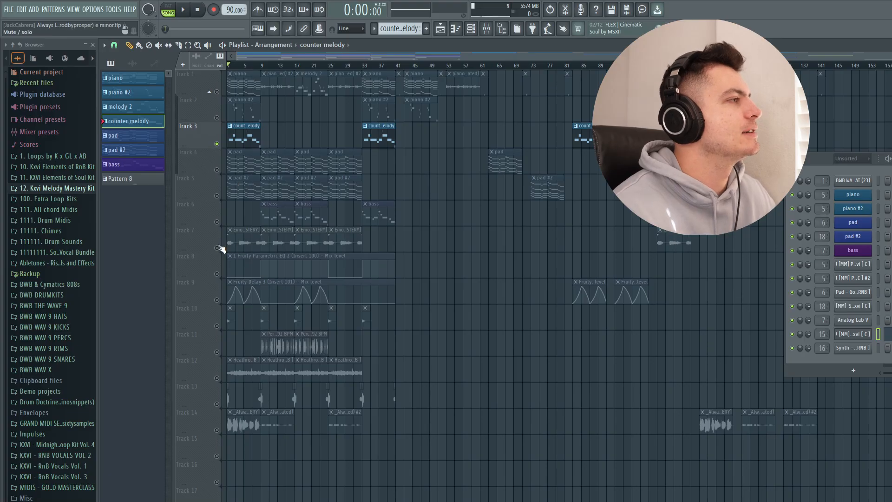
- Solo Track 7, show the audio clips in the picker, select Emotional Synth Phrase 1 and move the channel rack into view
{"action": "right_click", "coordinate": [217, 248]}
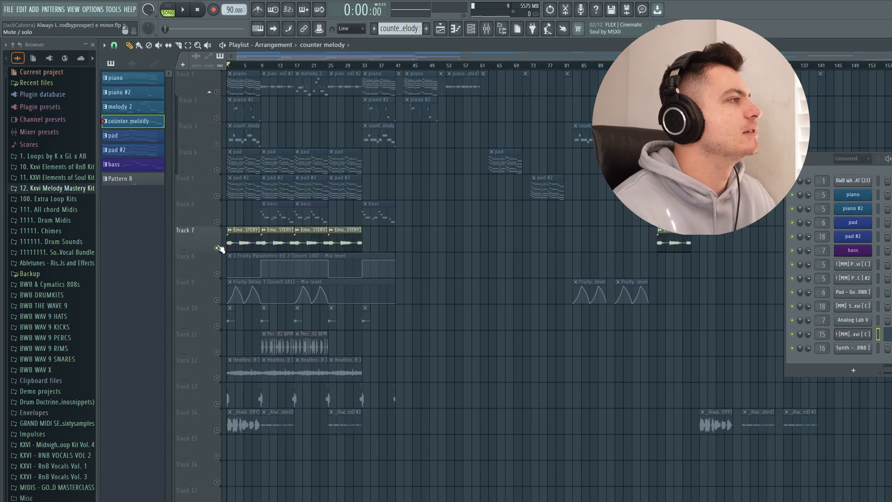
{"action": "left_click", "coordinate": [133, 63]}
{"action": "left_click", "coordinate": [137, 178]}
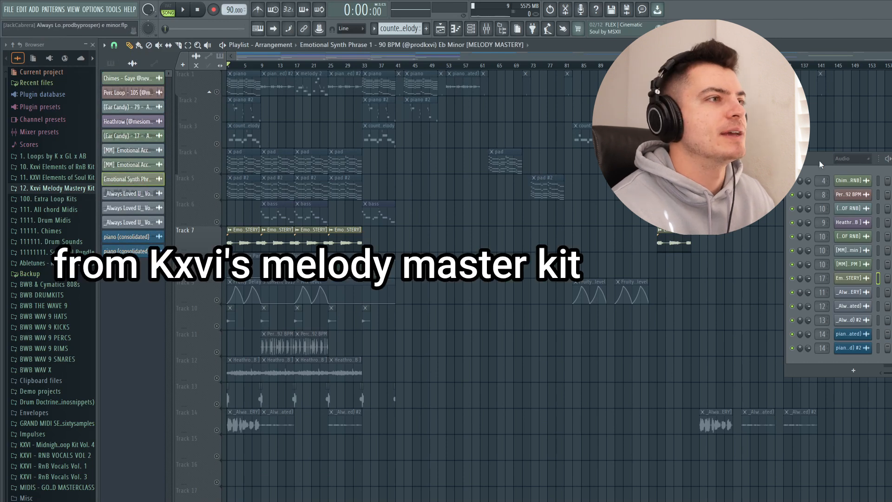
{"action": "left_click_drag", "start_coordinate": [818, 160], "coordinate": [735, 159]}
- Audition Track 7 on its own, then unmute Tracks 2 and 3 to hear them with the synth phrase
{"action": "key", "text": "space"}
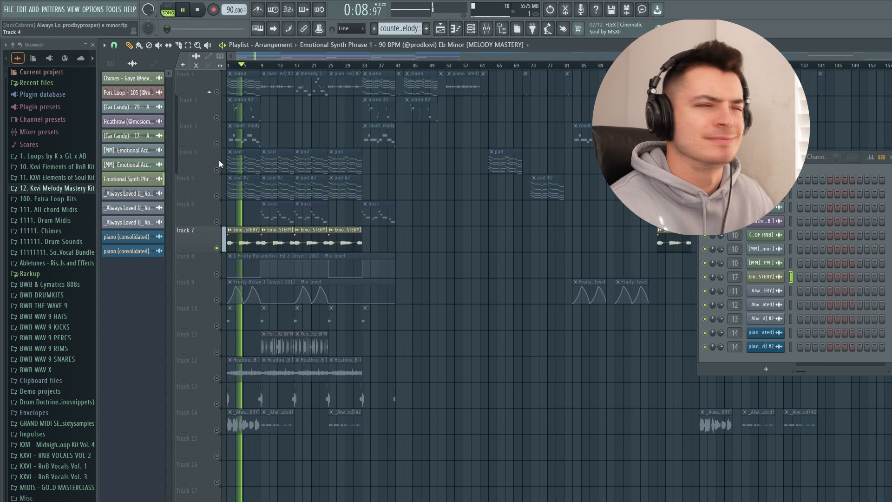
{"action": "key", "text": "space"}
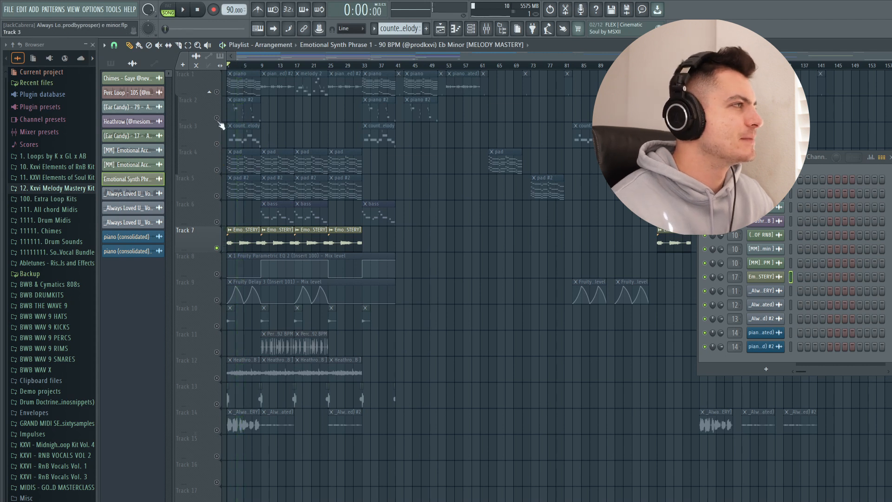
{"action": "left_click", "coordinate": [216, 117]}
{"action": "left_click", "coordinate": [216, 143]}
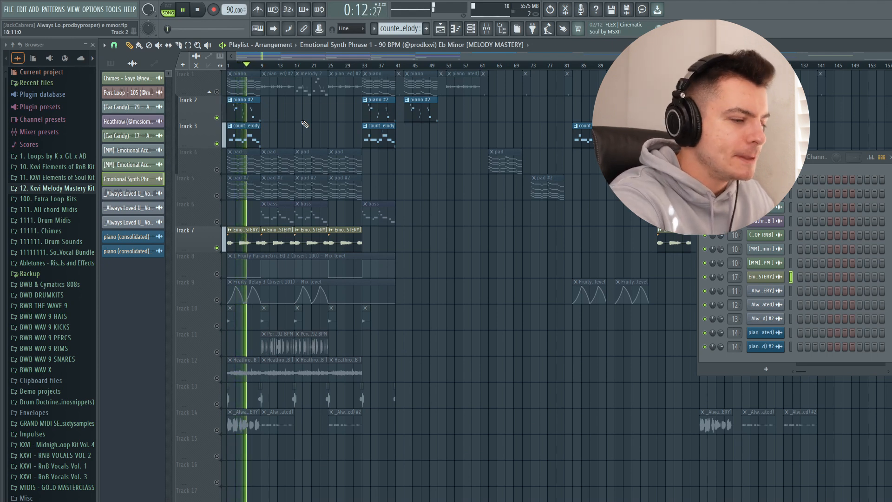
- Solo Track 14 and audition its _Always Loved U_ audio clips, moving playback to bar 9 and to bar 25
{"action": "key", "text": "space"}
{"action": "right_click", "coordinate": [217, 429]}
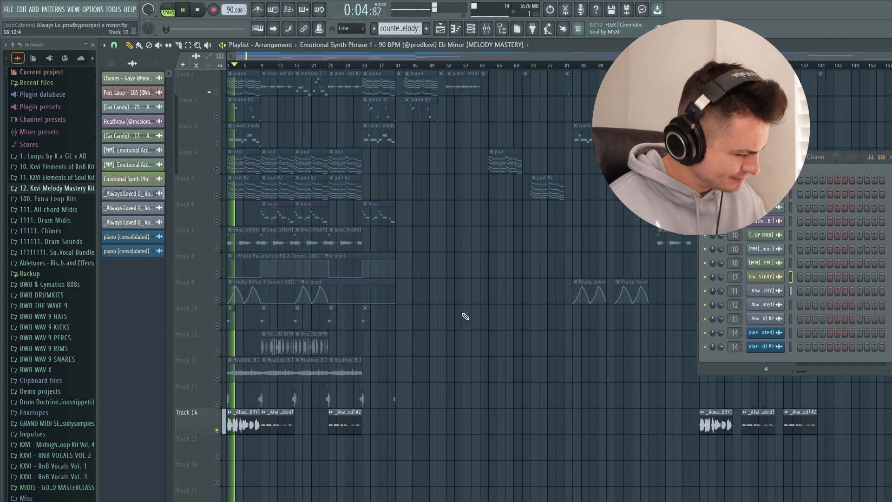
{"action": "left_click", "coordinate": [262, 66]}
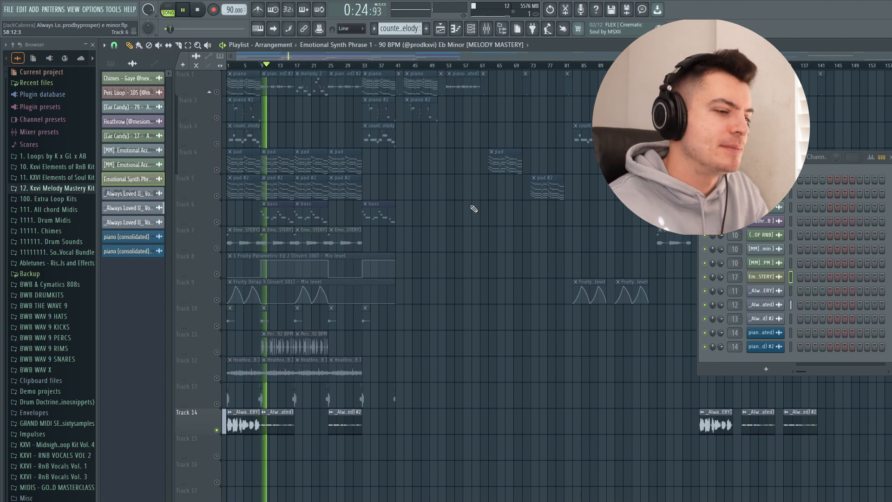
{"action": "key", "text": "space"}
{"action": "left_click", "coordinate": [330, 68]}
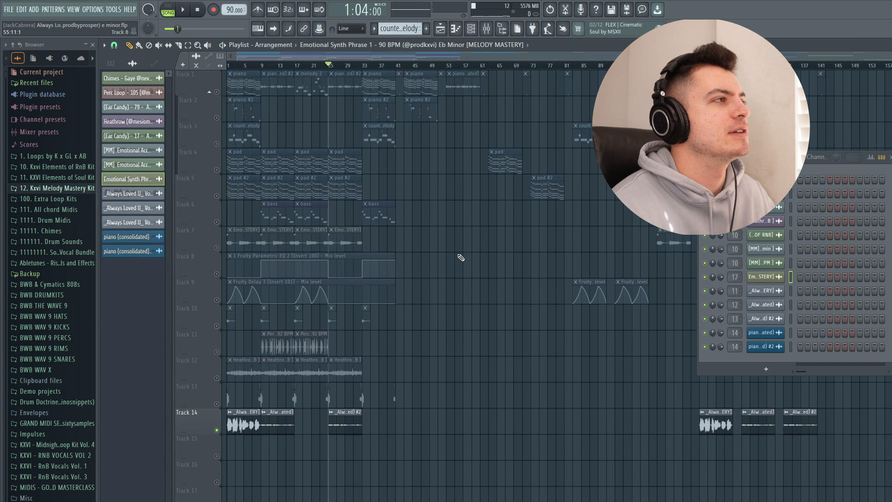
{"action": "key", "text": "space"}
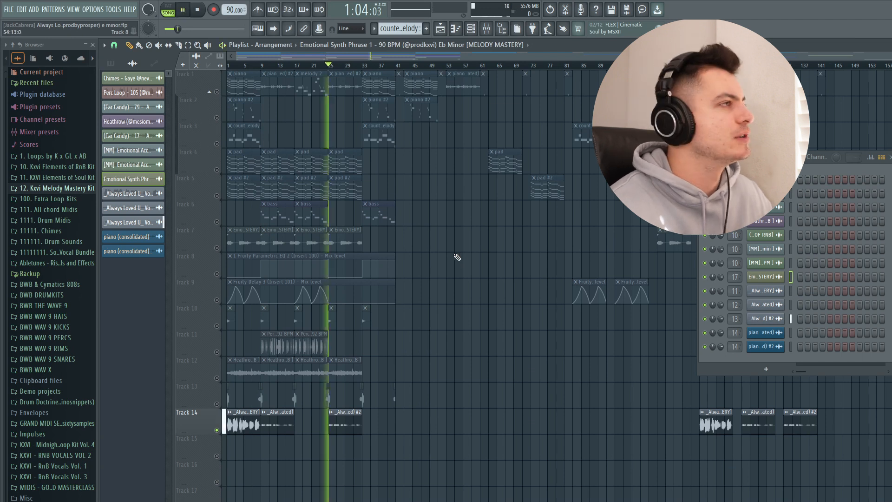
{"action": "left_click", "coordinate": [113, 45]}
{"action": "left_click", "coordinate": [123, 66]}
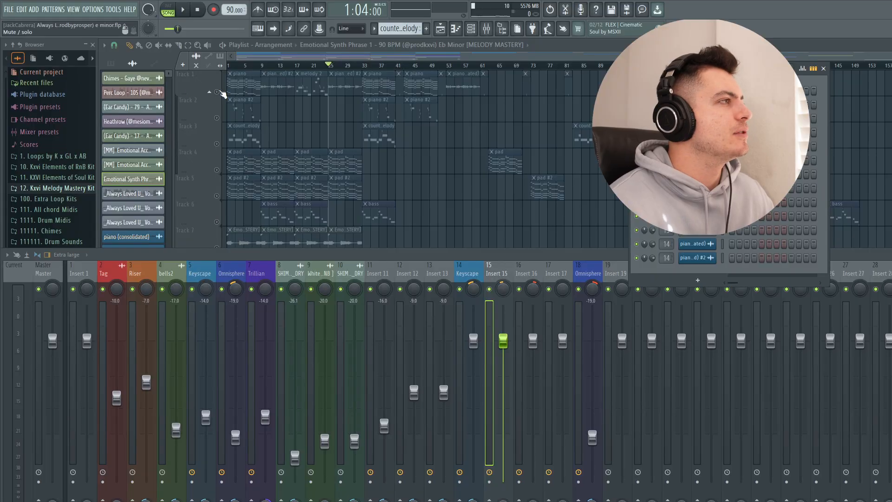
- Play Tracks 1 and 2 together, select the Keyscape mixer track 5 and examine its ValhallaVintageVerb settings
{"action": "left_click", "coordinate": [217, 92]}
{"action": "left_click", "coordinate": [216, 118]}
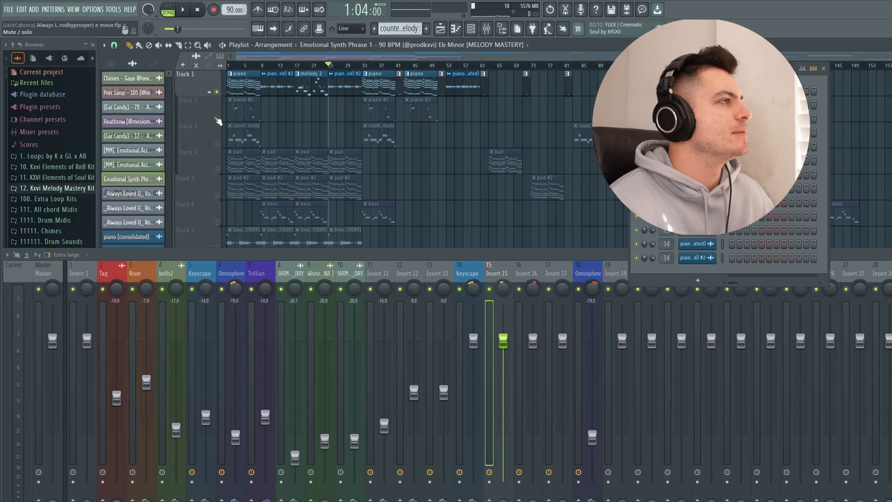
{"action": "left_click", "coordinate": [197, 278]}
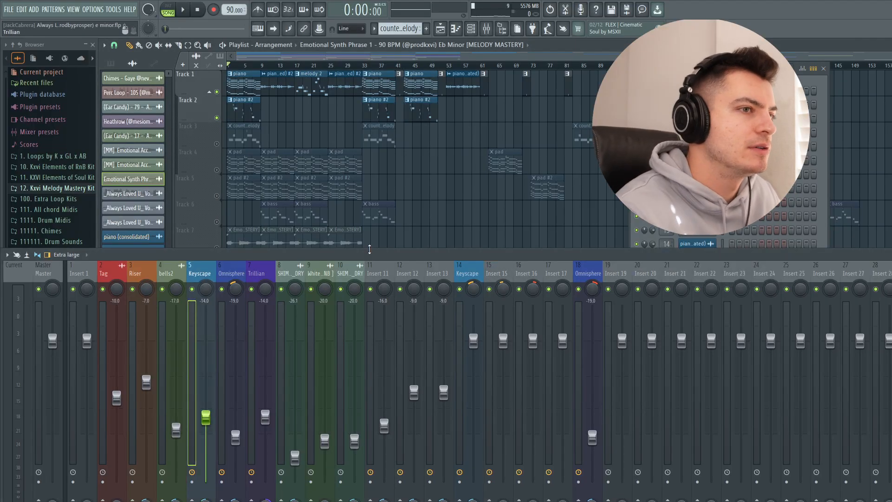
{"action": "key", "text": "space"}
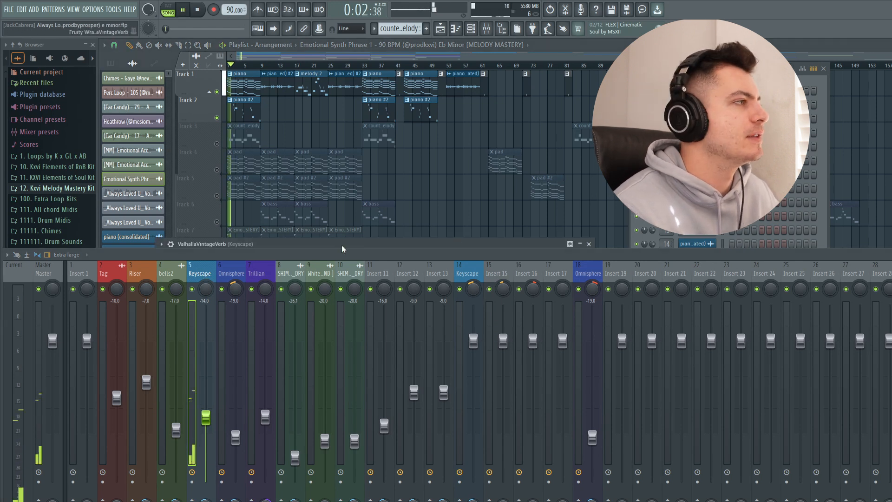
{"action": "left_click_drag", "start_coordinate": [338, 243], "coordinate": [343, 35]}
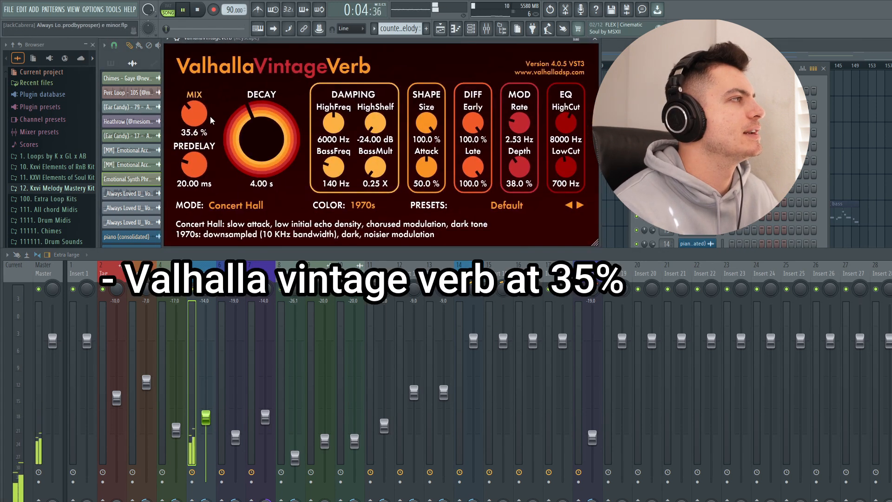
{"action": "left_click", "coordinate": [595, 39]}
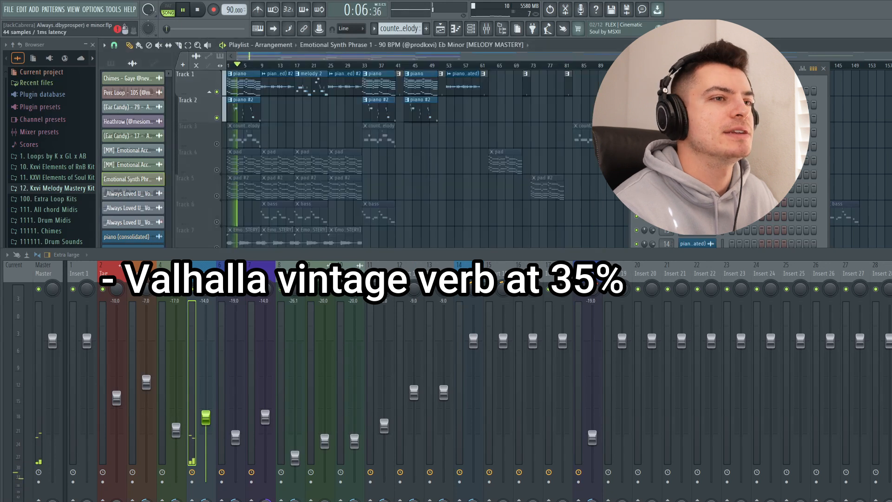
- Open the Fruity Parametric EQ 2 on the Keyscape mixer track, examine its curve and close it
{"action": "left_click", "coordinate": [890, 297]}
{"action": "left_click_drag", "start_coordinate": [317, 133], "coordinate": [341, 52]}
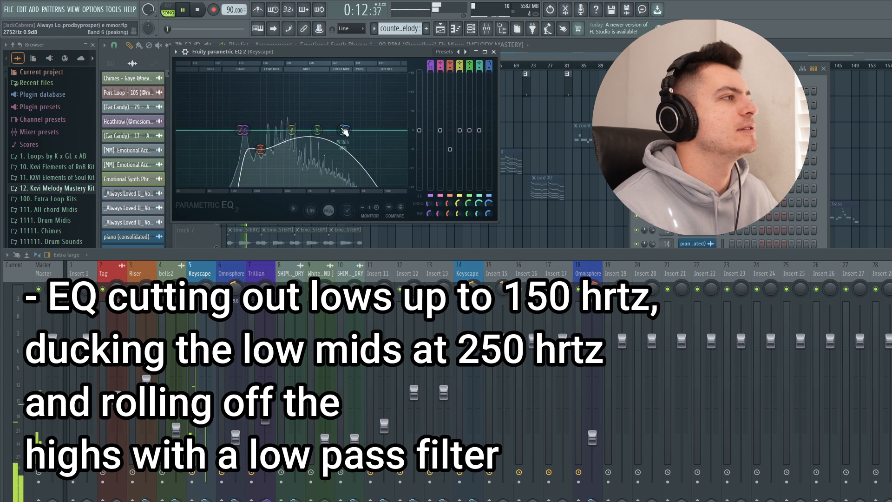
{"action": "left_click", "coordinate": [493, 52]}
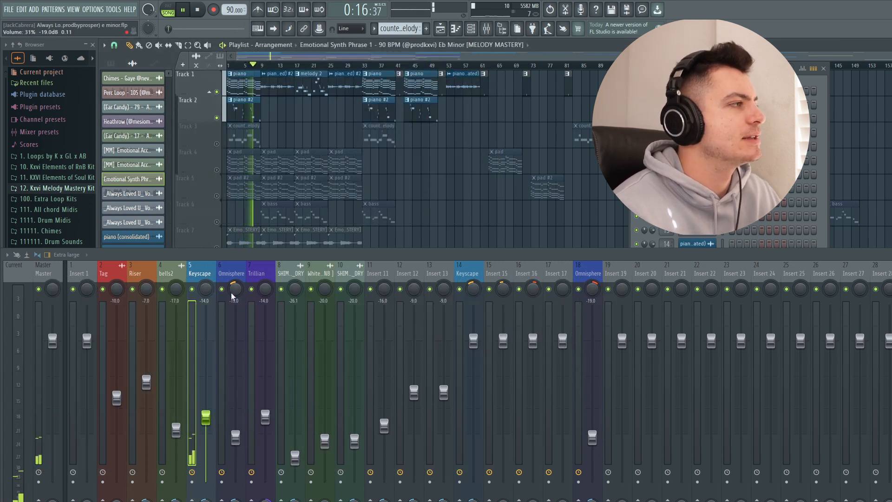
- Enlarge the playlist area, solo and play Track 3, and select the counter melody pattern with mixer track Insert 15
{"action": "left_click_drag", "start_coordinate": [246, 249], "coordinate": [247, 276]}
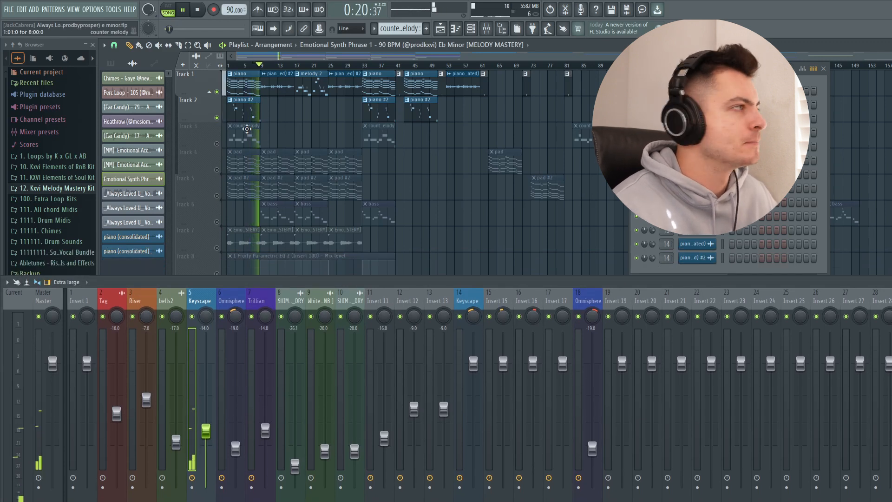
{"action": "key", "text": "space"}
{"action": "right_click", "coordinate": [217, 144]}
{"action": "key", "text": "ctrl+s"}
{"action": "key", "text": "space"}
{"action": "left_click", "coordinate": [111, 63]}
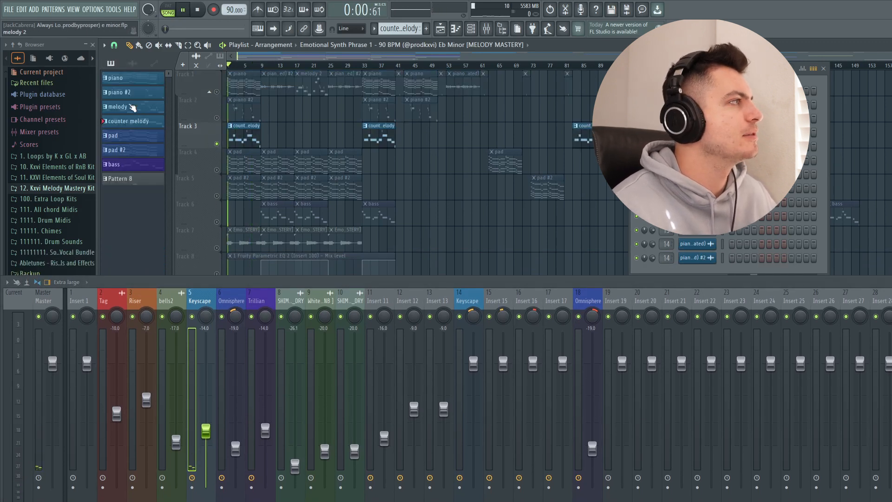
{"action": "left_click", "coordinate": [128, 121]}
{"action": "left_click", "coordinate": [495, 303]}
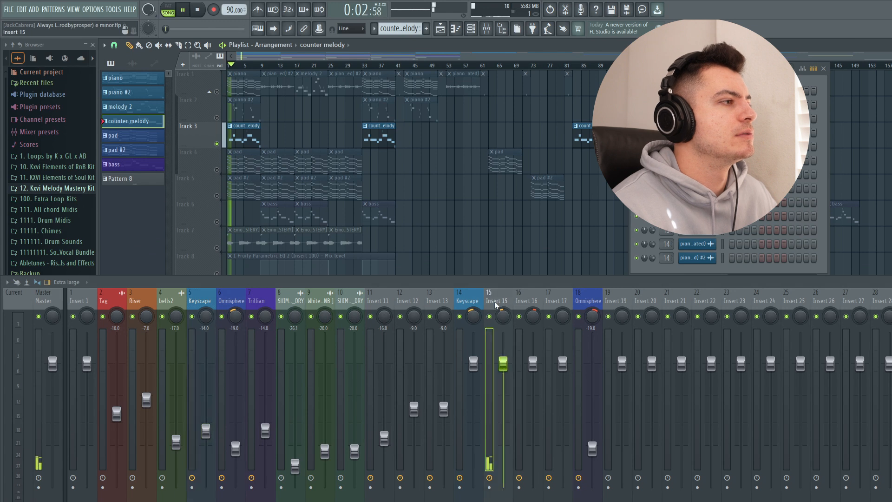
- Examine the Fruity Delay 3 settings on Insert 15 while the counter melody plays, then close the plugin
{"action": "left_click", "coordinate": [889, 336]}
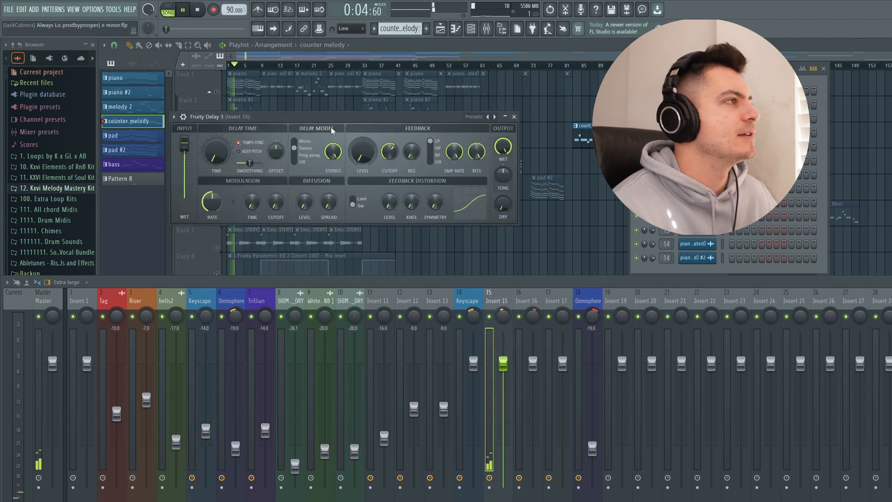
{"action": "left_click_drag", "start_coordinate": [324, 117], "coordinate": [320, 104]}
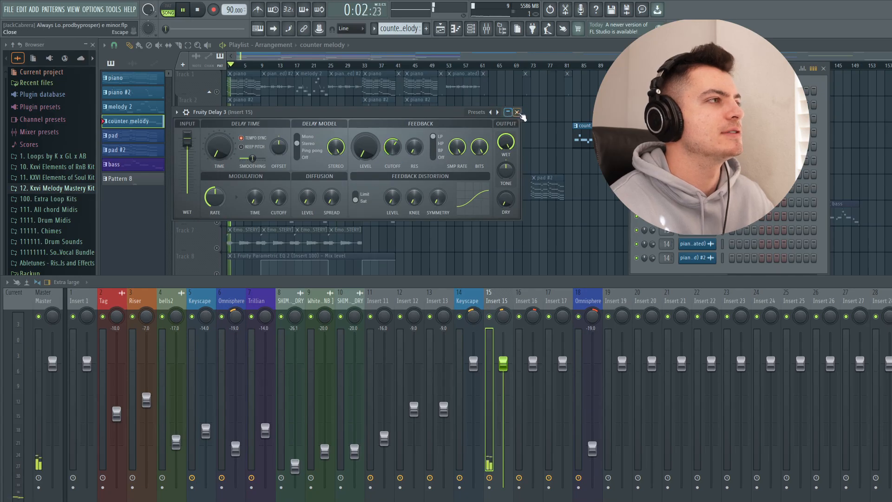
{"action": "left_click", "coordinate": [517, 112]}
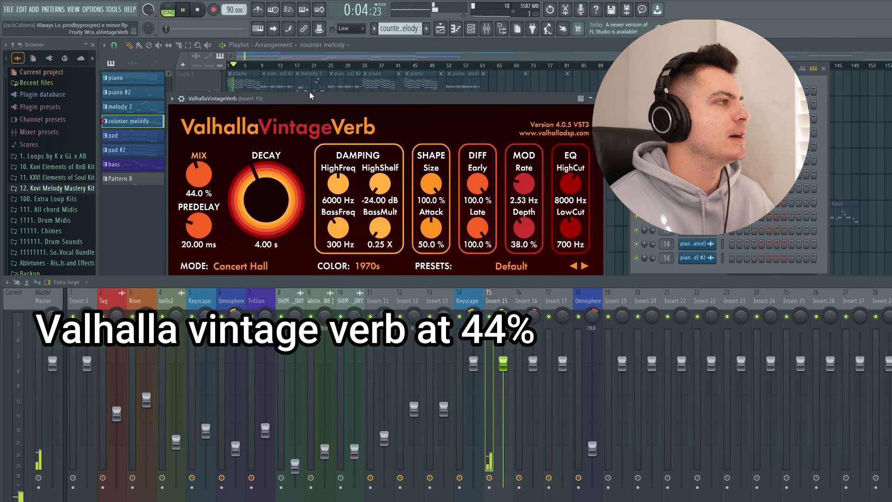
- Examine the ValhallaVintageVerb and Fruity Parametric EQ 2 settings on Insert 15, closing each plugin after viewing
{"action": "left_click_drag", "start_coordinate": [311, 96], "coordinate": [305, 65]}
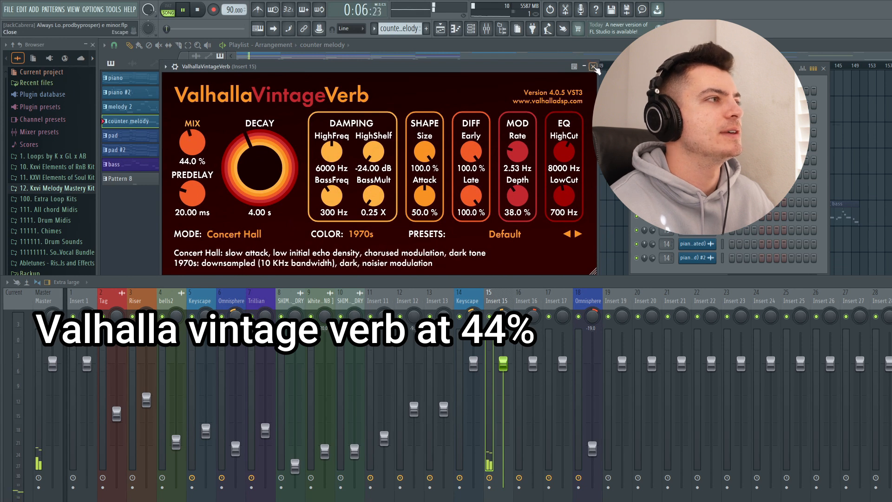
{"action": "left_click", "coordinate": [594, 67]}
{"action": "left_click_drag", "start_coordinate": [428, 147], "coordinate": [414, 64]}
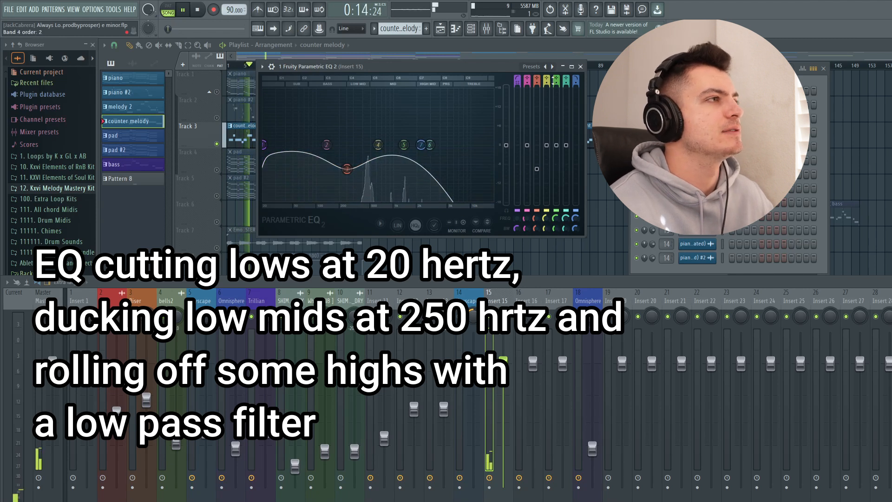
{"action": "left_click", "coordinate": [580, 67]}
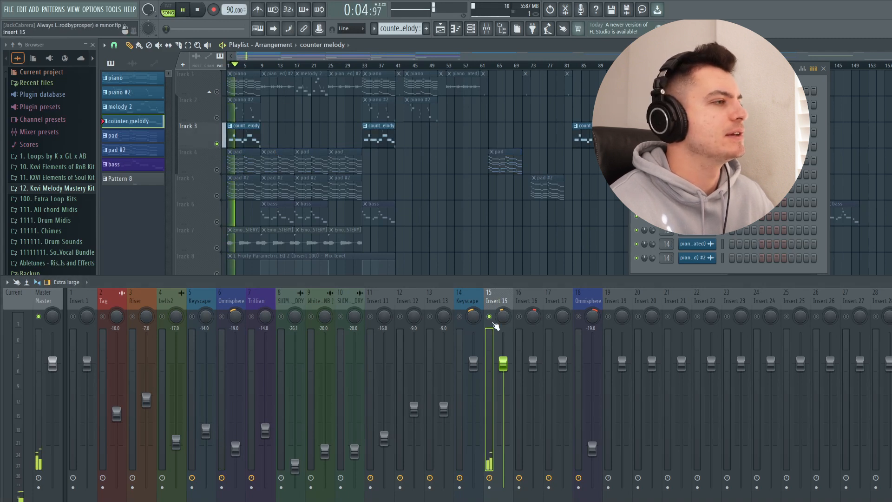
- Select the Omnisphere mixer track 6, solo Track 4 and play the pad clips
{"action": "left_click", "coordinate": [226, 305]}
{"action": "key", "text": "space"}
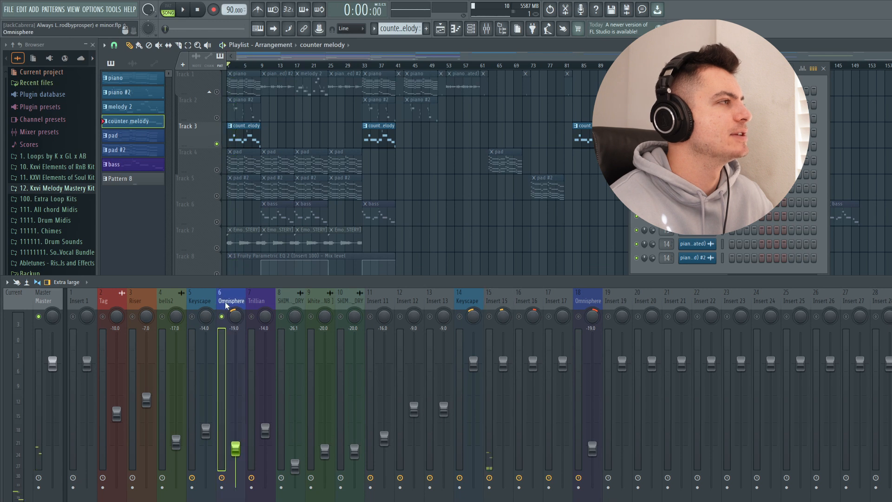
{"action": "right_click", "coordinate": [217, 170]}
{"action": "key", "text": "space"}
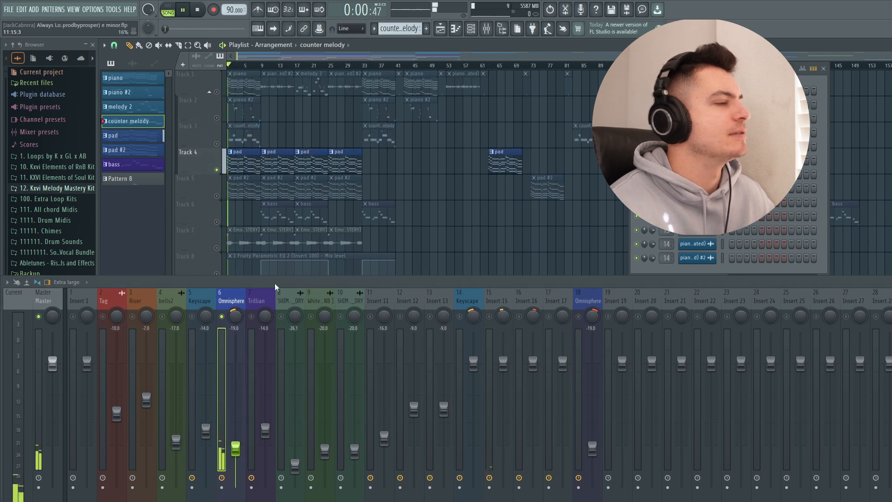
- Examine the ValhallaVintageVerb and Fruity Parametric EQ 2 settings on the Omnisphere mixer track 6, closing each plugin
{"action": "left_click", "coordinate": [890, 325]}
{"action": "left_click_drag", "start_coordinate": [312, 164], "coordinate": [255, 51]}
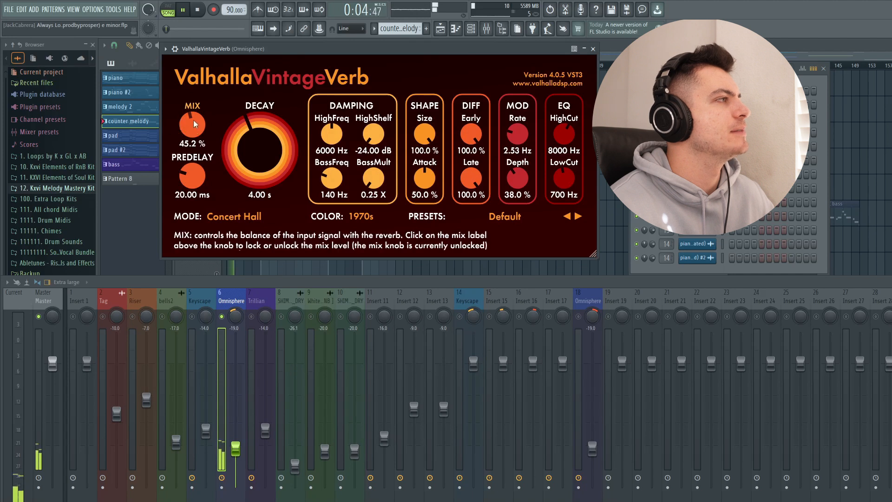
{"action": "left_click", "coordinate": [593, 50]}
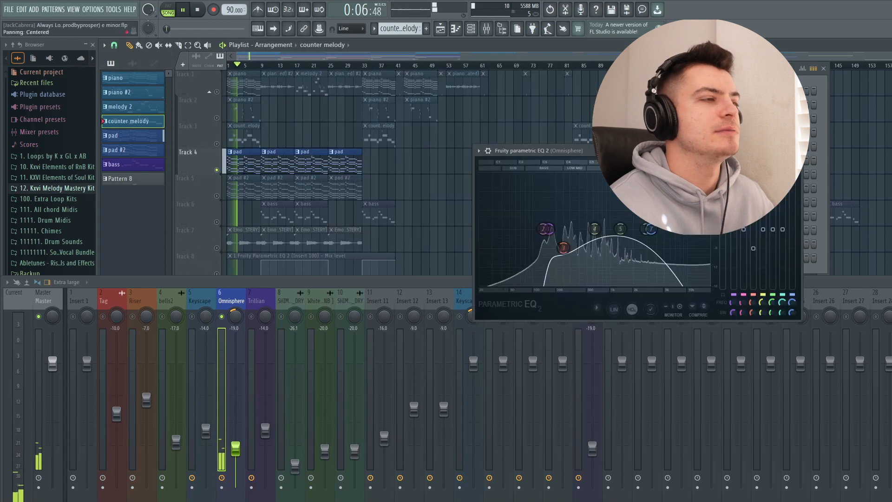
{"action": "left_click_drag", "start_coordinate": [635, 152], "coordinate": [502, 67]}
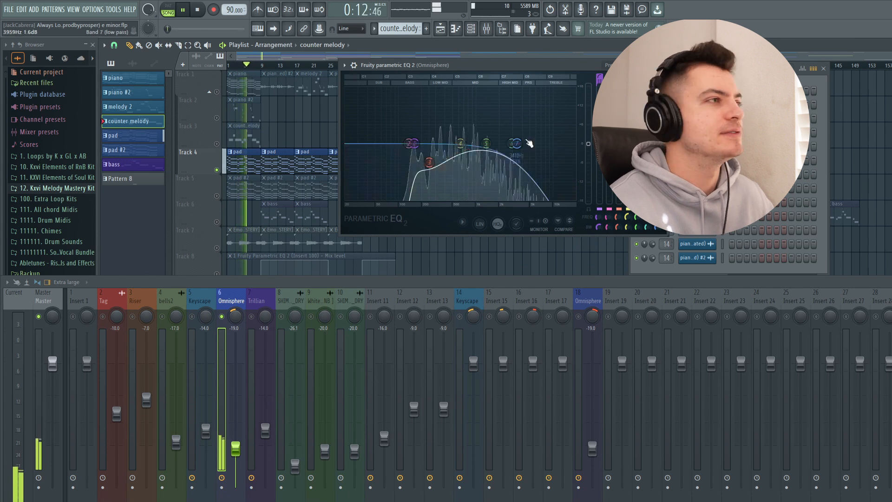
{"action": "key", "text": "Escape"}
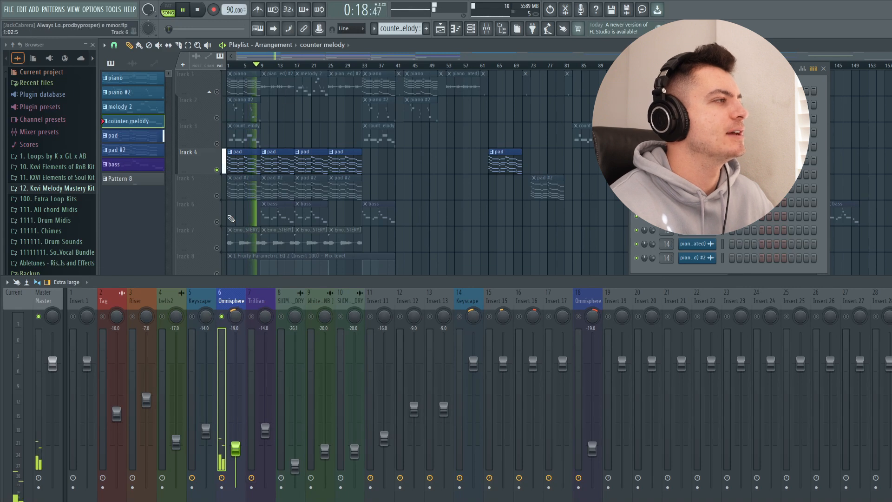
- Select the pad #2 pattern, solo Track 5 and the Omnisphere mixer track 18, and play the pad
{"action": "key", "text": "space"}
{"action": "left_click", "coordinate": [136, 151]}
{"action": "key", "text": "space"}
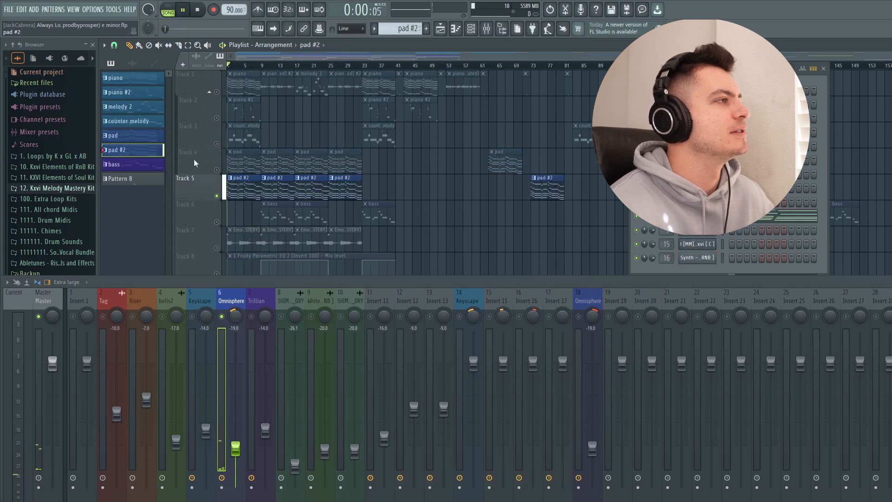
{"action": "key", "text": "space"}
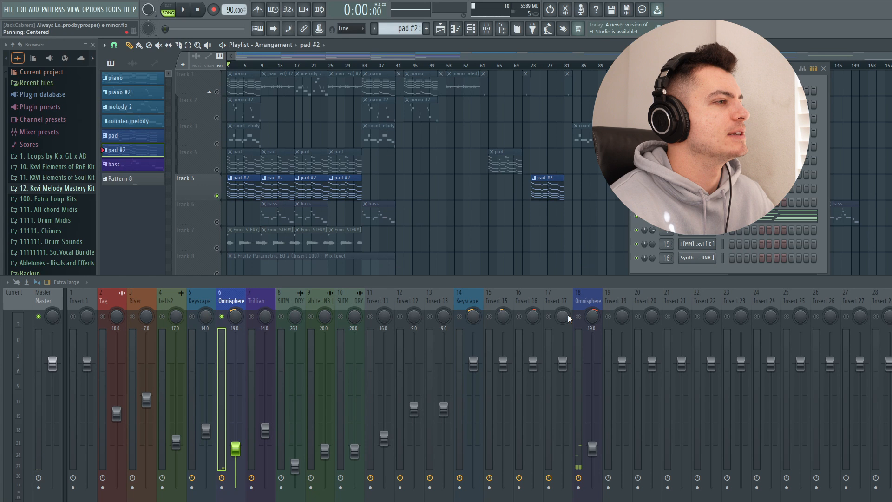
{"action": "right_click", "coordinate": [578, 317]}
{"action": "left_click", "coordinate": [582, 302]}
{"action": "key", "text": "space"}
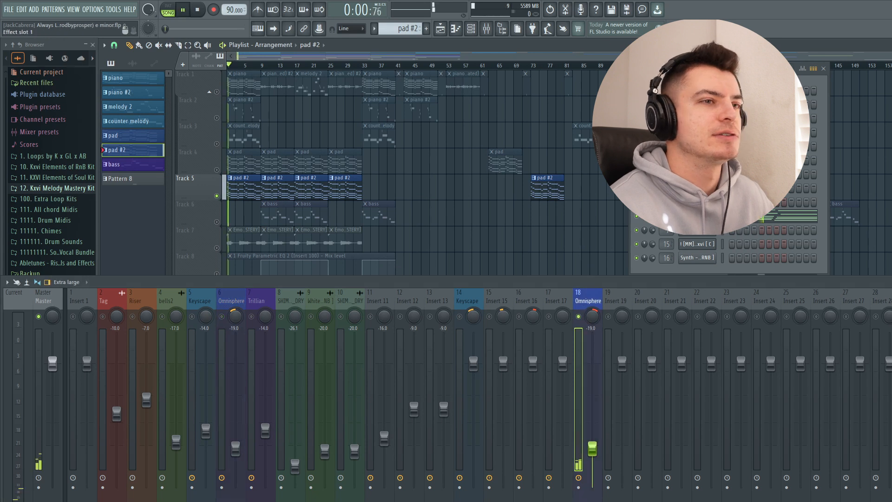
- Examine the ValhallaVintageVerb and Fruity Parametric EQ 2 settings on the Omnisphere mixer track 18, closing each plugin
{"action": "left_click", "coordinate": [891, 325]}
{"action": "left_click_drag", "start_coordinate": [417, 159], "coordinate": [360, 36]}
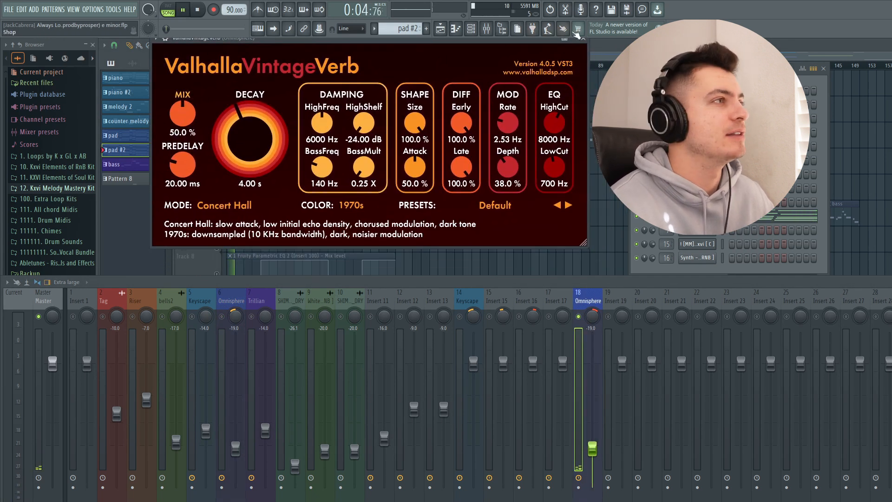
{"action": "left_click", "coordinate": [583, 38]}
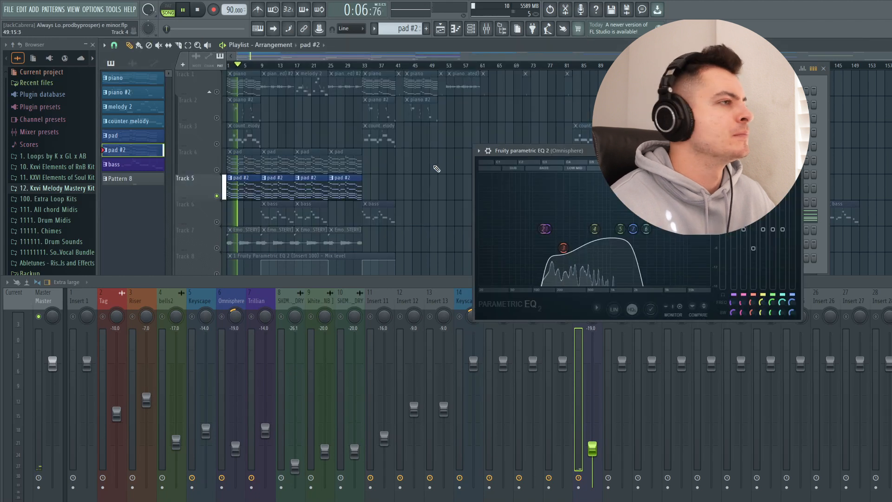
{"action": "left_click_drag", "start_coordinate": [579, 152], "coordinate": [411, 67]}
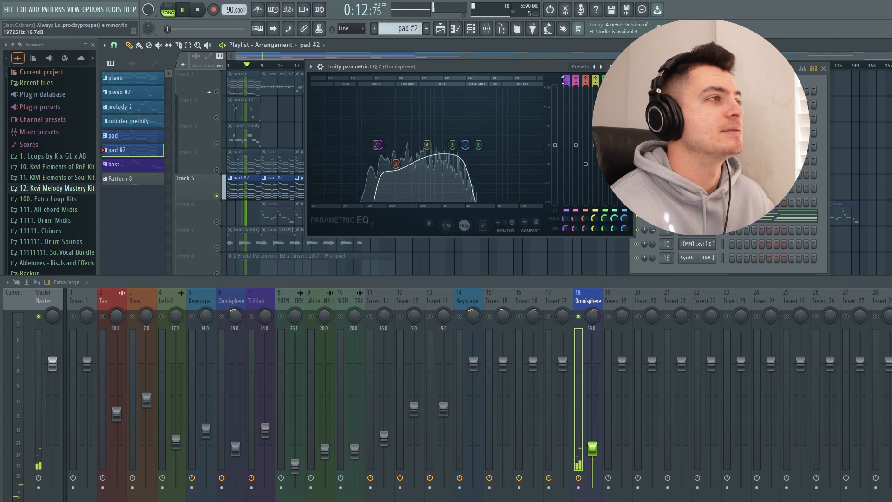
{"action": "left_click", "coordinate": [629, 67]}
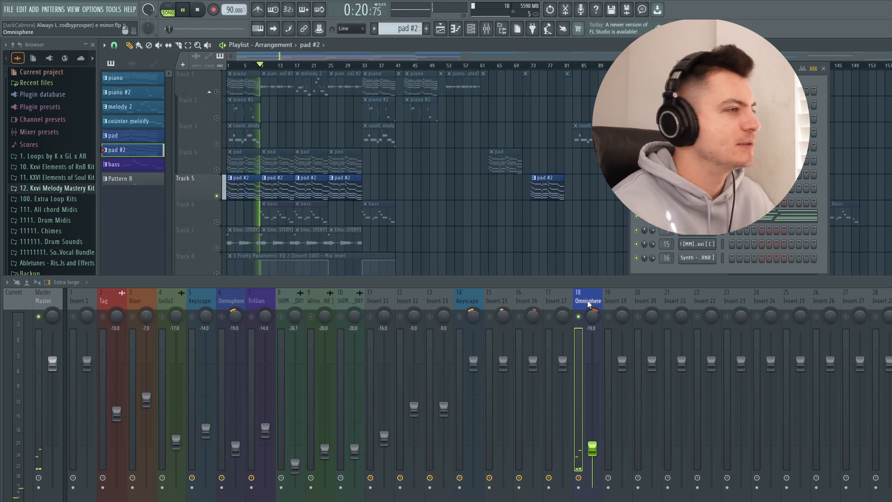
- Unsolo the Omnisphere mixer track 18, stop playback and solo Track 6 with the bass clips
{"action": "right_click", "coordinate": [579, 317]}
{"action": "key", "text": "space"}
{"action": "right_click", "coordinate": [217, 222]}
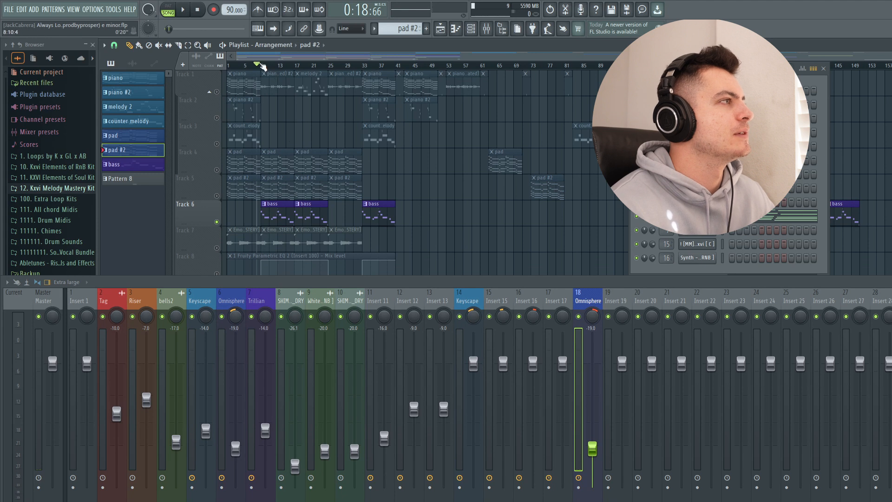
- Select the Trillian mixer track 7, play the bass and examine its Fruity Parametric EQ 2 settings, closing the plugin
{"action": "left_click", "coordinate": [271, 298]}
{"action": "key", "text": "space"}
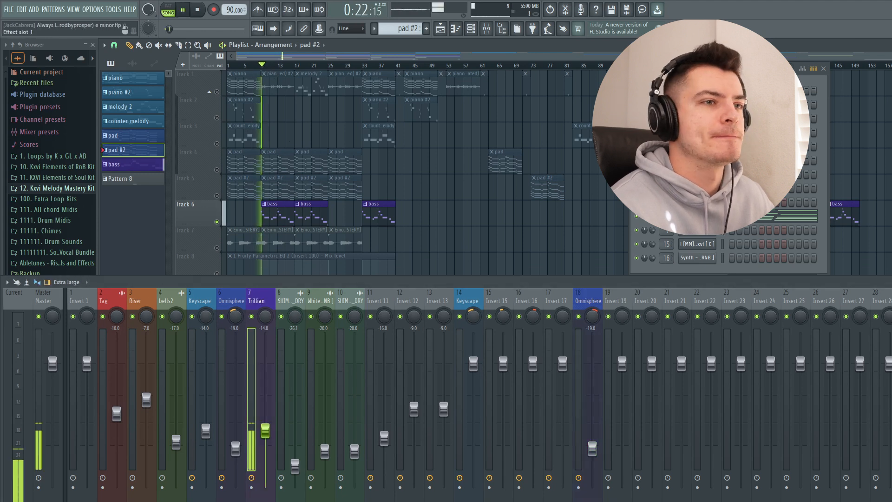
{"action": "left_click_drag", "start_coordinate": [411, 132], "coordinate": [209, 47]}
{"action": "left_click", "coordinate": [617, 43]}
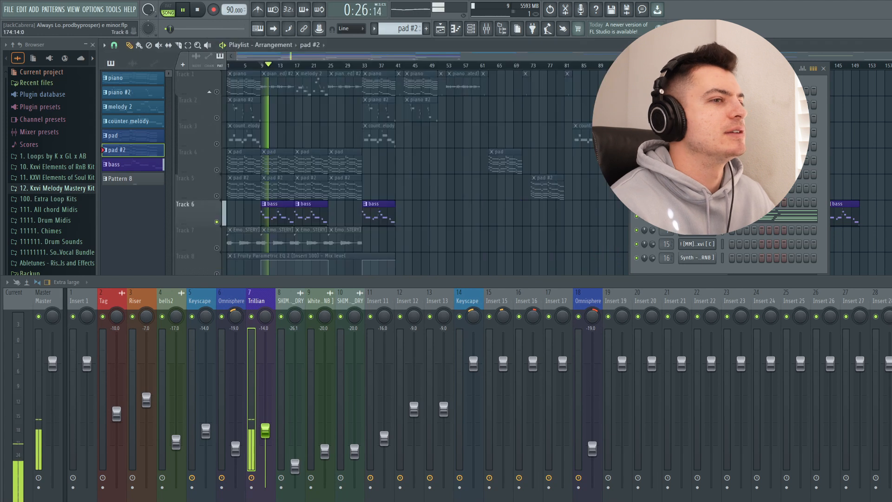
{"action": "left_click_drag", "start_coordinate": [337, 91], "coordinate": [348, 83]}
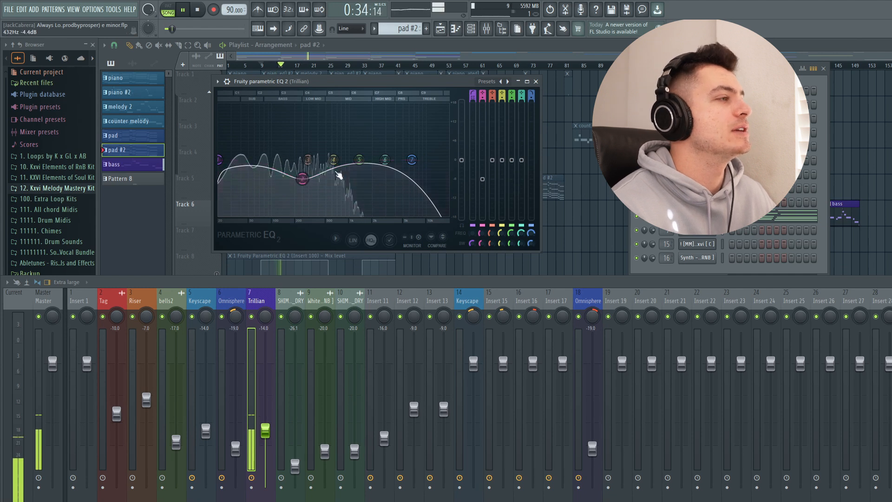
{"action": "left_click", "coordinate": [536, 83]}
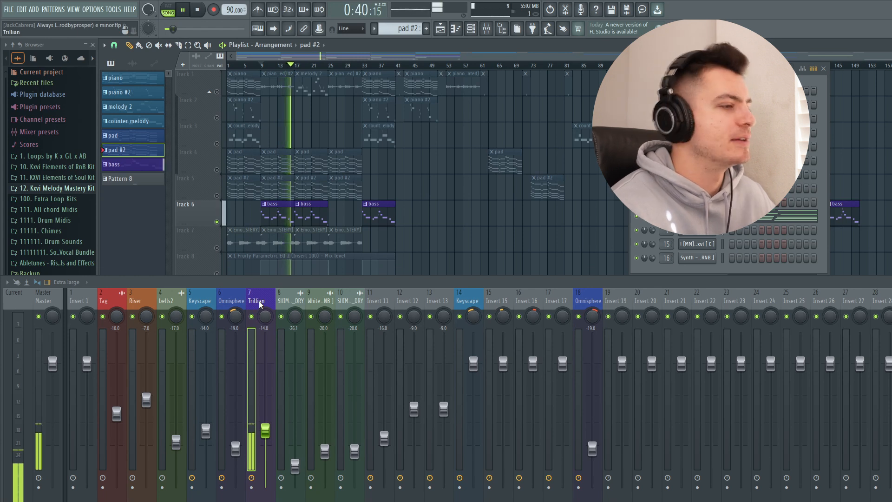
- Solo Track 7 with the audio loop clips and play it from the start of the arrangement
{"action": "scroll", "coordinate": [265, 181], "scroll_direction": "down", "scroll_amount": 1}
{"action": "left_click", "coordinate": [216, 228], "text": "ctrl"}
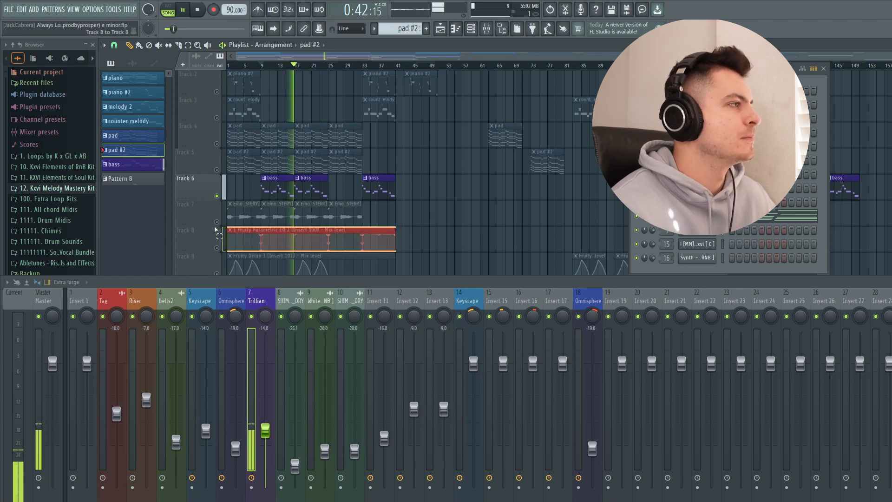
{"action": "left_click", "coordinate": [217, 222], "text": "ctrl"}
{"action": "key", "text": "space"}
{"action": "left_click_drag", "start_coordinate": [261, 66], "coordinate": [228, 66]}
{"action": "key", "text": "space"}
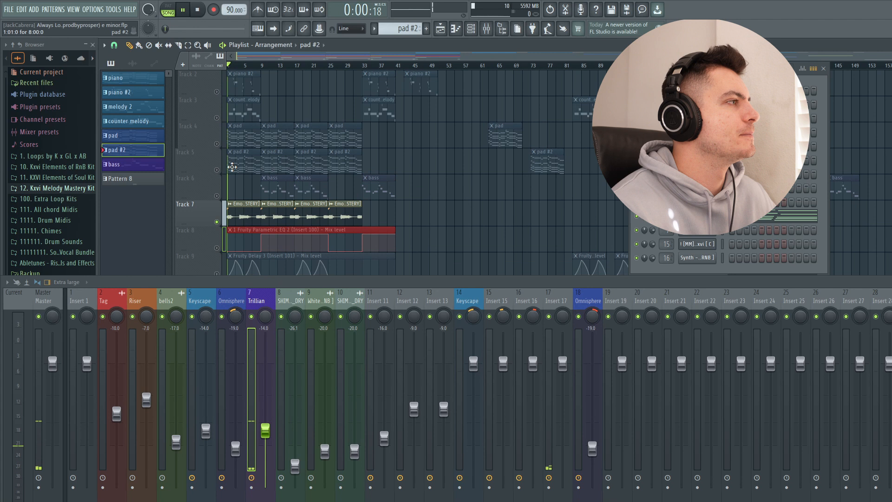
- Select mixer Insert 17 and examine its Fruity Delay 3 settings, closing the plugin
{"action": "scroll", "coordinate": [230, 172], "scroll_direction": "up", "scroll_amount": 1}
{"action": "left_click", "coordinate": [553, 300]}
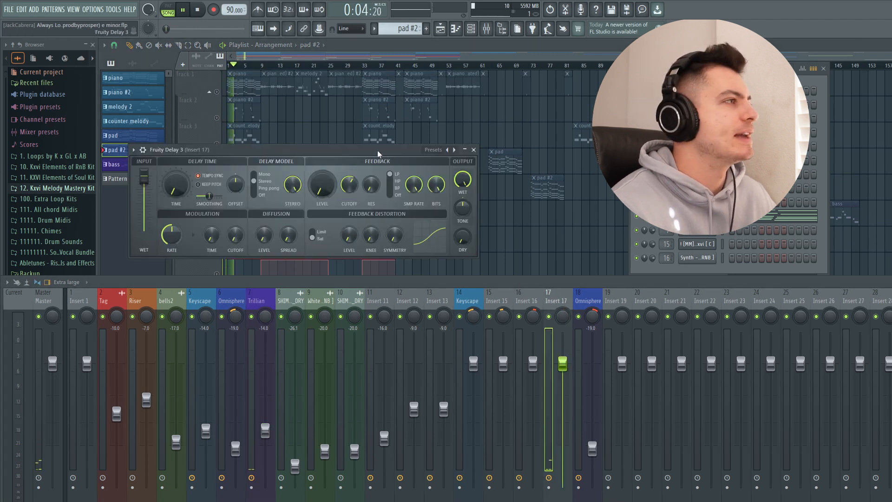
{"action": "left_click_drag", "start_coordinate": [377, 150], "coordinate": [408, 111]}
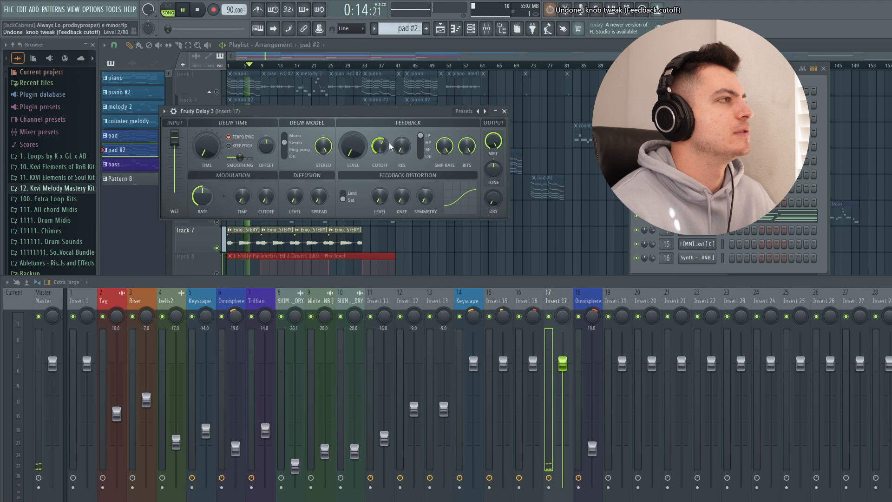
{"action": "left_click", "coordinate": [504, 112]}
- Examine the ValhallaVintageVerb and Fruity Parametric EQ 2 settings on Insert 17, closing each plugin
{"action": "left_click", "coordinate": [473, 186]}
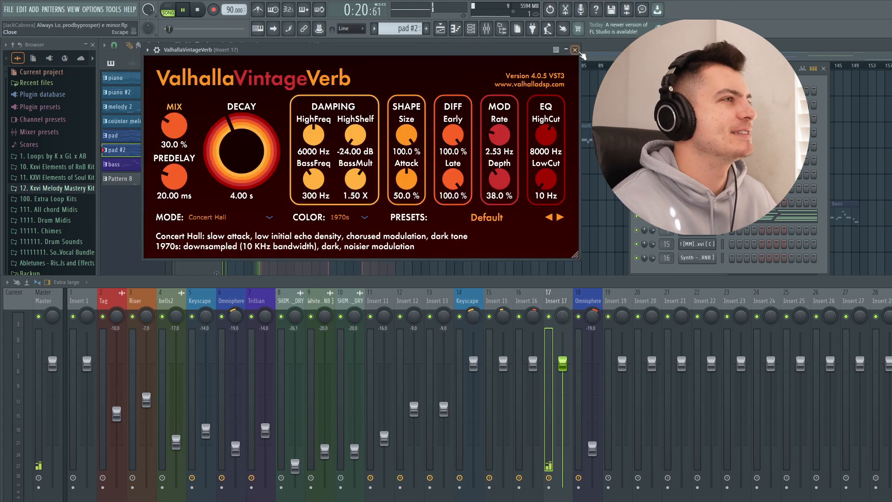
{"action": "left_click", "coordinate": [576, 50]}
{"action": "left_click", "coordinate": [887, 323]}
{"action": "left_click_drag", "start_coordinate": [335, 151], "coordinate": [345, 66]}
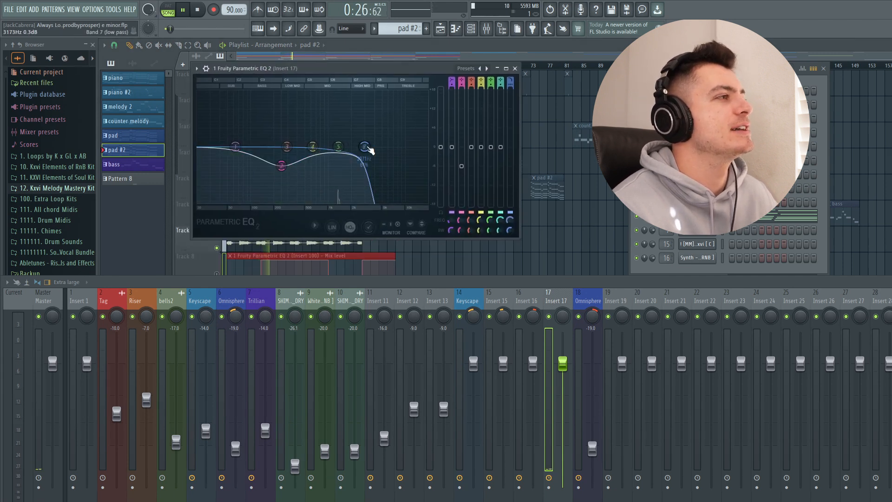
{"action": "left_click", "coordinate": [515, 68]}
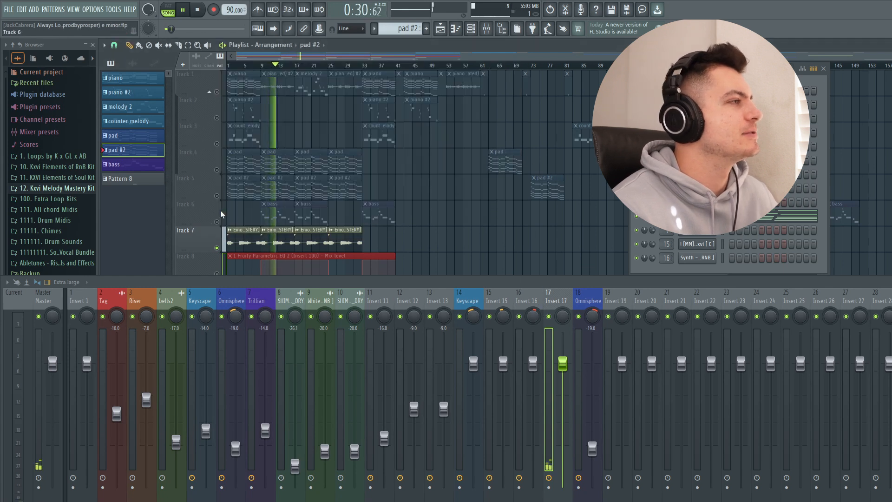
- Stop playback, solo Track 1 and play it from the melody 2 clip at bar 17
{"action": "scroll", "coordinate": [279, 205], "scroll_direction": "down", "scroll_amount": 5}
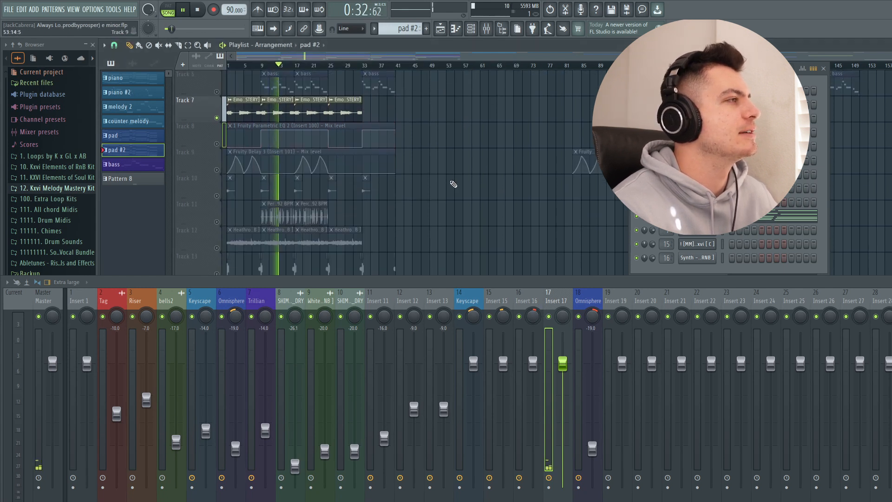
{"action": "scroll", "coordinate": [453, 184], "scroll_direction": "up", "scroll_amount": 5}
{"action": "scroll", "coordinate": [425, 179], "scroll_direction": "down", "scroll_amount": 5}
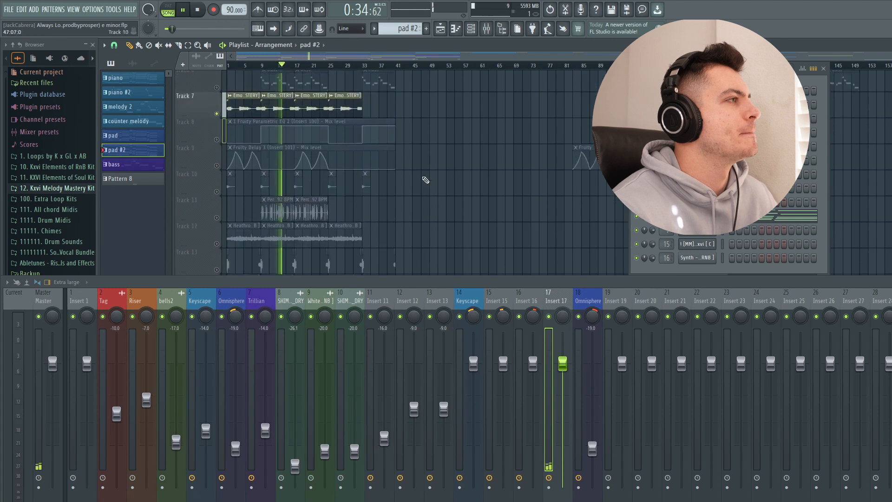
{"action": "scroll", "coordinate": [425, 179], "scroll_direction": "up", "scroll_amount": 5}
{"action": "key", "text": "space"}
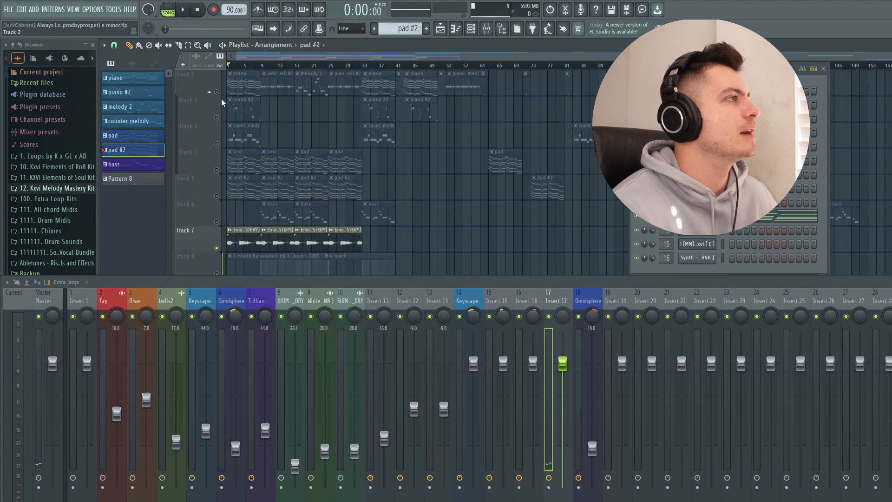
{"action": "left_click", "coordinate": [209, 86]}
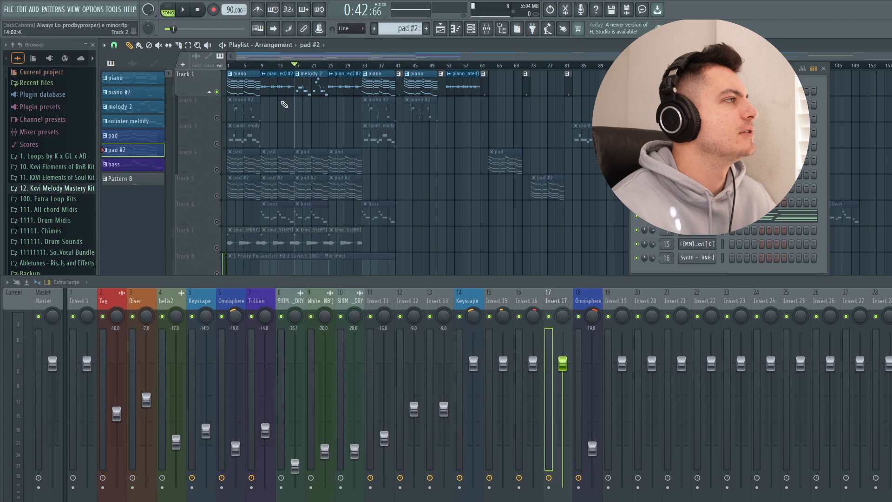
{"action": "left_click", "coordinate": [114, 46]}
{"action": "left_click", "coordinate": [122, 68]}
{"action": "key", "text": "space"}
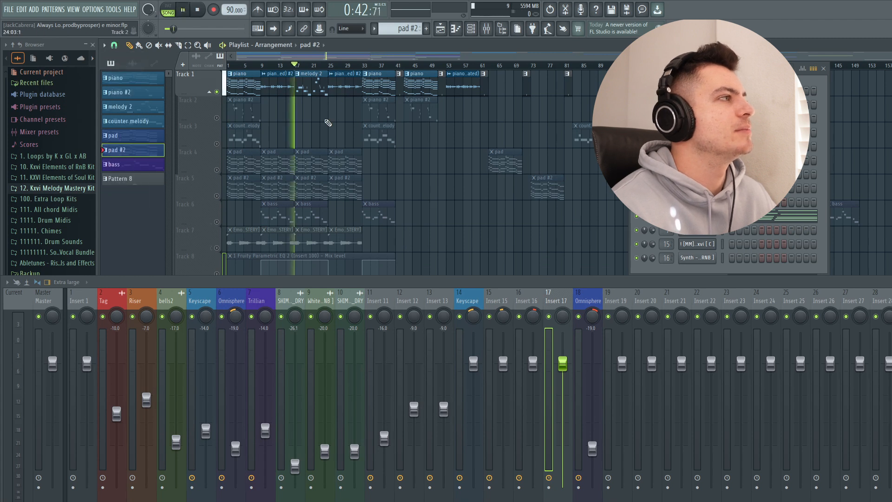
- Select mixer Insert 16 and examine its Fruity Delay 3 settings, briefly adding the Track 4 pad to the soloed melody, closing the plugin
{"action": "left_click", "coordinate": [530, 303]}
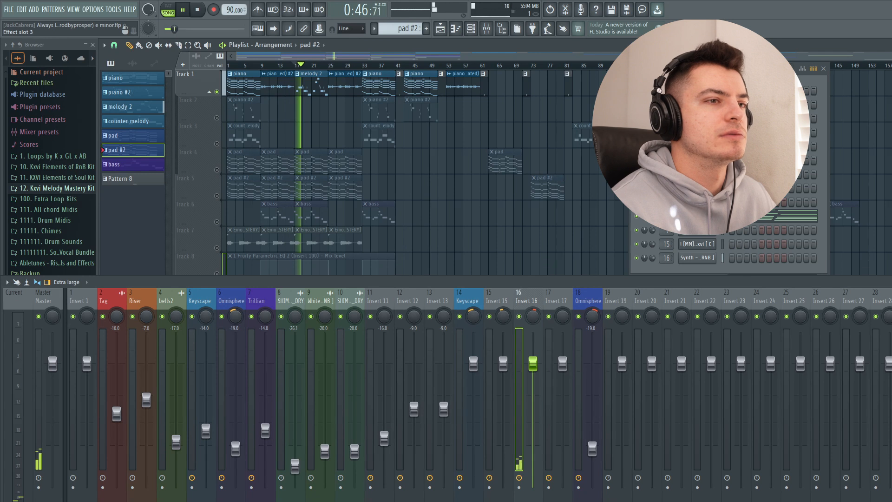
{"action": "left_click", "coordinate": [888, 342]}
{"action": "left_click_drag", "start_coordinate": [382, 117], "coordinate": [522, 173]}
{"action": "key", "text": "Escape"}
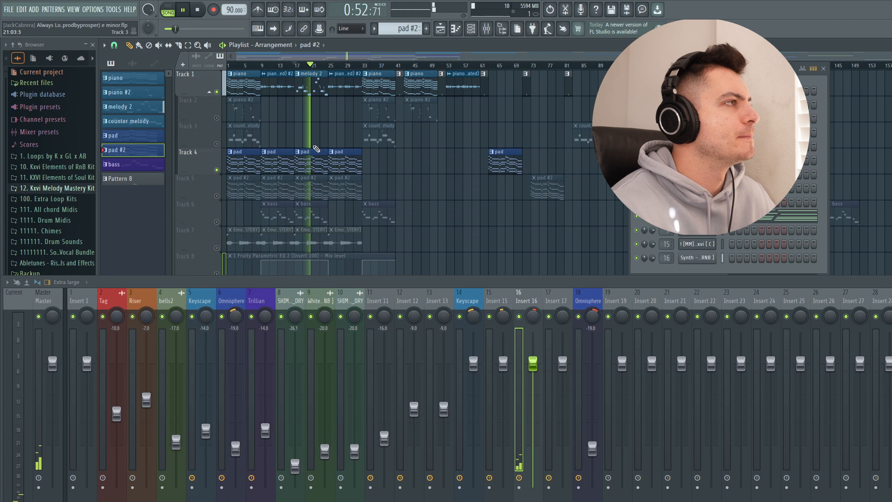
{"action": "left_click", "coordinate": [888, 341]}
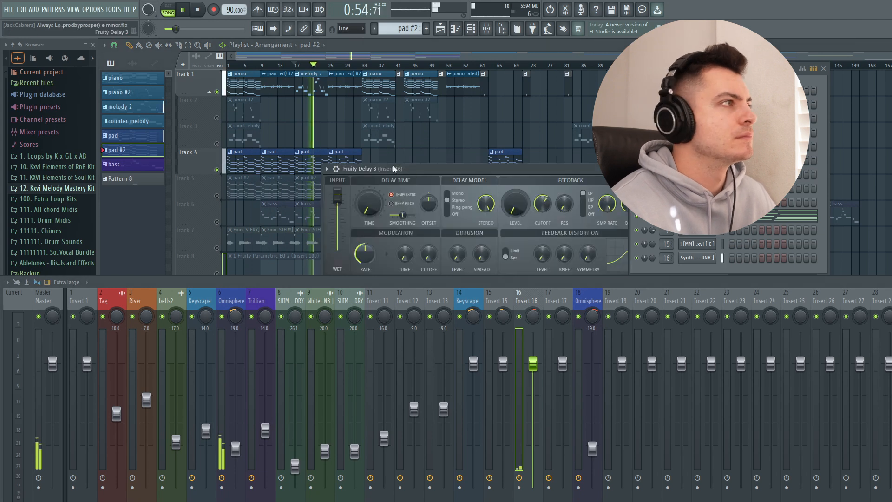
{"action": "left_click_drag", "start_coordinate": [393, 169], "coordinate": [298, 140]}
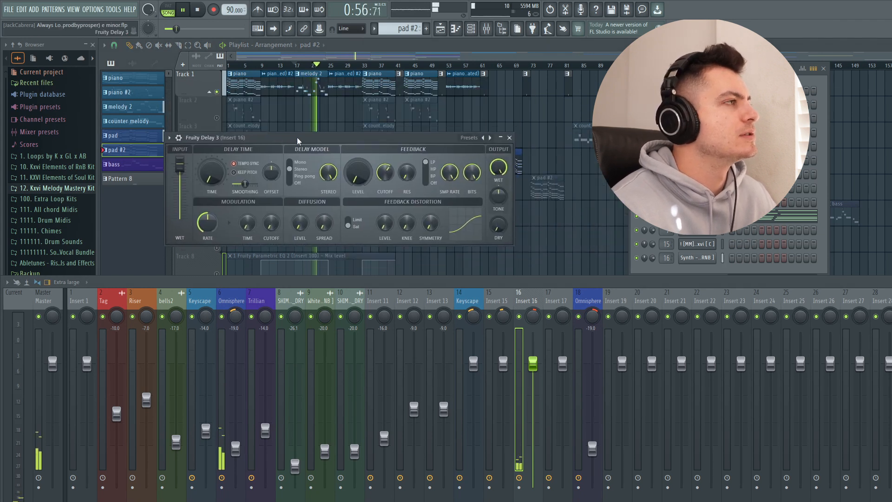
{"action": "right_click", "coordinate": [218, 92]}
{"action": "left_click", "coordinate": [889, 341]}
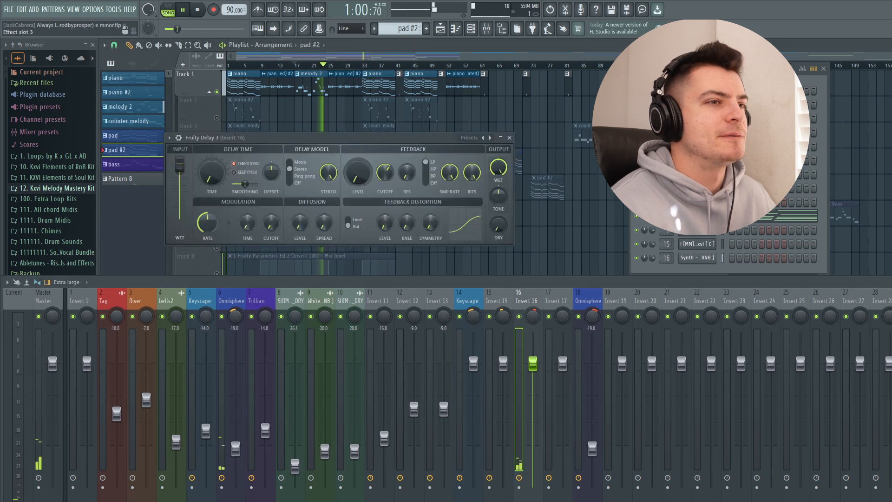
{"action": "left_click_drag", "start_coordinate": [344, 141], "coordinate": [338, 124]}
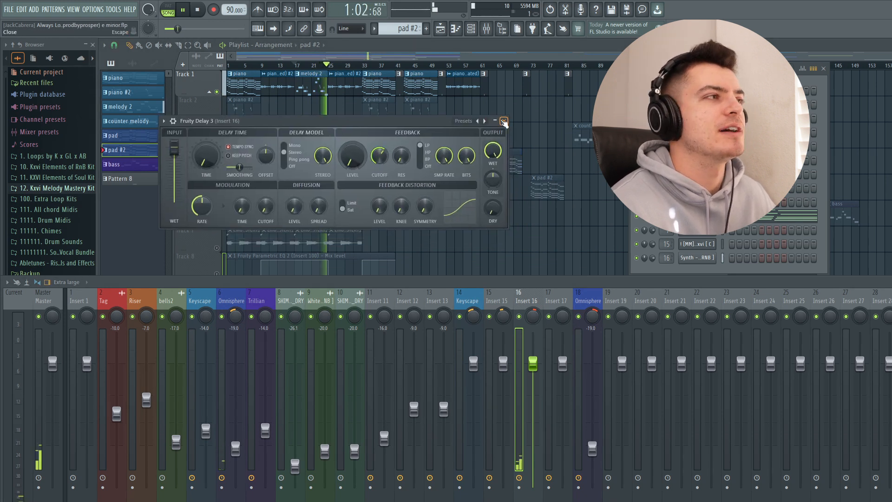
{"action": "left_click", "coordinate": [504, 122]}
- Examine the ValhallaVintageVerb and Fruity Parametric EQ 2 settings on Insert 16, closing each plugin and stopping playback
{"action": "left_click_drag", "start_coordinate": [321, 126], "coordinate": [300, 91]}
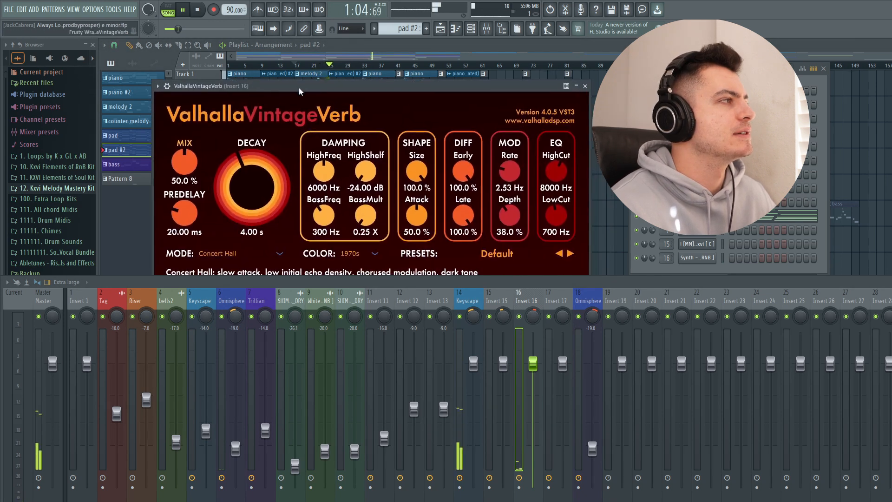
{"action": "left_click", "coordinate": [585, 86]}
{"action": "key", "text": "space"}
{"action": "key", "text": "space"}
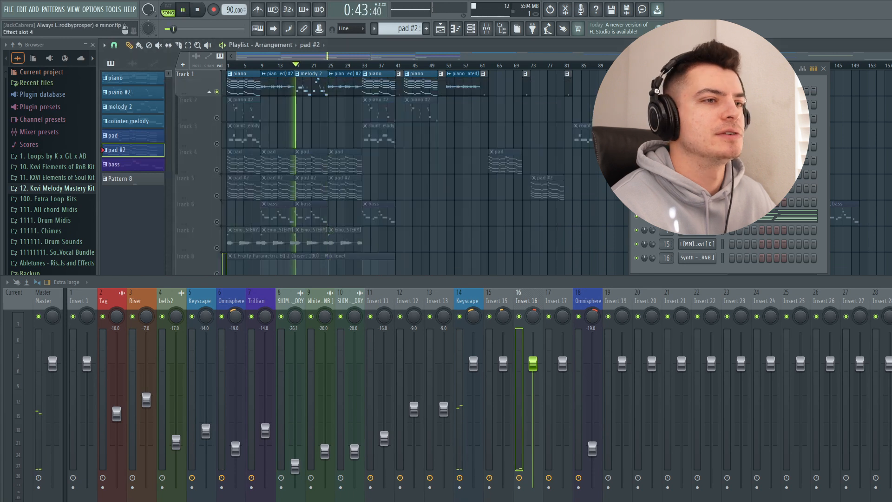
{"action": "left_click", "coordinate": [585, 86]}
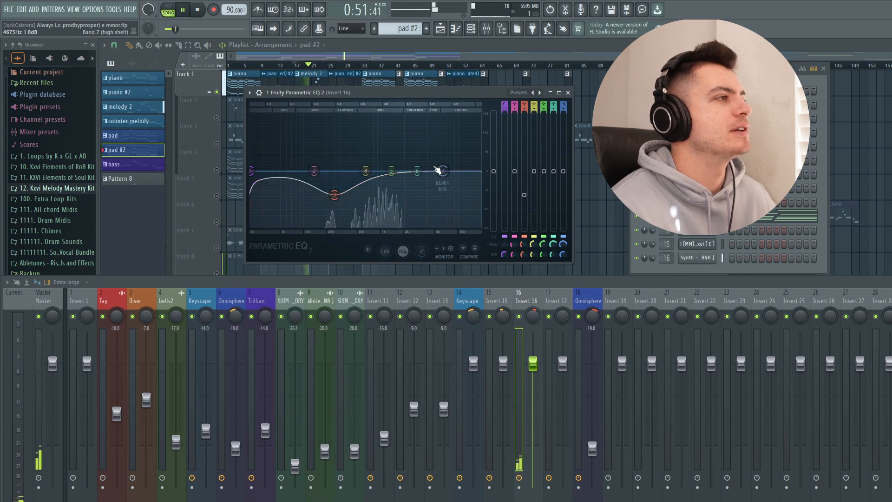
{"action": "left_click", "coordinate": [568, 93]}
{"action": "key", "text": "space"}
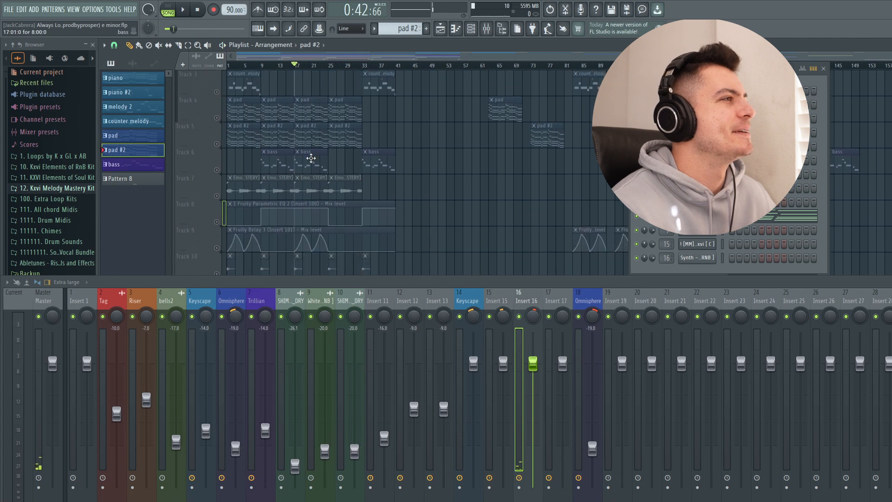
- Select the Keyscape mixer track 14, enable Track 2 alongside Track 1 and play the piano parts from the start, stopping playback
{"action": "left_click", "coordinate": [262, 66]}
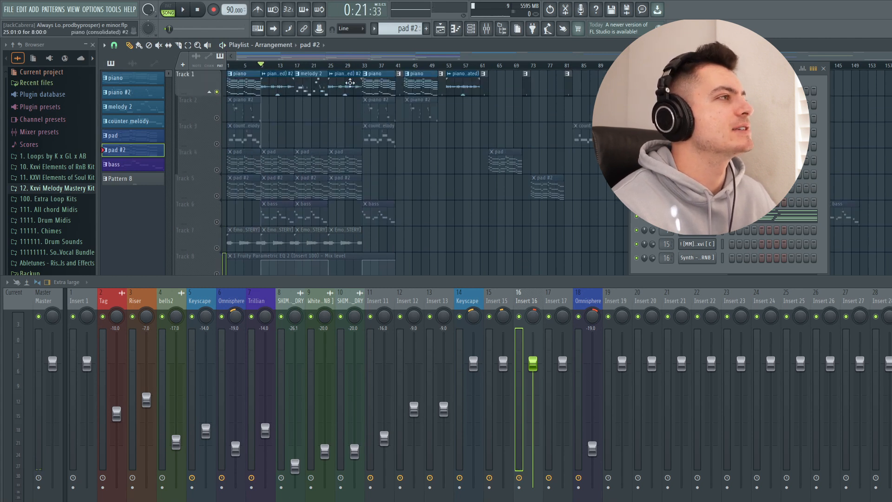
{"action": "left_click", "coordinate": [470, 303]}
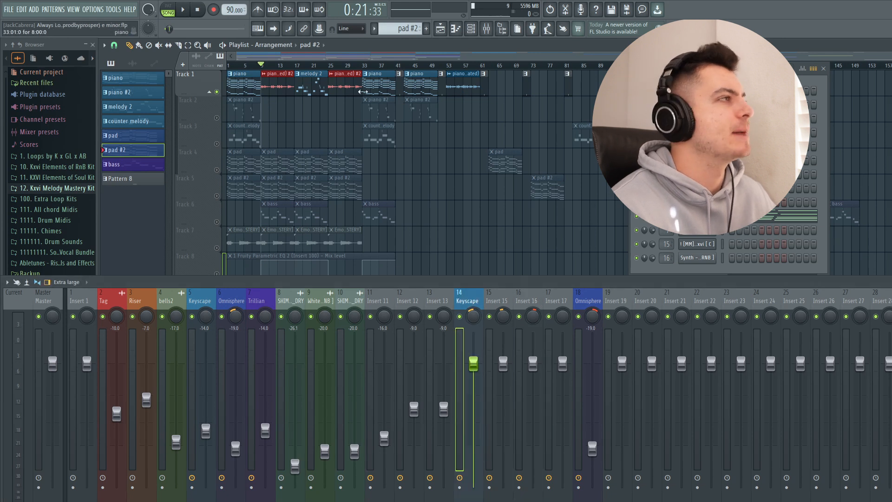
{"action": "left_click", "coordinate": [228, 66]}
{"action": "right_click", "coordinate": [217, 118]}
{"action": "left_click", "coordinate": [216, 92]}
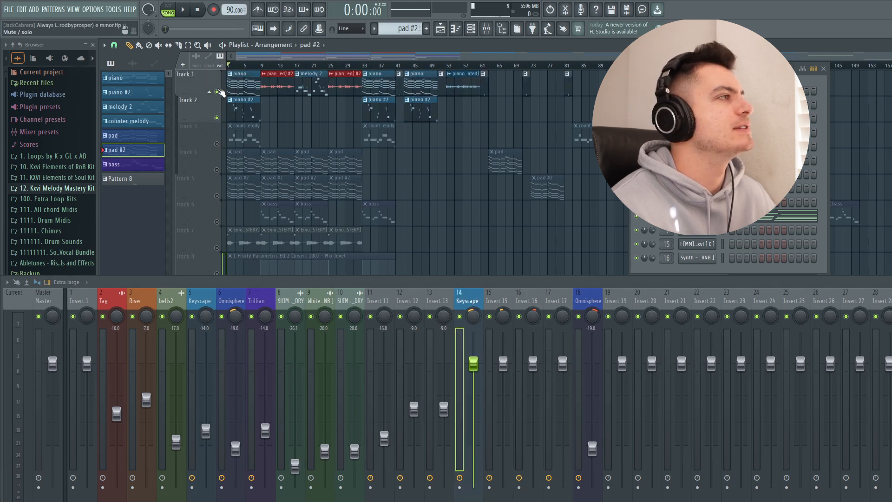
{"action": "key", "text": "space"}
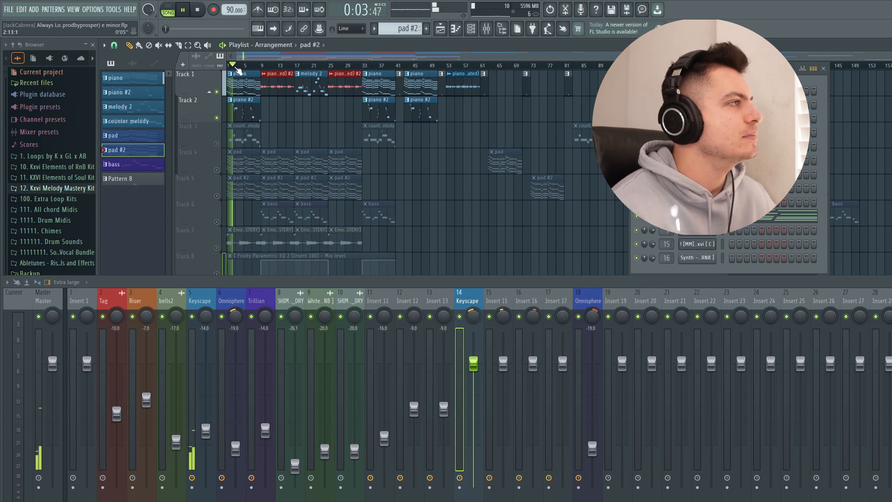
{"action": "key", "text": "space"}
- Set a playback loop over bars 9 to 17 in the playlist and play the piano audio clip there
{"action": "left_click", "coordinate": [261, 68]}
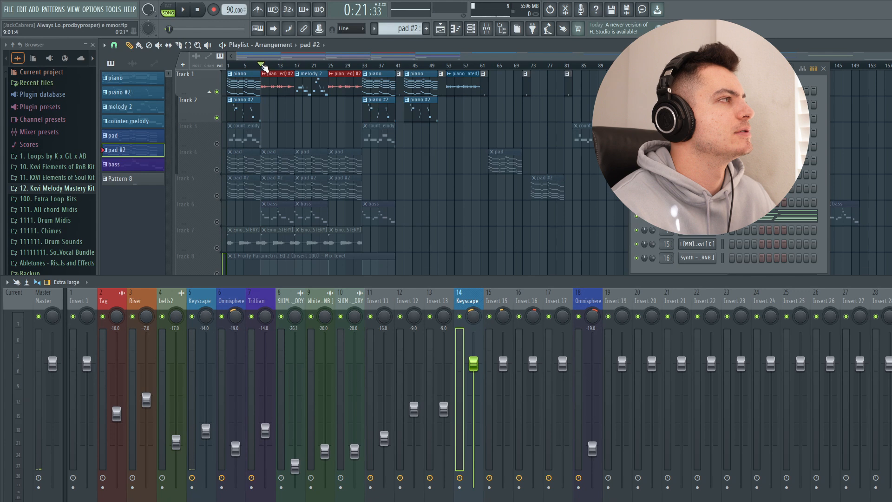
{"action": "left_click_drag", "start_coordinate": [261, 67], "coordinate": [293, 67]}
{"action": "key", "text": "space"}
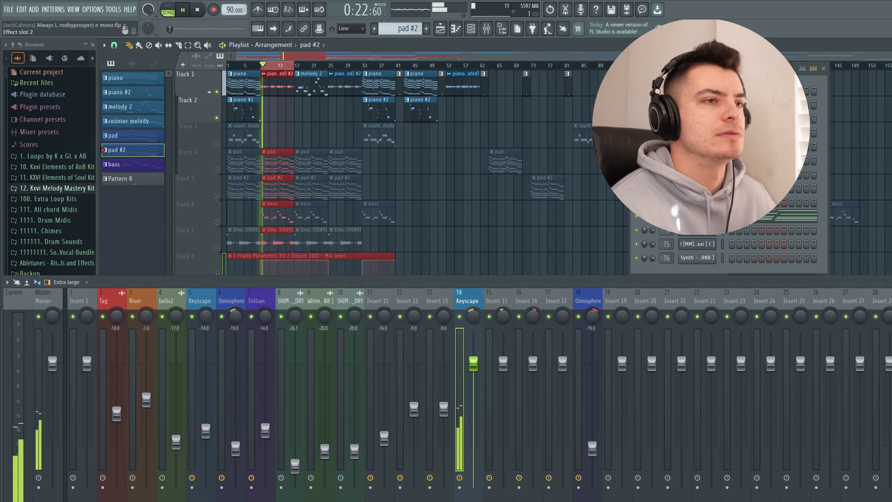
- Examine the Decimort 2 bit crusher settings on the Keyscape mixer track 14 during playback, closing the plugin
{"action": "left_click", "coordinate": [889, 332]}
{"action": "left_click_drag", "start_coordinate": [437, 186], "coordinate": [371, 55]}
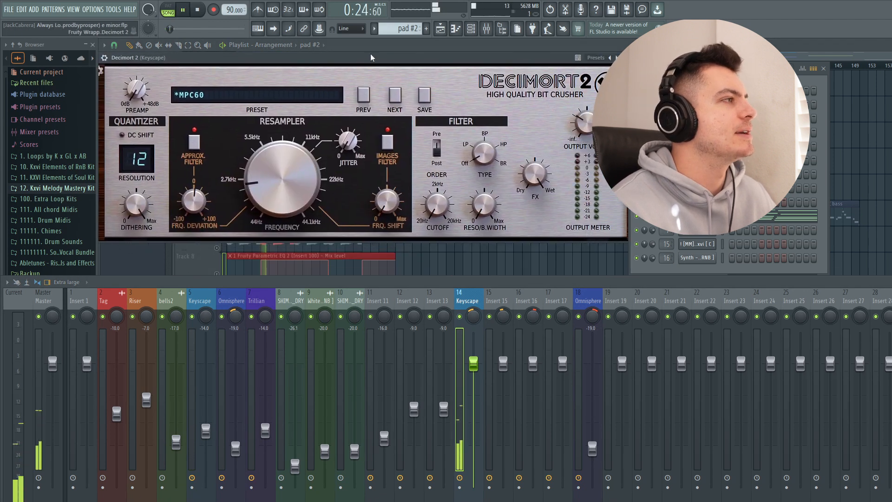
{"action": "left_click_drag", "start_coordinate": [261, 60], "coordinate": [227, 85]}
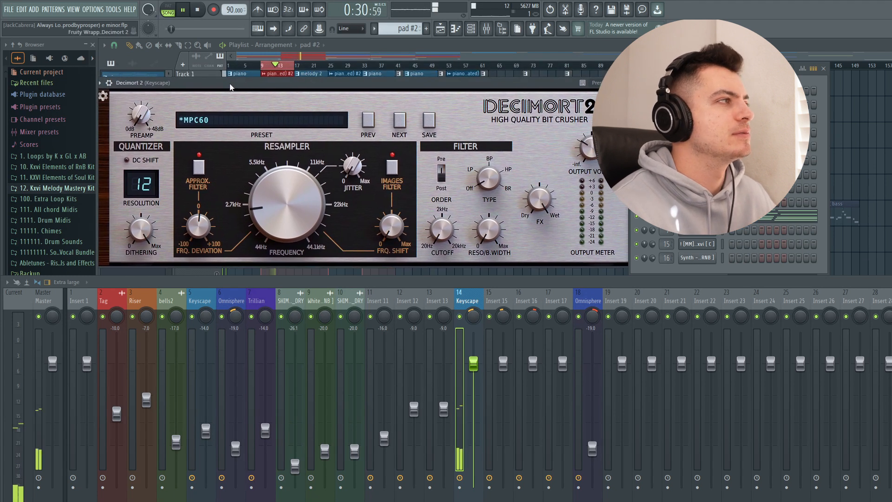
{"action": "left_click_drag", "start_coordinate": [256, 203], "coordinate": [279, 212]}
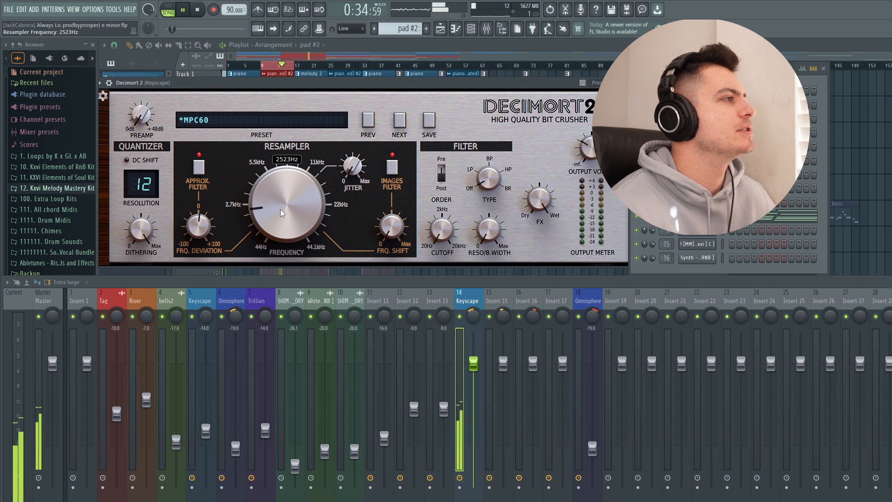
{"action": "left_click_drag", "start_coordinate": [523, 85], "coordinate": [441, 93]}
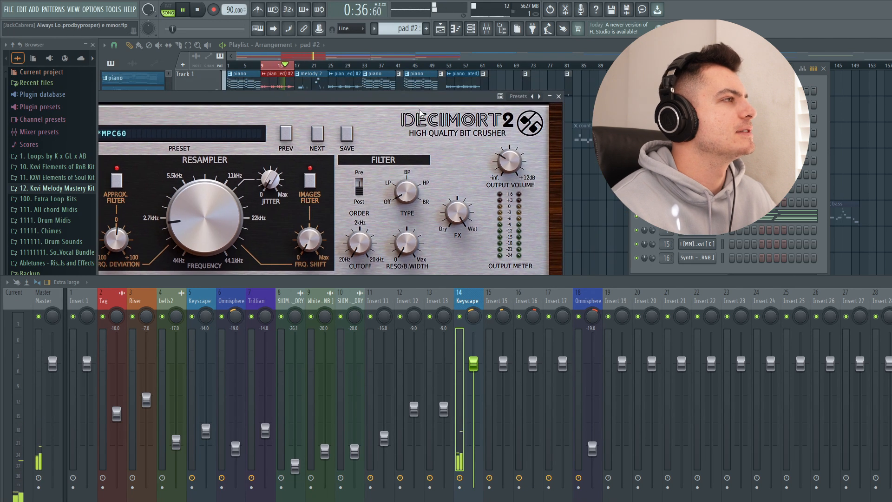
{"action": "left_click_drag", "start_coordinate": [376, 91], "coordinate": [455, 81]}
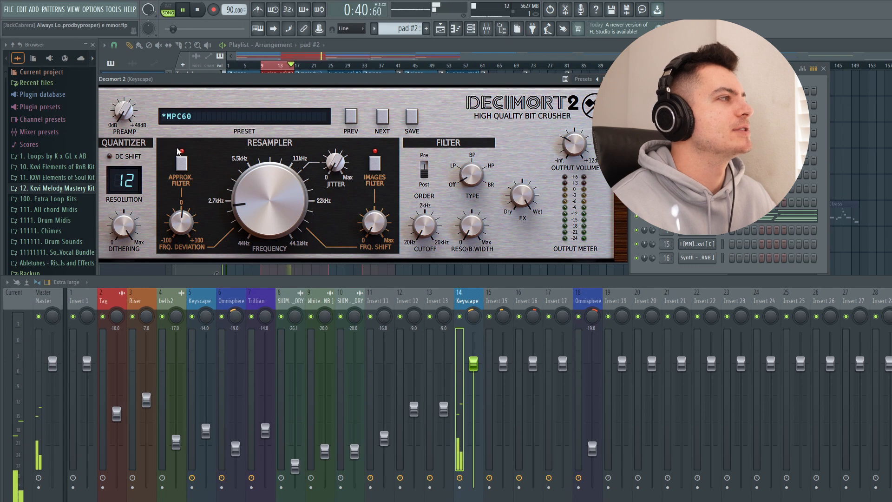
{"action": "left_click_drag", "start_coordinate": [147, 77], "coordinate": [166, 80]}
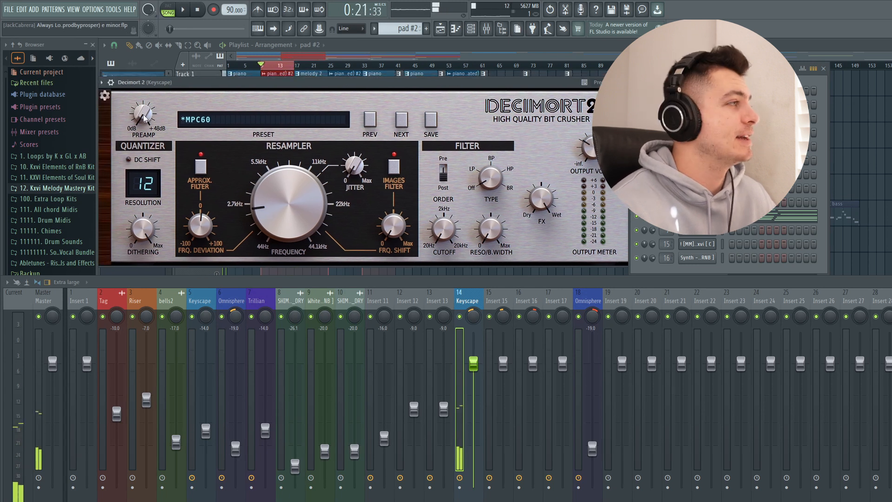
{"action": "left_click_drag", "start_coordinate": [206, 80], "coordinate": [131, 85]}
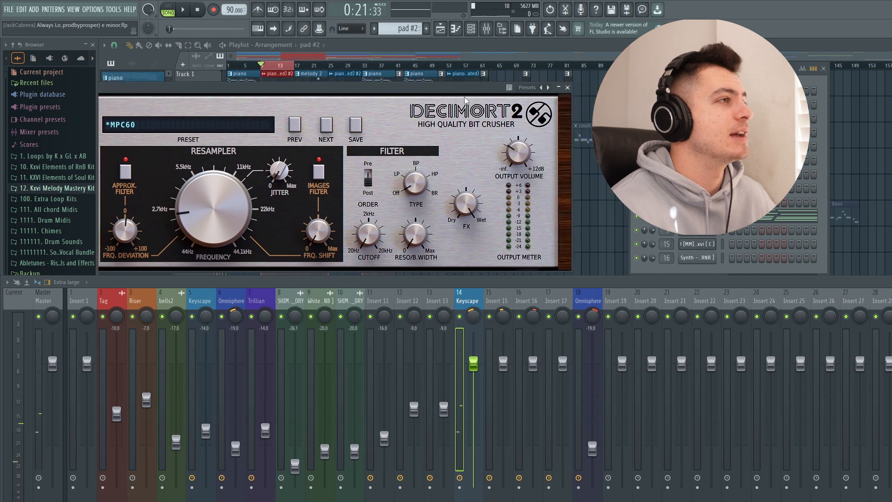
{"action": "left_click", "coordinate": [568, 88]}
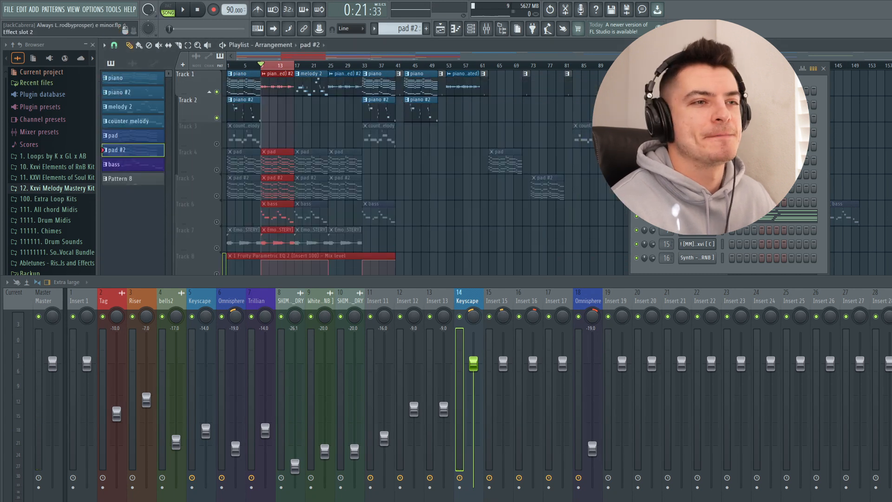
- Resume playback and examine the Fruity Reeverb 2 and Fruity Parametric EQ 2 curve on the Keyscape track, closing each plugin
{"action": "left_click", "coordinate": [889, 328]}
{"action": "key", "text": "space"}
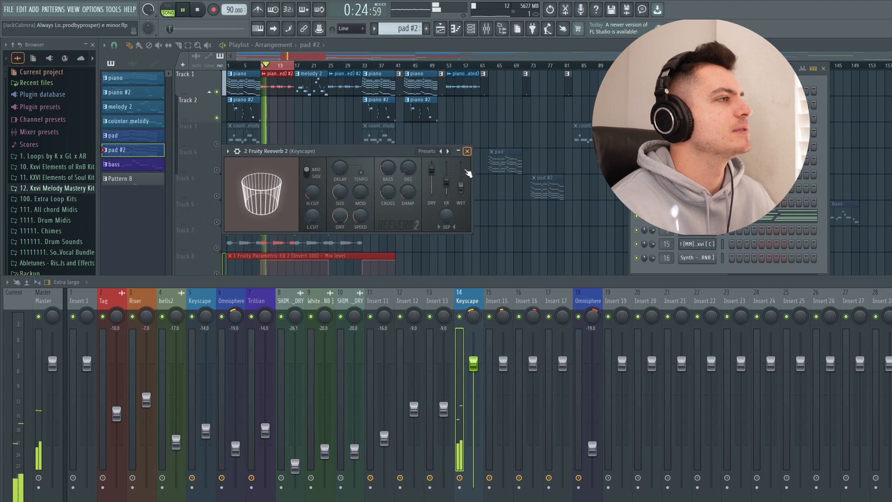
{"action": "left_click", "coordinate": [467, 151]}
{"action": "left_click", "coordinate": [888, 318]}
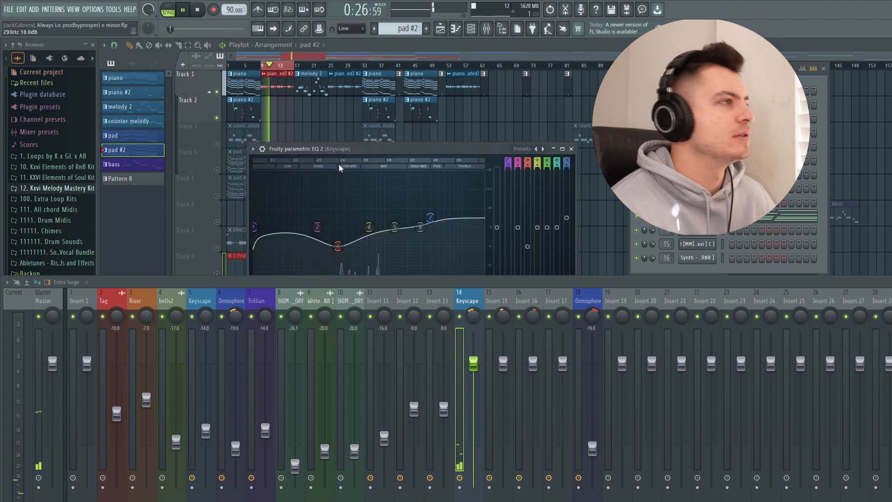
{"action": "left_click_drag", "start_coordinate": [357, 153], "coordinate": [292, 100]}
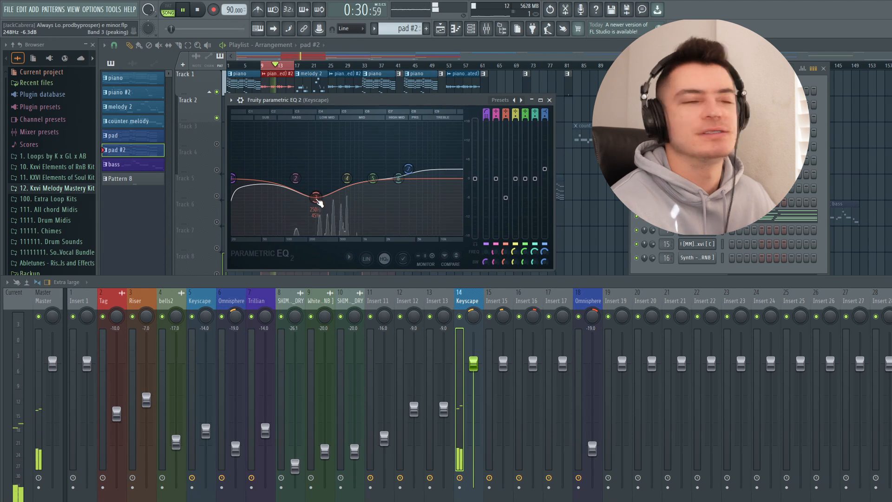
{"action": "left_click", "coordinate": [549, 100]}
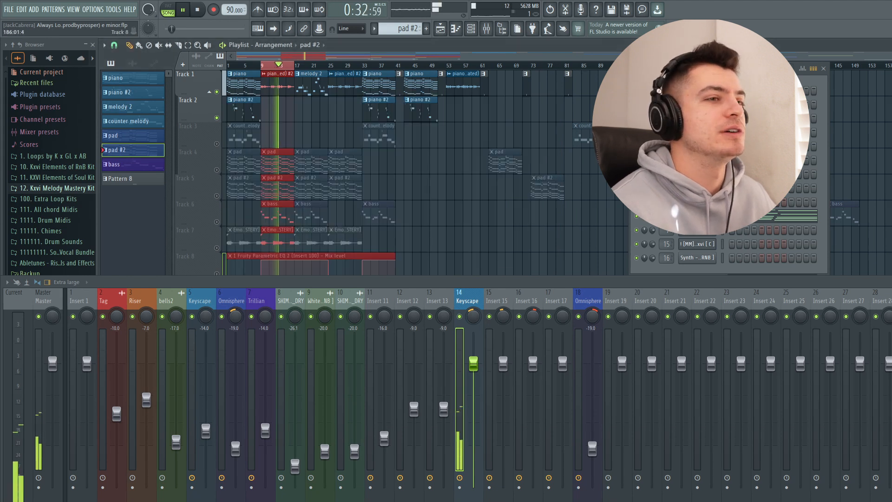
- Examine the other Fruity Parametric EQ 2 on the Keyscape track, closing it and stopping playback
{"action": "left_click", "coordinate": [888, 318]}
{"action": "left_click_drag", "start_coordinate": [444, 180], "coordinate": [315, 96]}
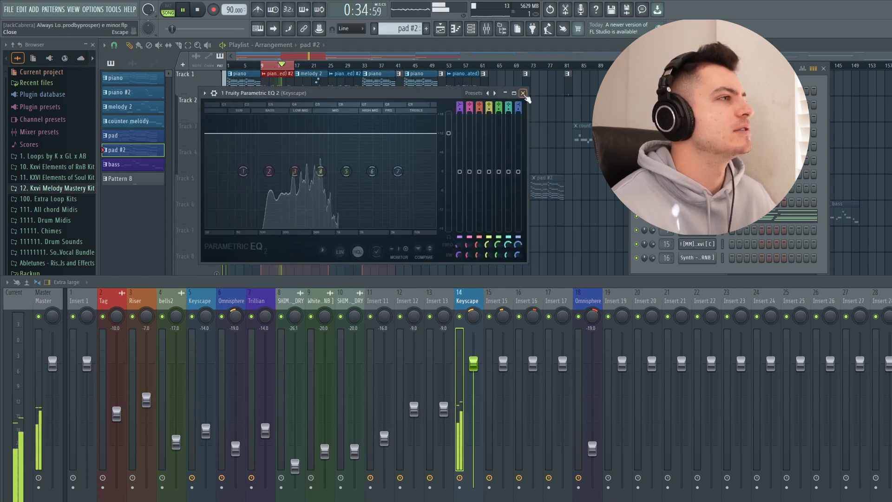
{"action": "left_click", "coordinate": [523, 93]}
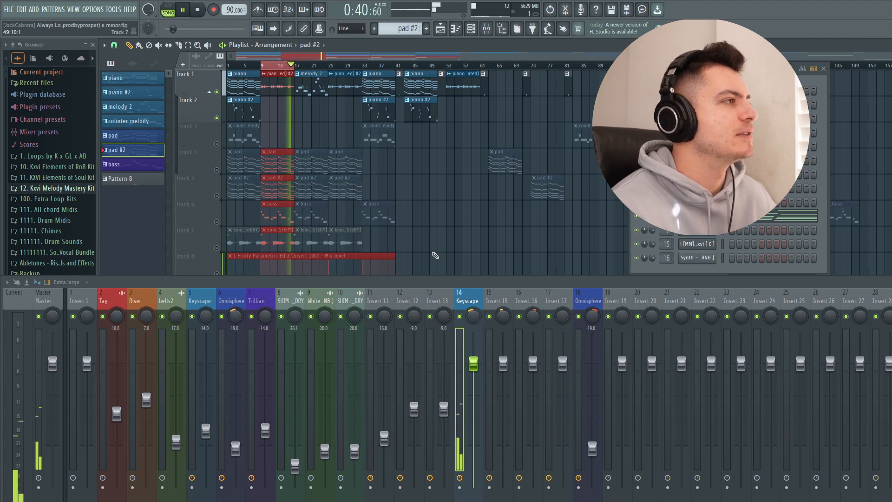
{"action": "key", "text": "space"}
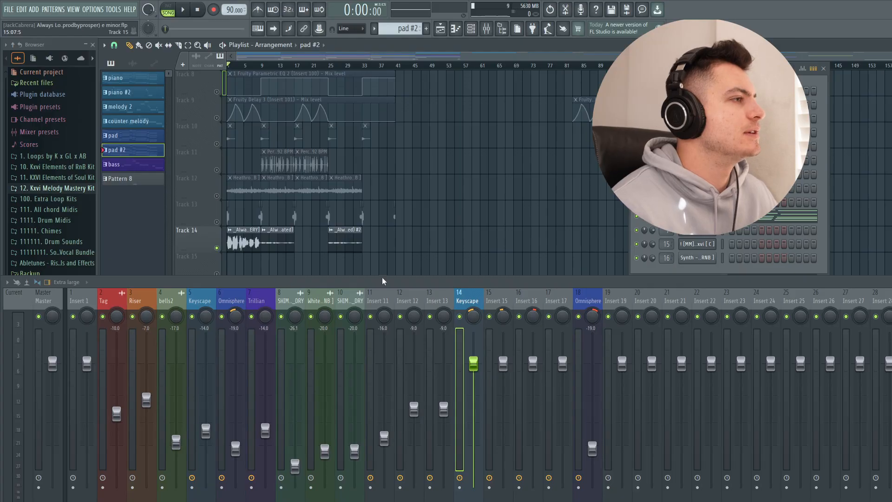
- Select mixer Insert 11 and examine its RC-20 Retro Color settings while the Track 14 audio plays, closing the plugin
{"action": "left_click", "coordinate": [374, 303]}
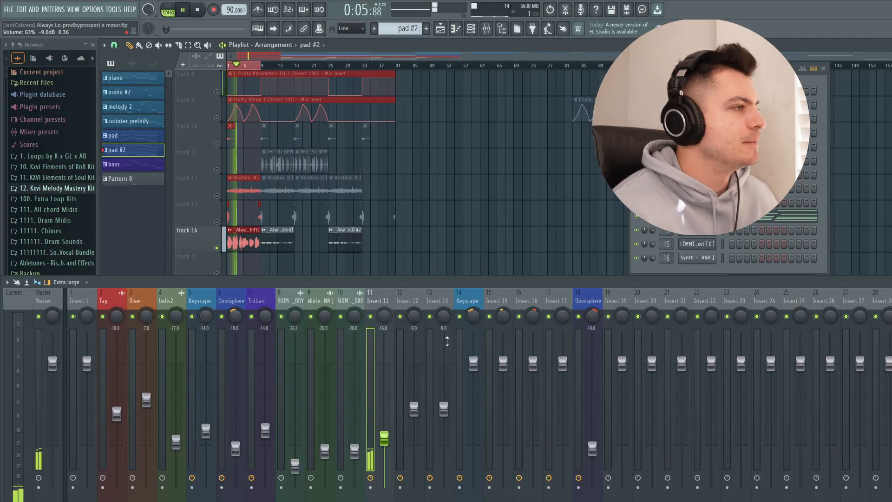
{"action": "left_click", "coordinate": [889, 353]}
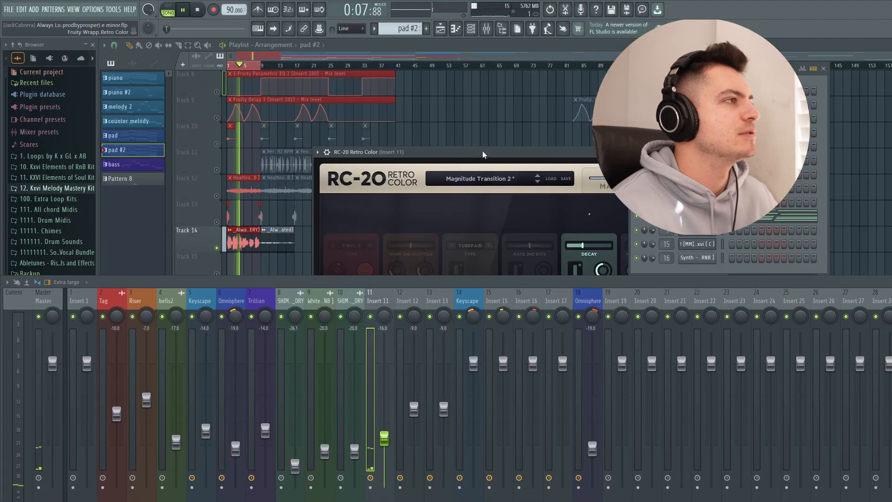
{"action": "left_click_drag", "start_coordinate": [483, 155], "coordinate": [404, 49]}
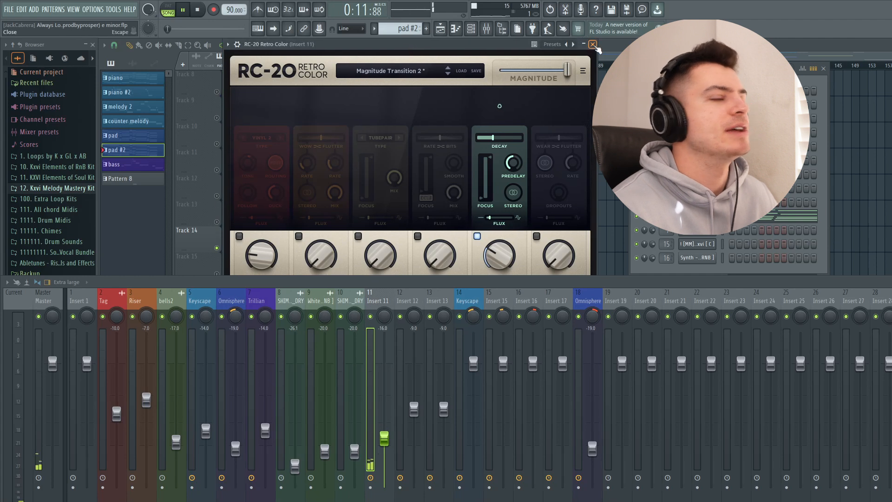
{"action": "left_click", "coordinate": [593, 44]}
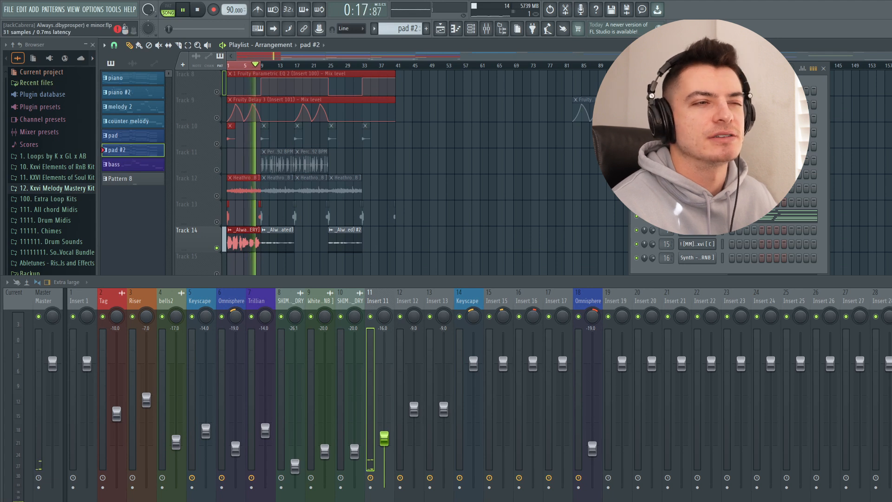
- Try Decimort 2's resampler frequency at 44100 Hz and 2225 Hz on Insert 11, undoing each change and closing the plugin
{"action": "left_click_drag", "start_coordinate": [495, 152], "coordinate": [384, 77]}
{"action": "left_click_drag", "start_coordinate": [312, 194], "coordinate": [311, 138]}
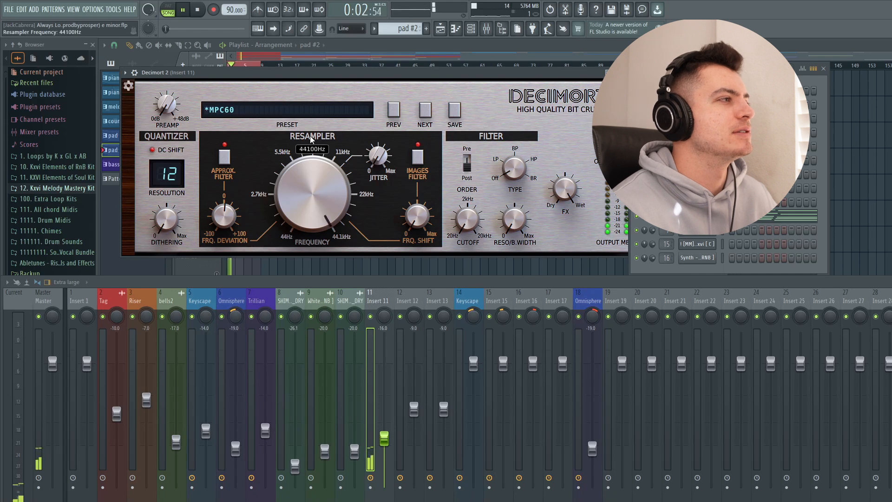
{"action": "key", "text": "ctrl+z"}
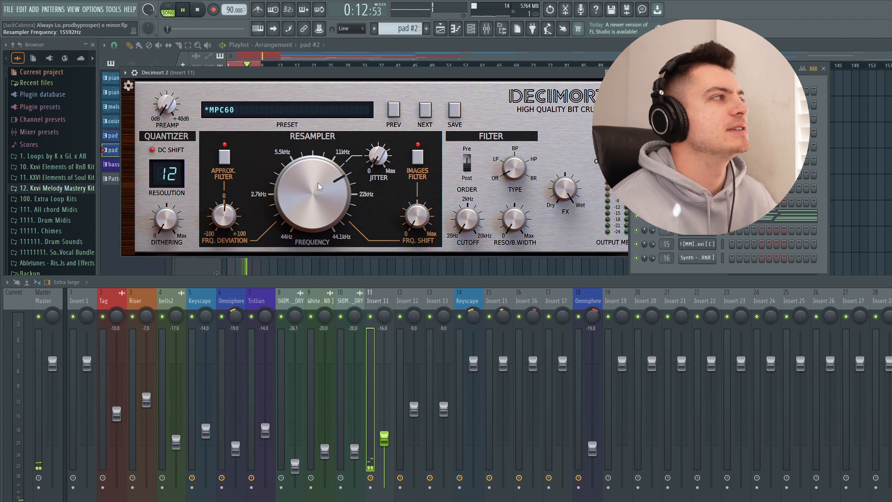
{"action": "mouse_move", "coordinate": [321, 203]}
{"action": "left_mouse_down"}
{"action": "mouse_move", "coordinate": [302, 153]}
{"action": "mouse_move", "coordinate": [312, 190]}
{"action": "left_mouse_up"}
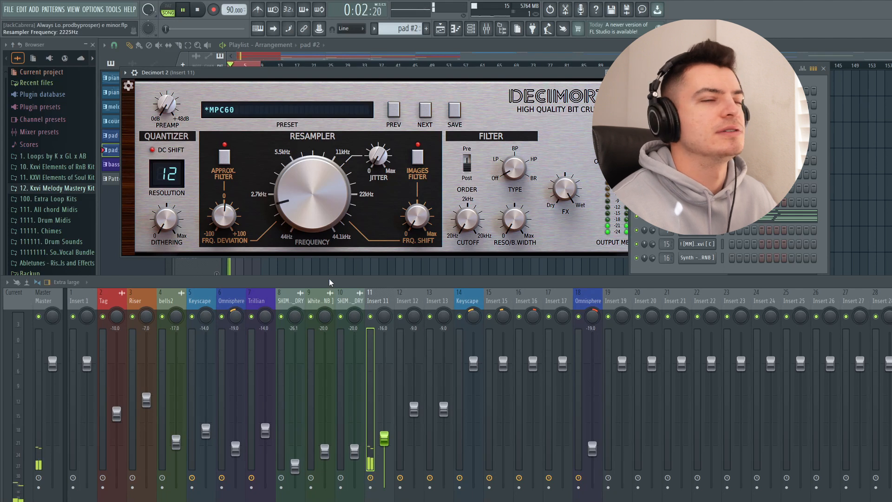
{"action": "key", "text": "ctrl+z"}
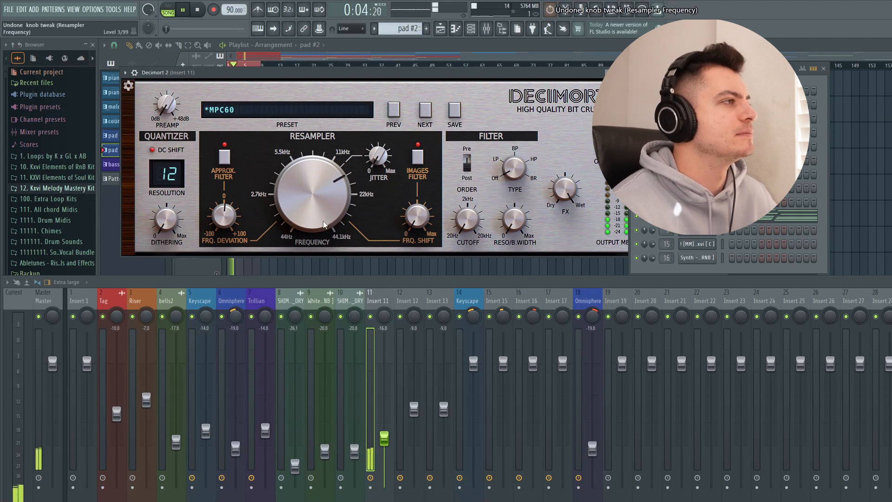
{"action": "left_click_drag", "start_coordinate": [595, 72], "coordinate": [526, 80]}
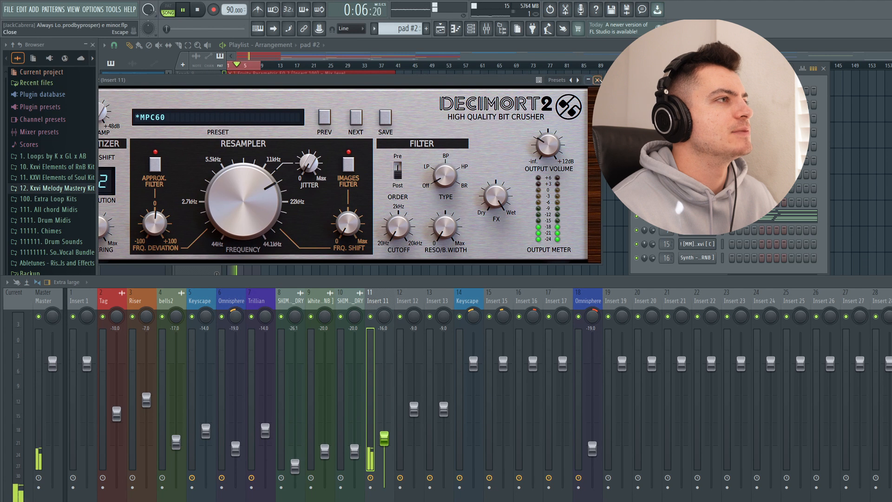
{"action": "left_click", "coordinate": [596, 81]}
- Examine the ValhallaVintageVerb settings on Insert 11, closing the plugin
{"action": "left_click", "coordinate": [890, 353]}
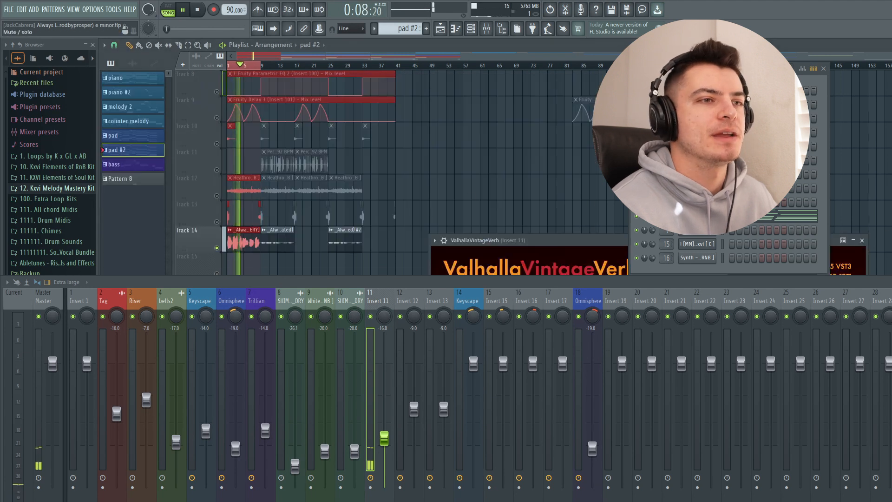
{"action": "left_click_drag", "start_coordinate": [526, 244], "coordinate": [230, 62]}
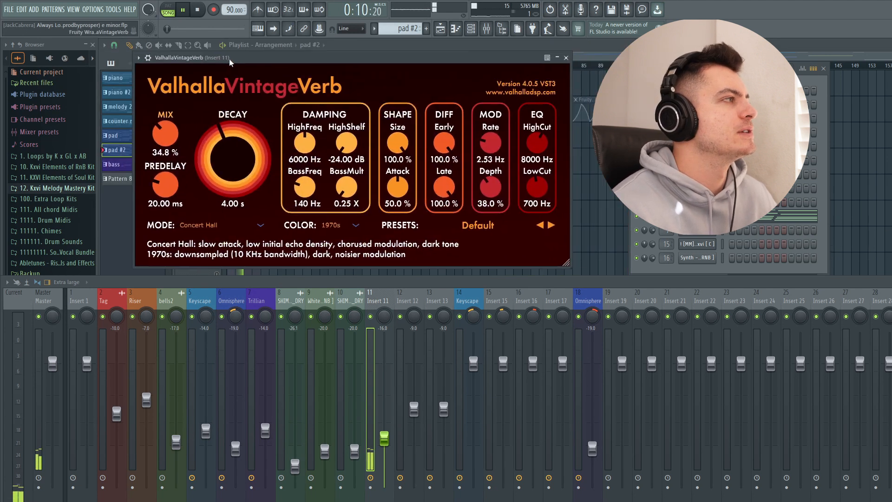
{"action": "left_click", "coordinate": [566, 58]}
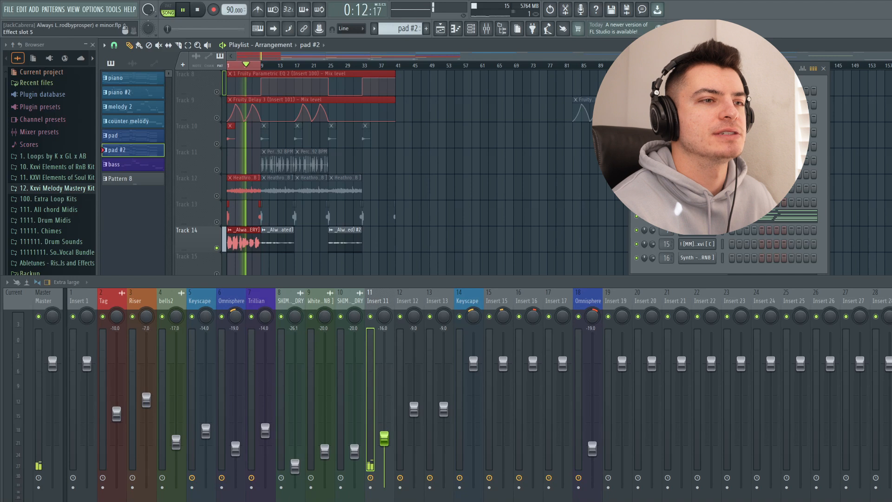
- Shrink the mixer to give the playlist more room and examine the H-Delay settings on Insert 11, closing the plugin
{"action": "left_click_drag", "start_coordinate": [481, 275], "coordinate": [465, 338]}
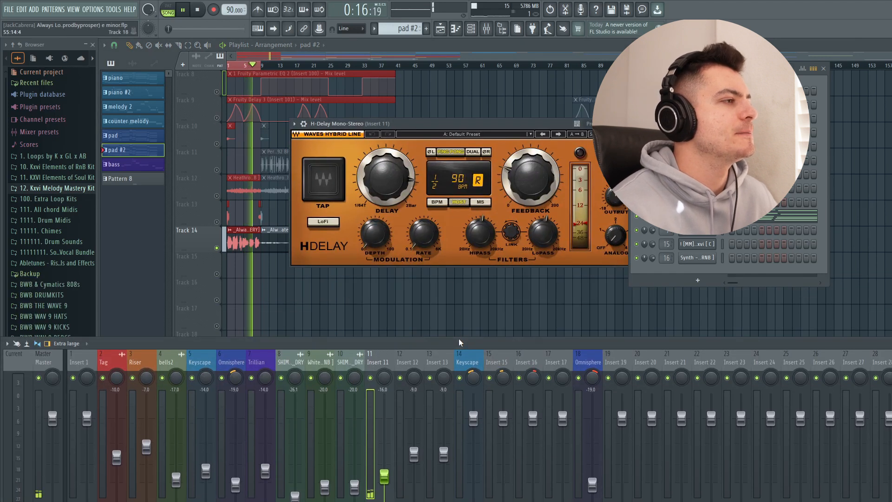
{"action": "left_click_drag", "start_coordinate": [459, 342], "coordinate": [458, 316]}
{"action": "left_click_drag", "start_coordinate": [455, 123], "coordinate": [389, 118]}
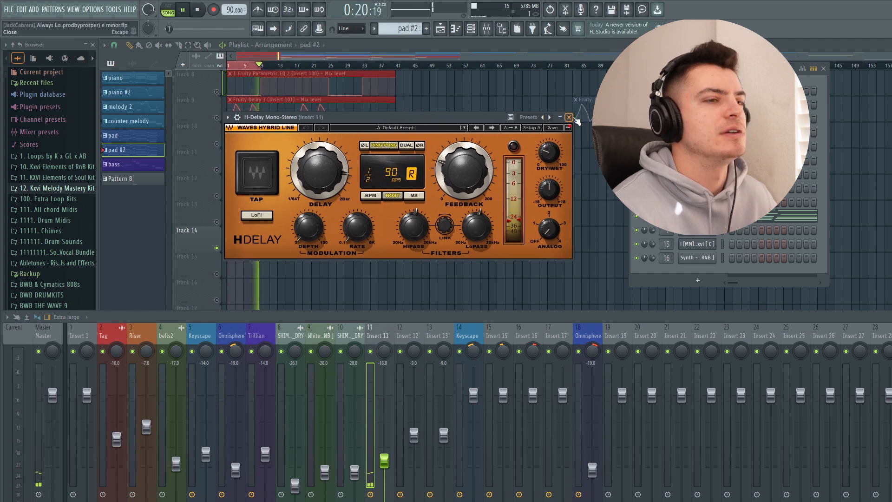
{"action": "left_click", "coordinate": [568, 117]}
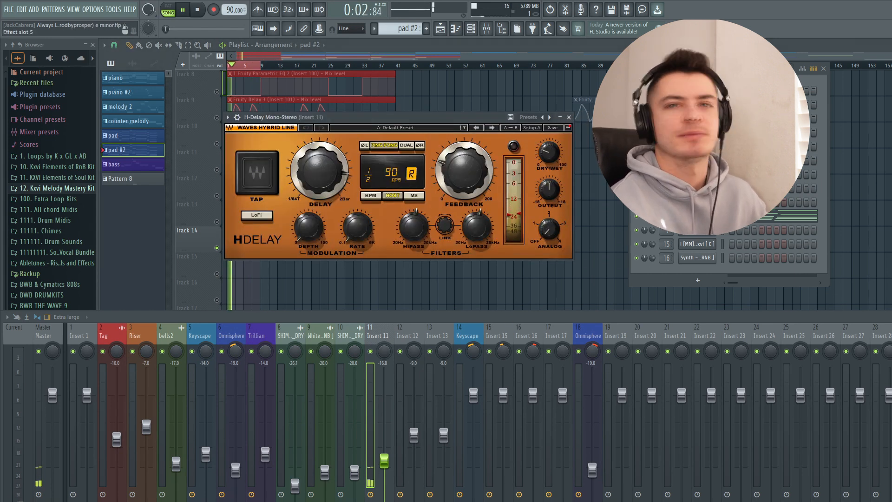
{"action": "left_click", "coordinate": [569, 117]}
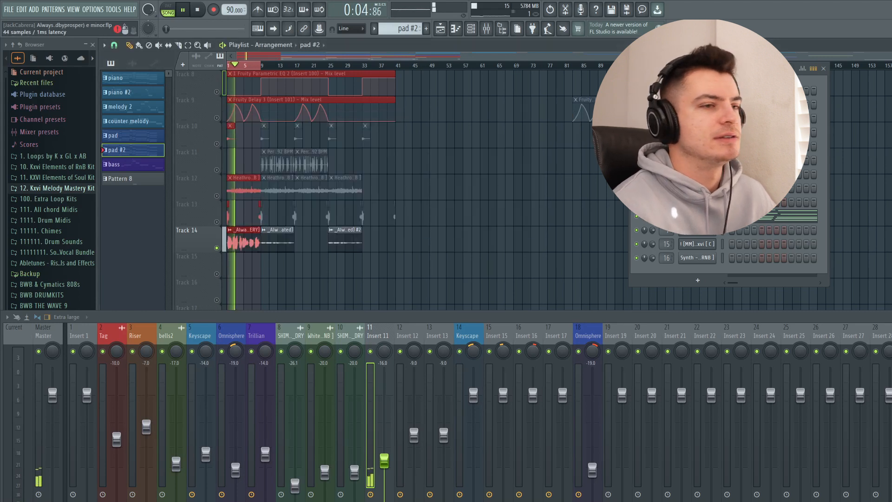
- Examine the Fruity Parametric EQ 2 curve on Insert 11, closing the plugin and stopping playback
{"action": "left_click_drag", "start_coordinate": [465, 273], "coordinate": [410, 84]}
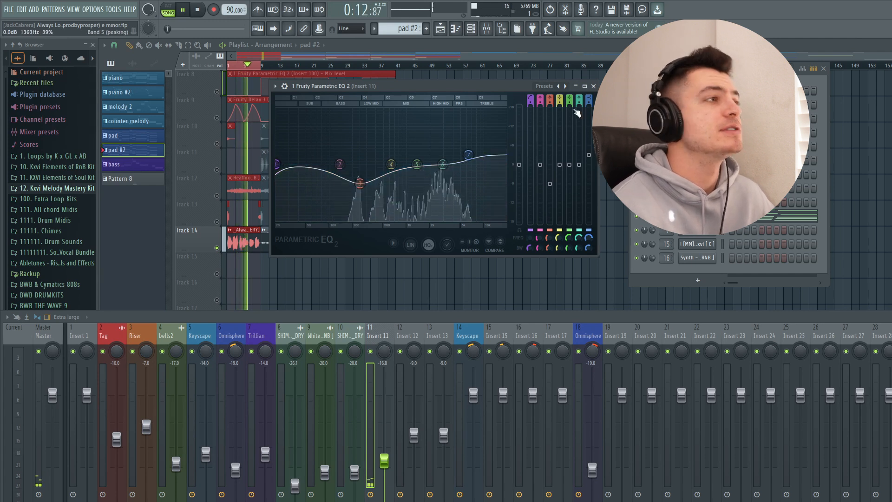
{"action": "left_click", "coordinate": [593, 87]}
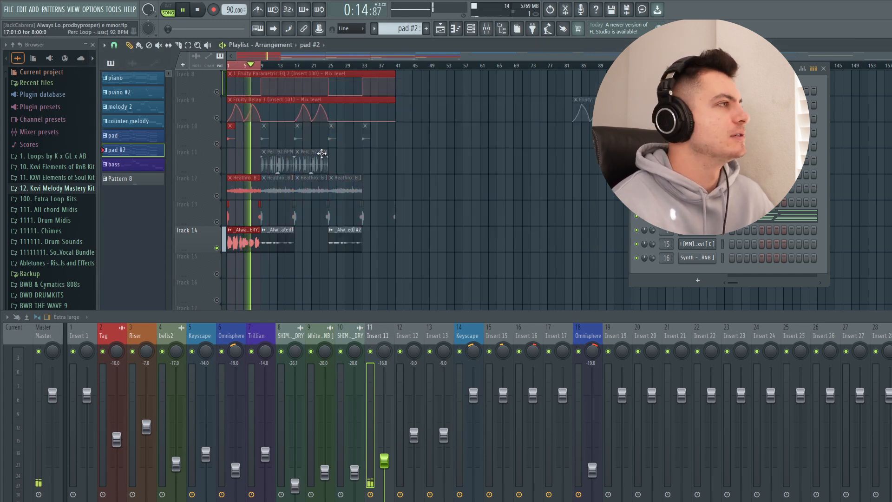
{"action": "key", "text": "space"}
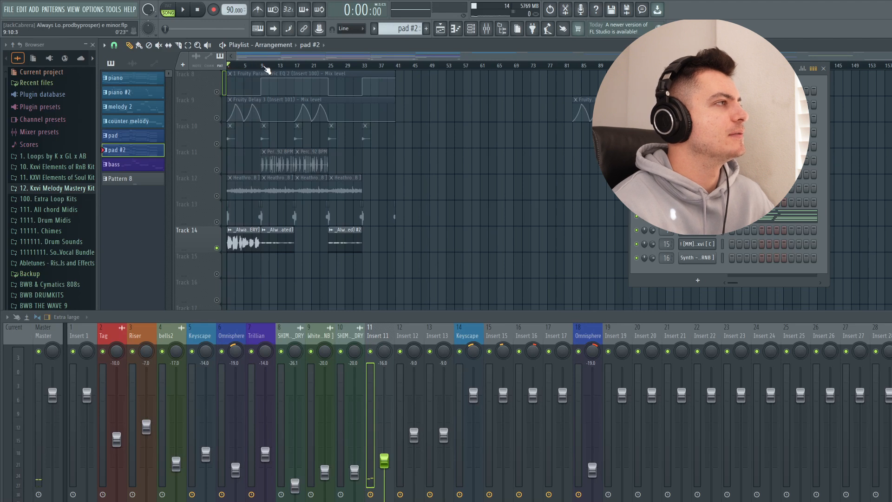
- Set the playlist's playback loop over bars 9 to 17, covering the second Track 14 audio clip
{"action": "left_click_drag", "start_coordinate": [263, 67], "coordinate": [299, 68]}
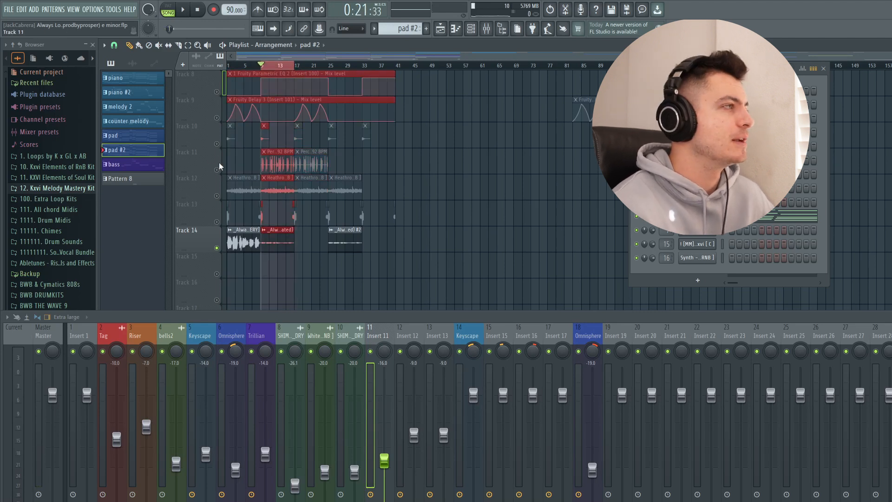
- Select Insert 12 and examine its Decimort 2 settings while the looped section plays, closing the plugin
{"action": "left_click", "coordinate": [404, 338]}
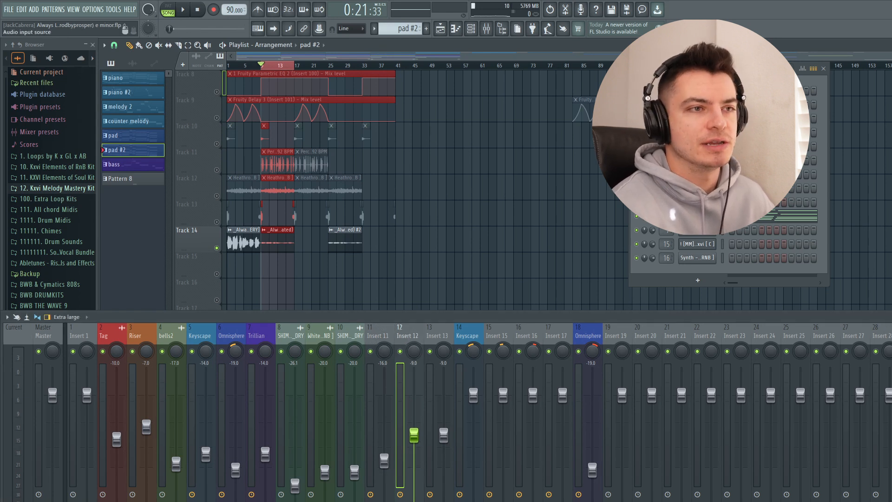
{"action": "left_click_drag", "start_coordinate": [427, 155], "coordinate": [354, 102]}
{"action": "key", "text": "space"}
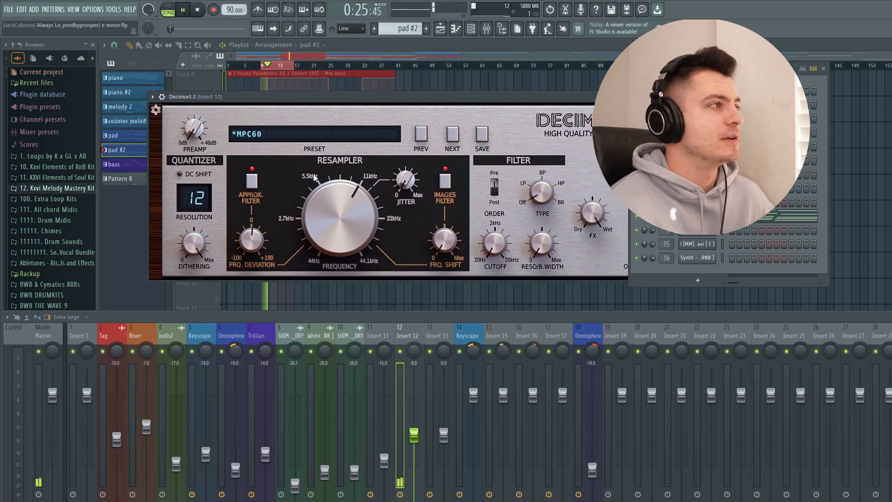
{"action": "left_click_drag", "start_coordinate": [379, 97], "coordinate": [362, 109]}
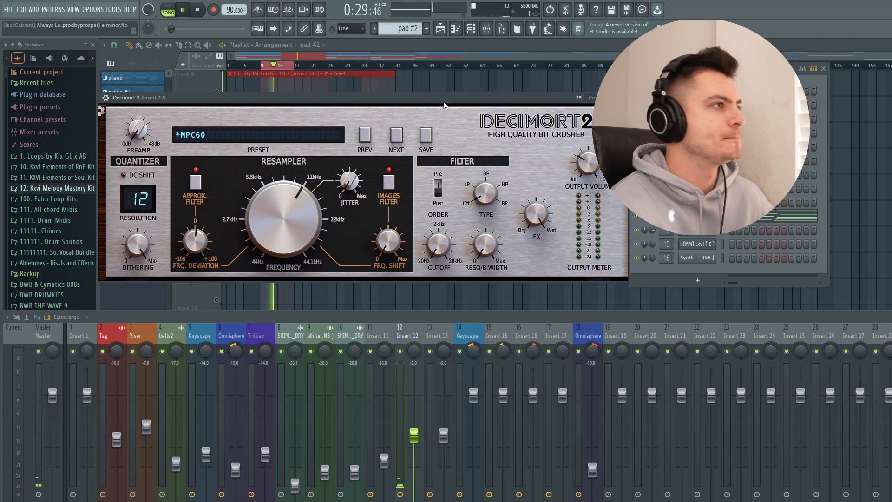
{"action": "left_click_drag", "start_coordinate": [443, 103], "coordinate": [354, 100]}
{"action": "left_click", "coordinate": [549, 97]}
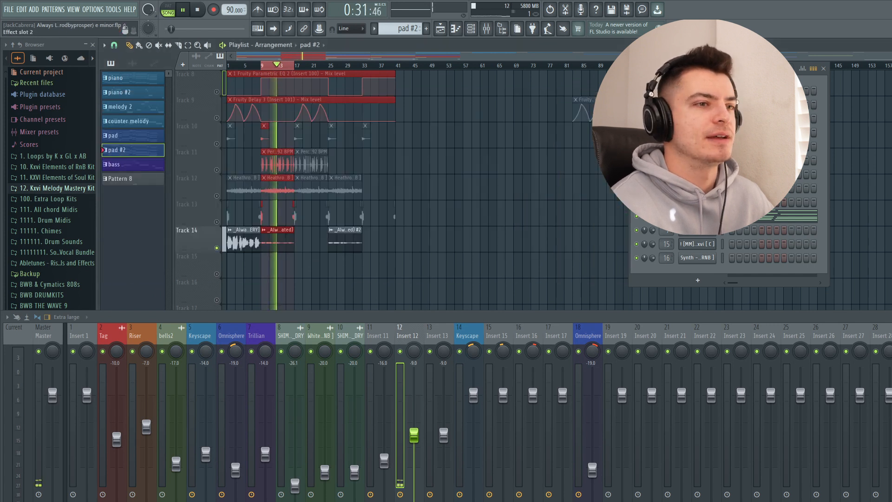
- Examine the plugin in effect slot 2 and the Fruity Parametric EQ 2 curve on Insert 12, closing both
{"action": "left_click", "coordinate": [890, 367]}
{"action": "left_click_drag", "start_coordinate": [370, 182], "coordinate": [240, 81]}
{"action": "left_click", "coordinate": [561, 75]}
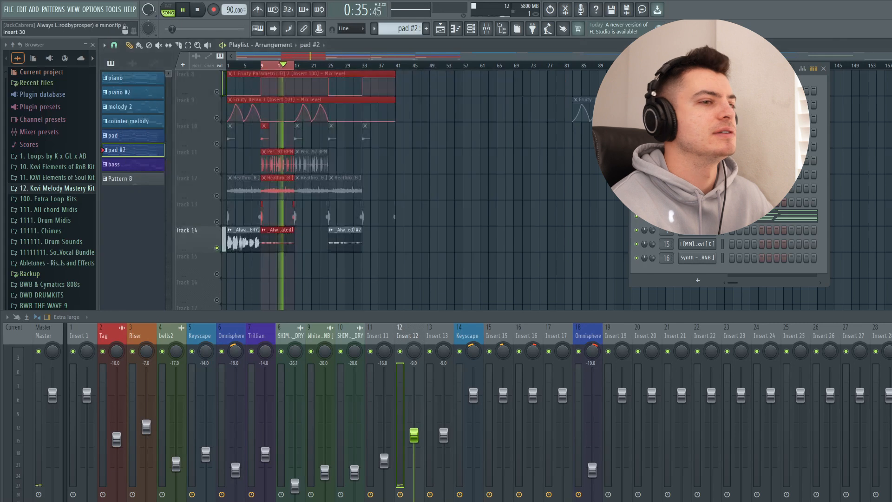
{"action": "left_click", "coordinate": [890, 354]}
{"action": "left_click_drag", "start_coordinate": [361, 186], "coordinate": [350, 109]}
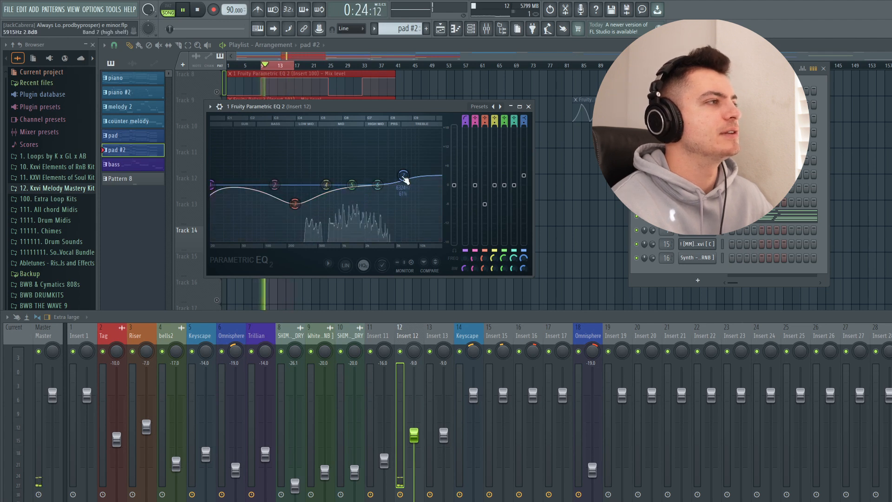
{"action": "left_click", "coordinate": [529, 107]}
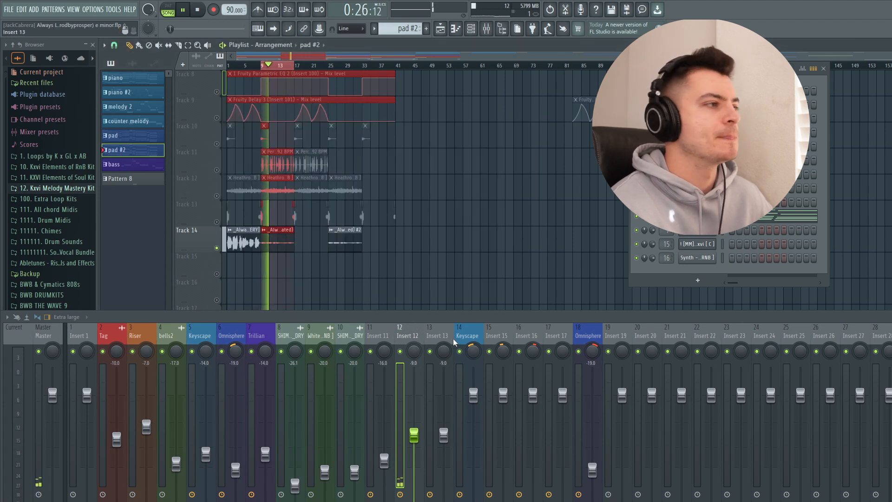
- Move the playlist's playback loop to bars 25 to 33 over the third Track 14 clip, select Insert 13 and start playback
{"action": "key", "text": "space"}
{"action": "left_click_drag", "start_coordinate": [329, 66], "coordinate": [366, 68]}
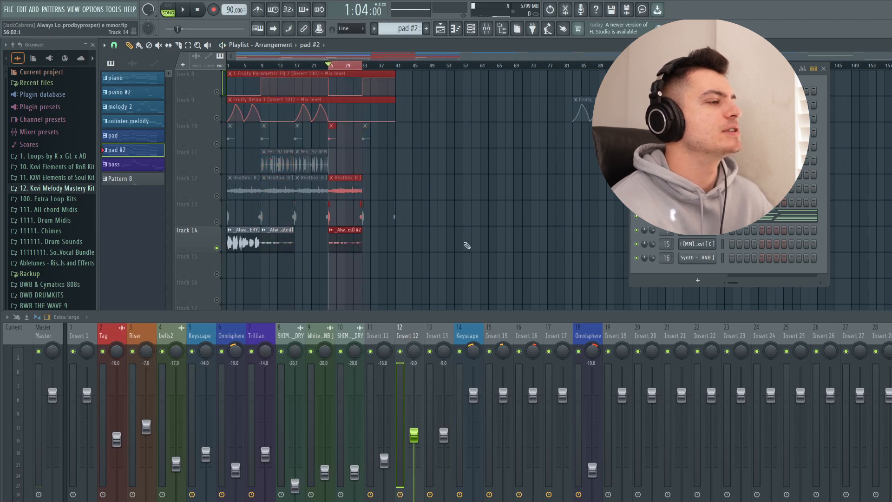
{"action": "left_click", "coordinate": [440, 340]}
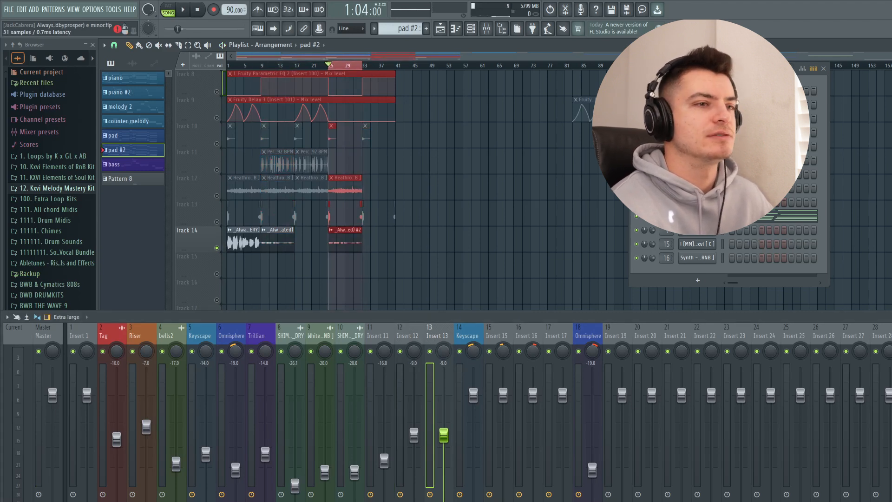
{"action": "key", "text": "space"}
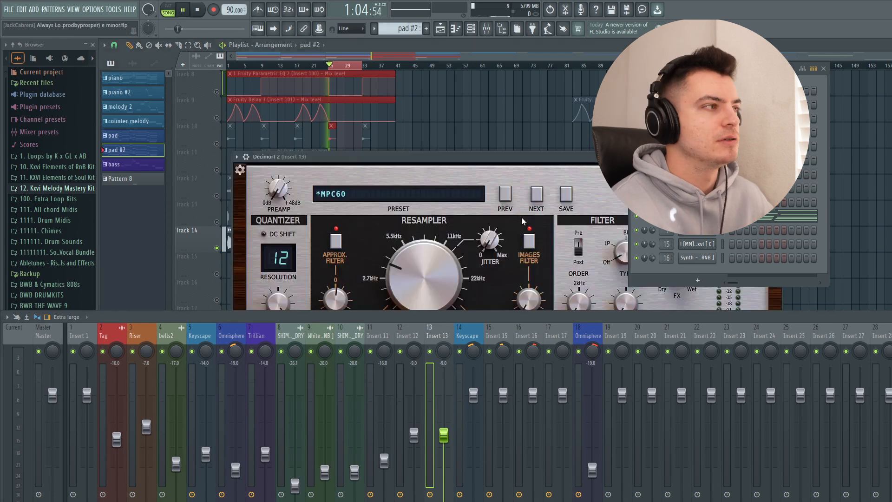
- Set Insert 13's volume to 0.0 dB and examine its Decimort 2 settings, including the resampler frequency, closing the plugin
{"action": "left_click_drag", "start_coordinate": [452, 163], "coordinate": [383, 100]}
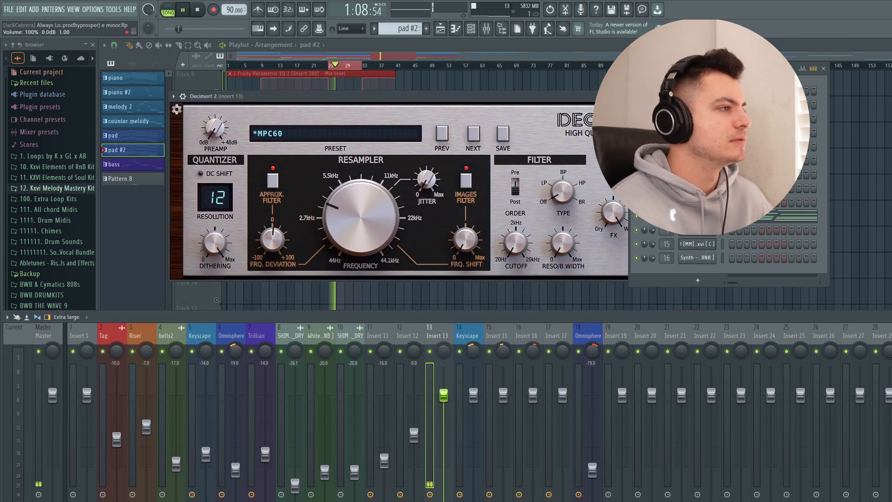
{"action": "left_click_drag", "start_coordinate": [320, 97], "coordinate": [277, 91]}
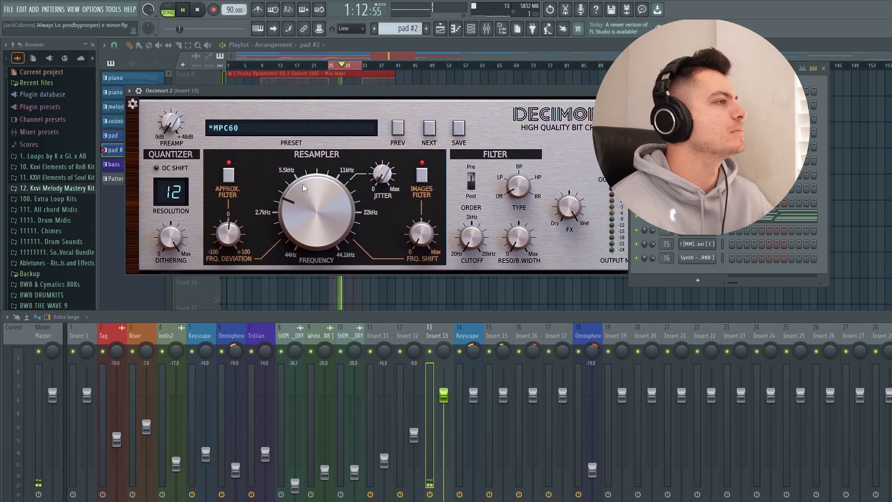
{"action": "mouse_move", "coordinate": [247, 96]}
{"action": "left_mouse_down"}
{"action": "mouse_move", "coordinate": [227, 100]}
{"action": "mouse_move", "coordinate": [239, 97]}
{"action": "left_mouse_up"}
{"action": "mouse_move", "coordinate": [288, 209]}
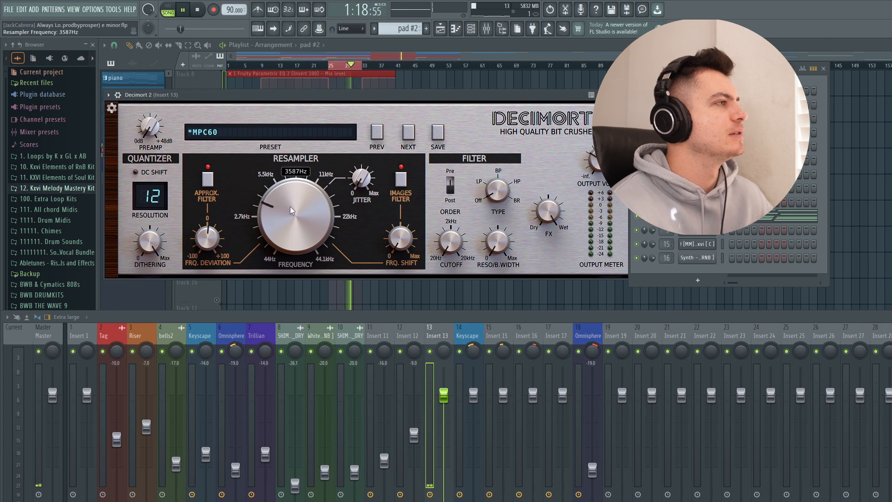
{"action": "left_click_drag", "start_coordinate": [591, 96], "coordinate": [516, 94]}
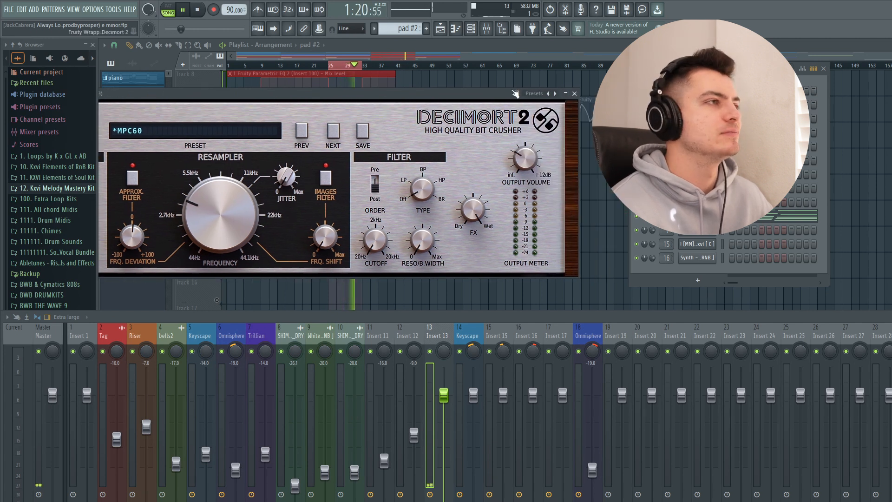
{"action": "left_click", "coordinate": [576, 93]}
- Examine the ValhallaVintageVerb and H-Delay settings on Insert 13, closing each plugin
{"action": "left_click", "coordinate": [891, 372]}
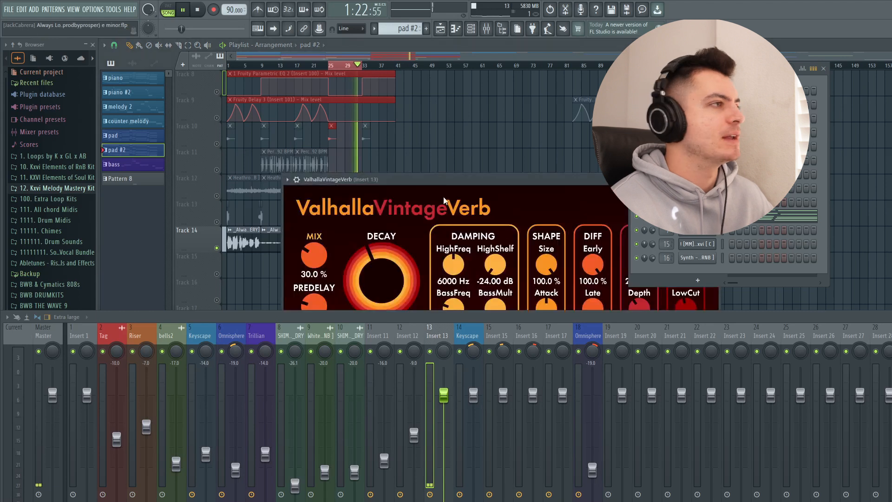
{"action": "left_click_drag", "start_coordinate": [431, 184], "coordinate": [290, 80]}
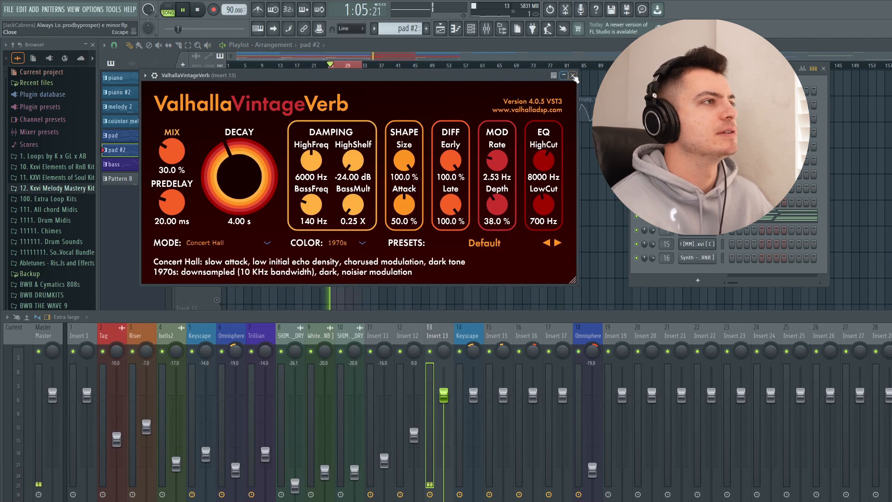
{"action": "left_click", "coordinate": [573, 76]}
{"action": "left_click", "coordinate": [891, 386]}
{"action": "left_click_drag", "start_coordinate": [412, 159], "coordinate": [296, 112]}
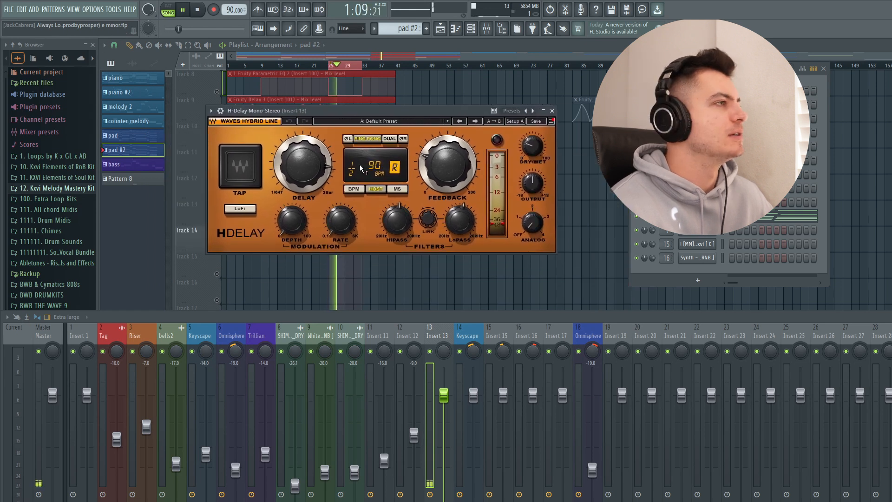
{"action": "left_click", "coordinate": [552, 111]}
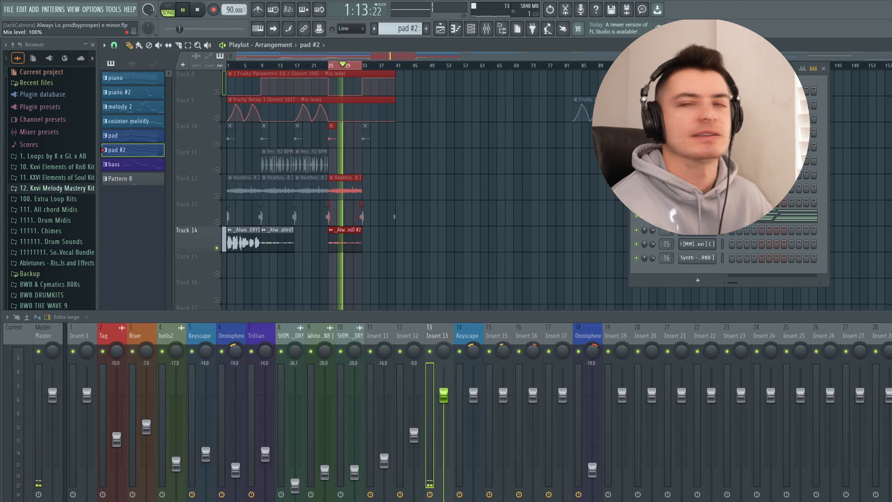
- Shrink the mixer and examine the whole ShaperBox 3 volume curve on Insert 13
{"action": "left_click", "coordinate": [891, 373]}
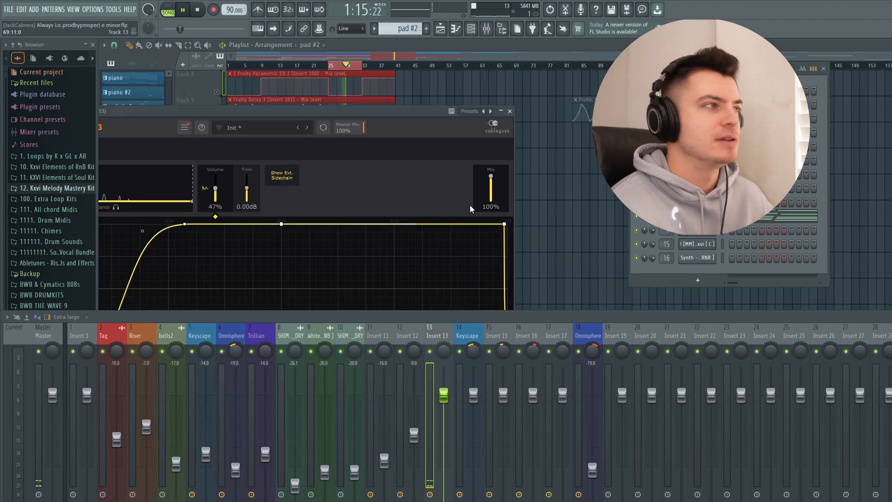
{"action": "left_click_drag", "start_coordinate": [268, 109], "coordinate": [348, 44]}
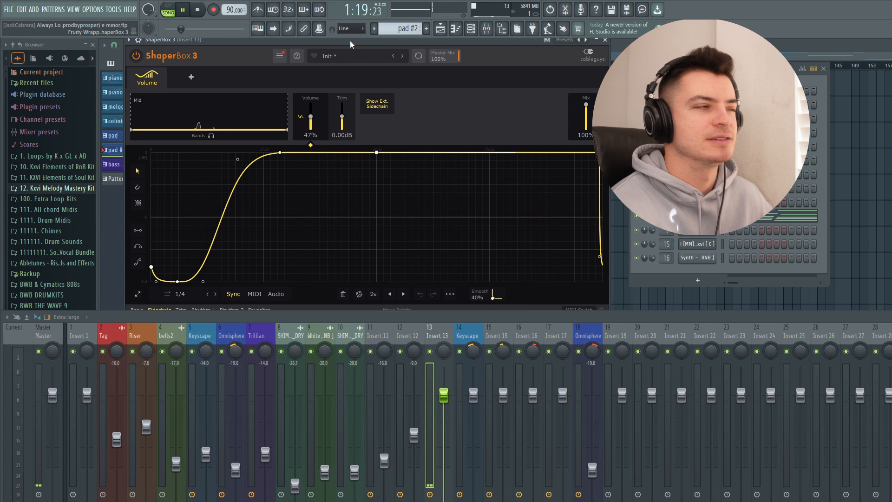
{"action": "left_click_drag", "start_coordinate": [420, 311], "coordinate": [420, 333]}
{"action": "left_click_drag", "start_coordinate": [233, 41], "coordinate": [216, 37]}
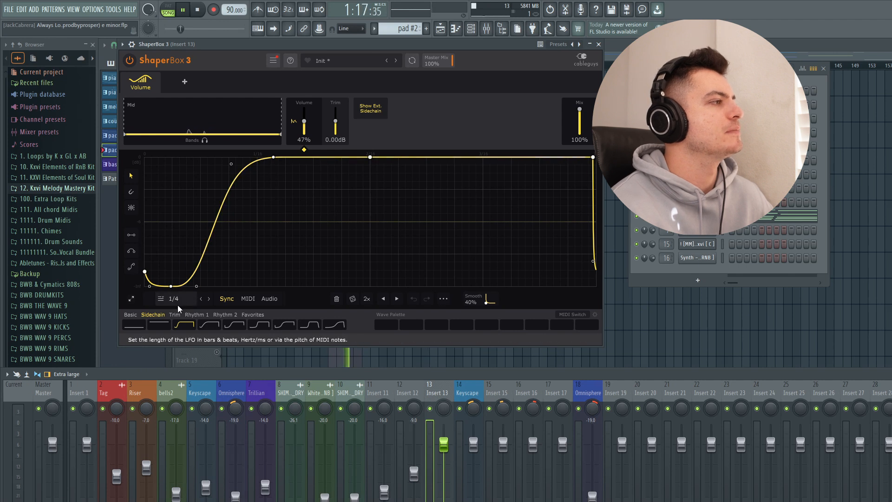
- Preview the fourth Sidechain shape in ShaperBox 3, return to the third one, and close the plugin
{"action": "left_click", "coordinate": [209, 326]}
{"action": "left_click", "coordinate": [188, 326]}
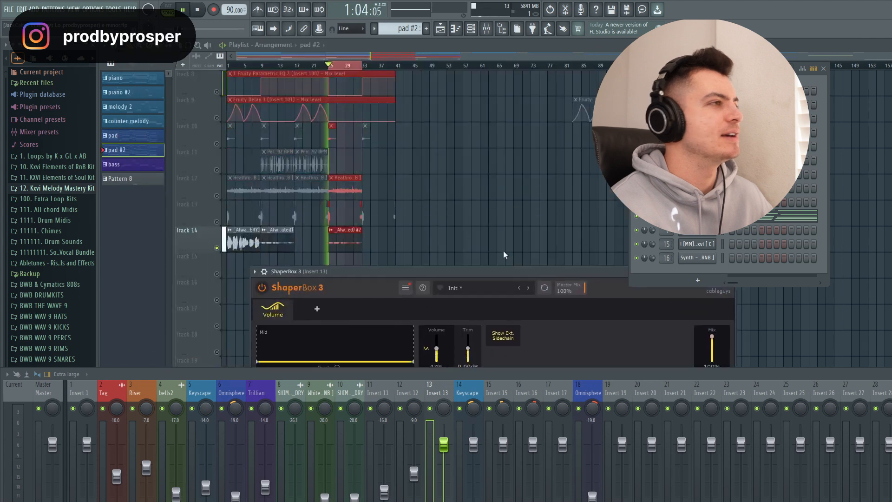
{"action": "left_click_drag", "start_coordinate": [453, 279], "coordinate": [411, 42]}
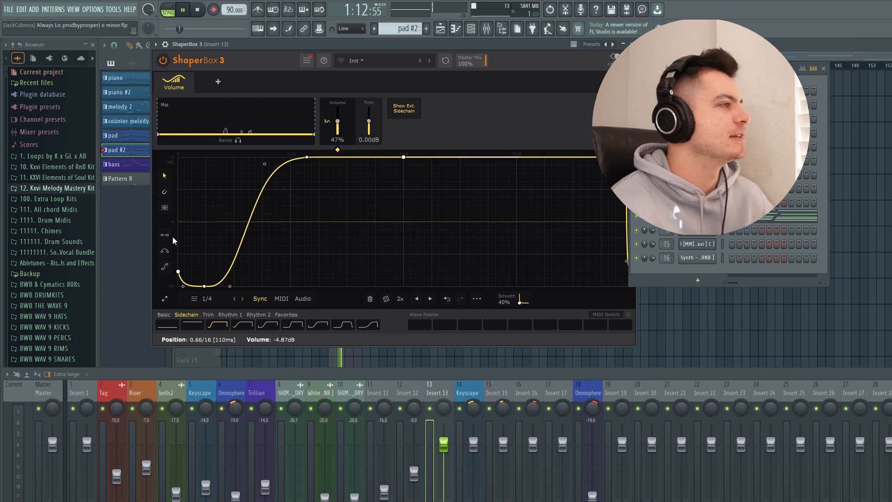
{"action": "left_click_drag", "start_coordinate": [423, 46], "coordinate": [406, 55]}
{"action": "left_click", "coordinate": [614, 52]}
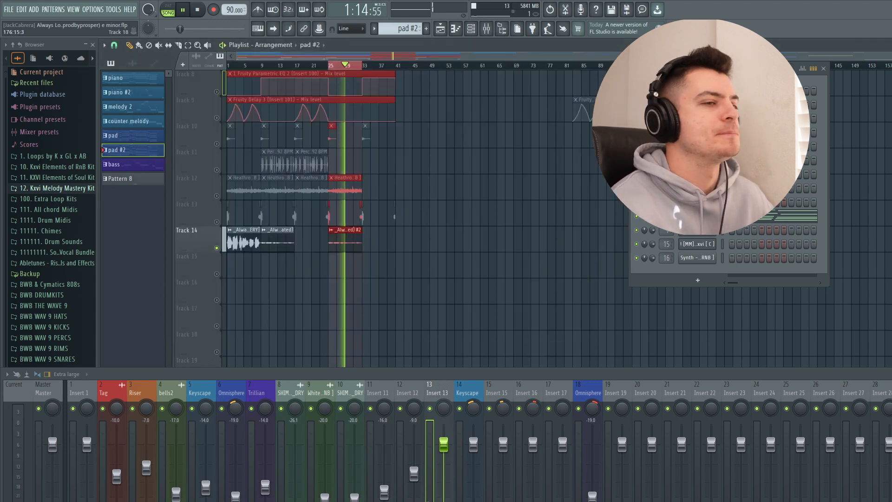
- Examine the Fruity Parametric EQ 2 curve on Insert 13 during playback, closing the plugin and stopping playback
{"action": "key", "text": "space"}
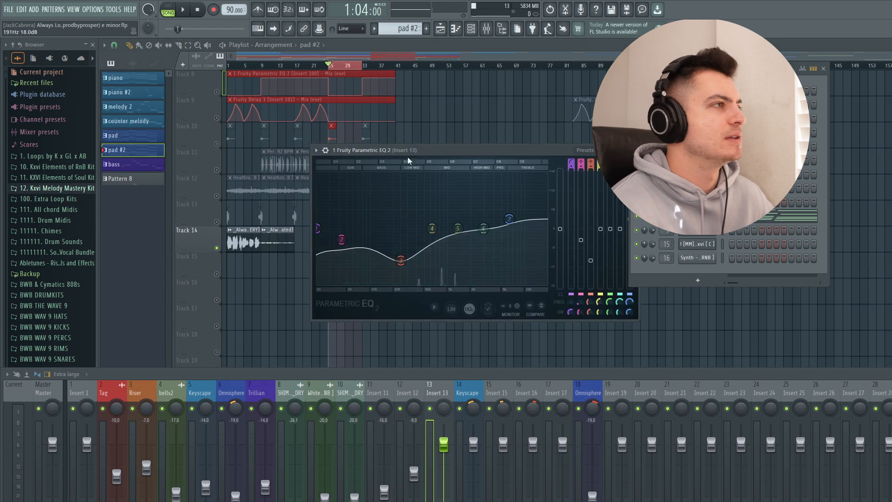
{"action": "left_click_drag", "start_coordinate": [411, 150], "coordinate": [361, 126]}
{"action": "key", "text": "space"}
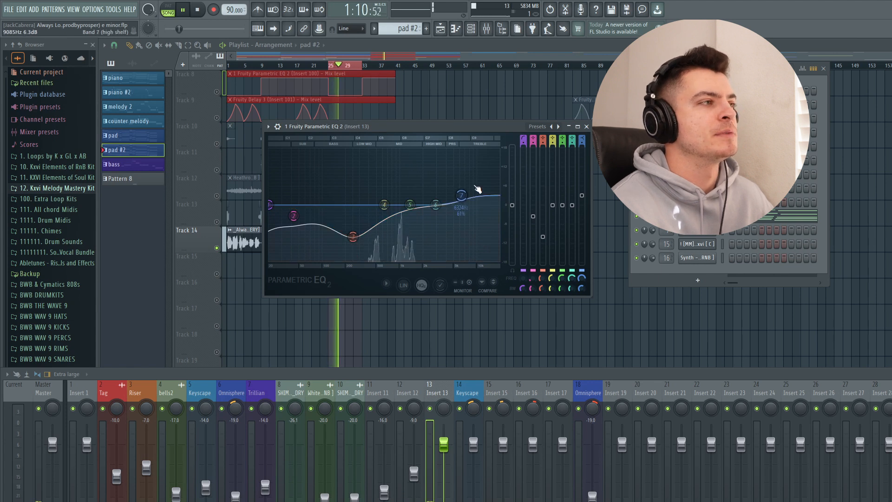
{"action": "left_click", "coordinate": [586, 127]}
{"action": "key", "text": "space"}
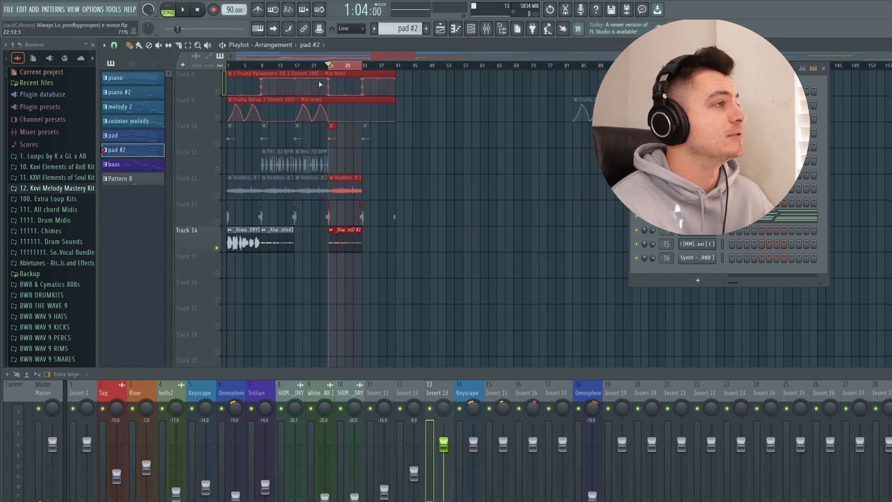
- Solo Track 1 and release the solo so that all playlist tracks are enabled
{"action": "scroll", "coordinate": [488, 195], "scroll_direction": "up", "scroll_amount": 5}
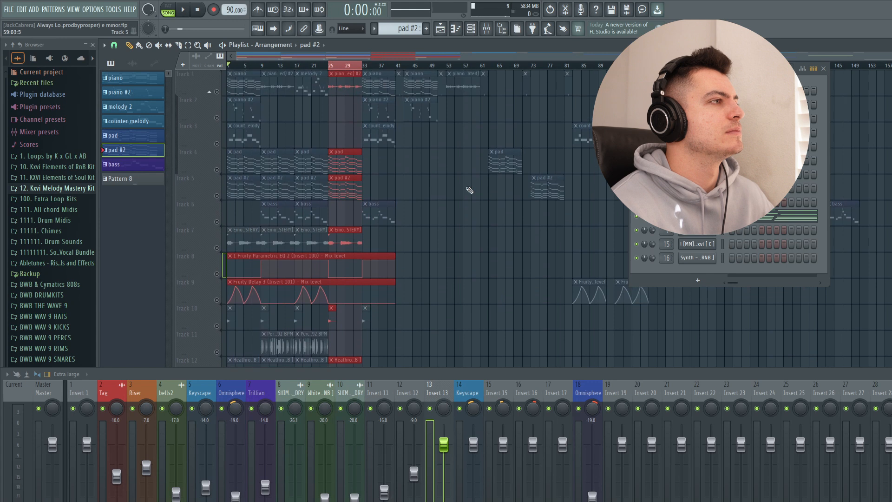
{"action": "right_click", "coordinate": [217, 92]}
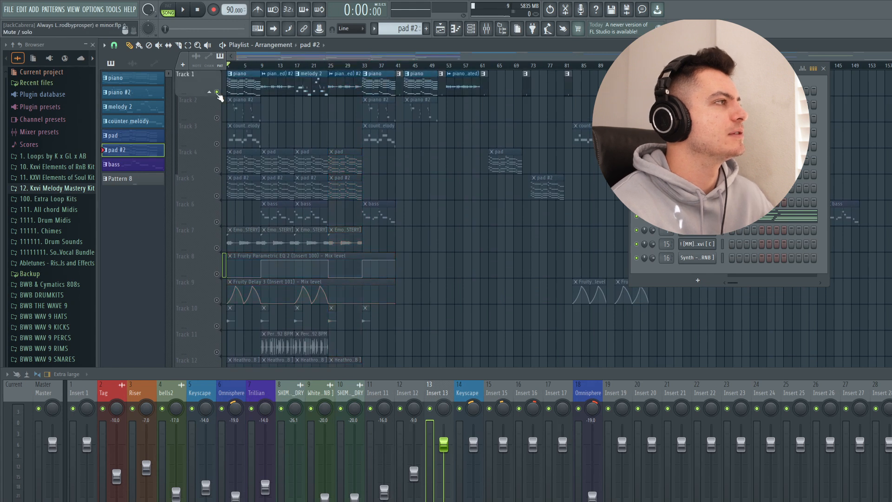
{"action": "right_click", "coordinate": [217, 92]}
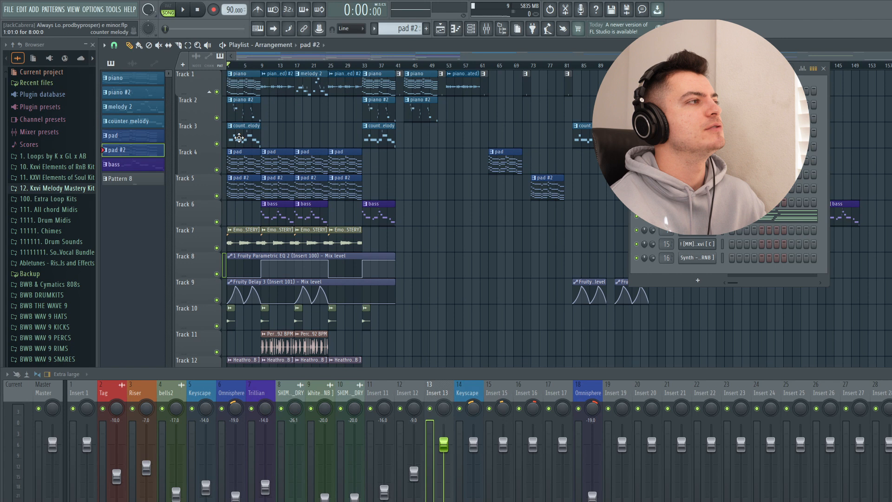
- Solo Track 7 in the playlist and switch the picker to audio clips
{"action": "scroll", "coordinate": [241, 166], "scroll_direction": "down", "scroll_amount": 2}
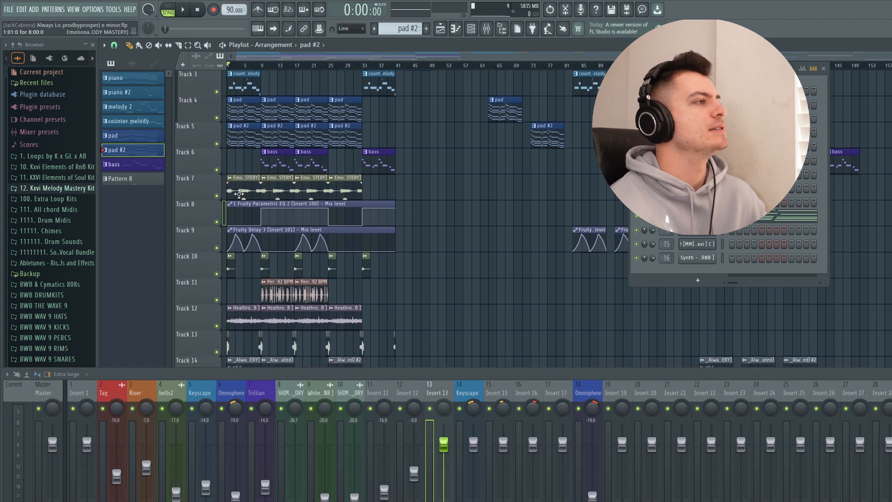
{"action": "right_click", "coordinate": [217, 196]}
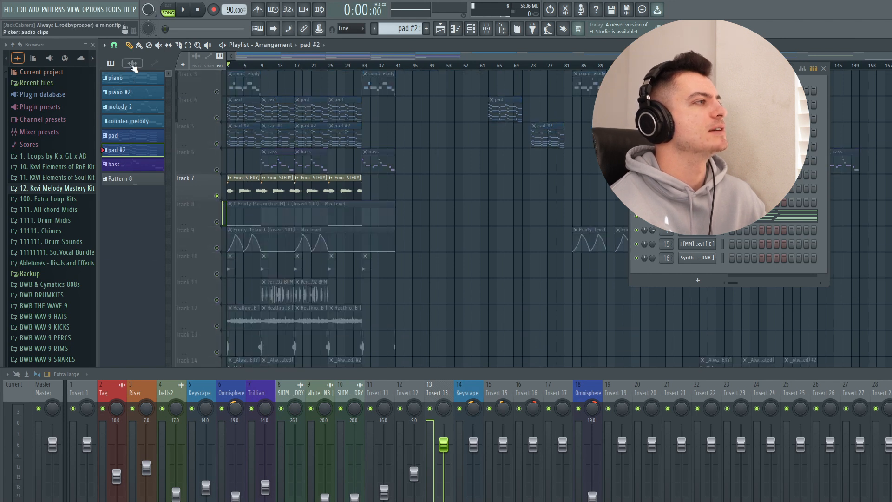
{"action": "left_click", "coordinate": [132, 63]}
- Solo Track 14 in the playlist, and switch the solo to Track 8
{"action": "scroll", "coordinate": [226, 227], "scroll_direction": "down", "scroll_amount": 4}
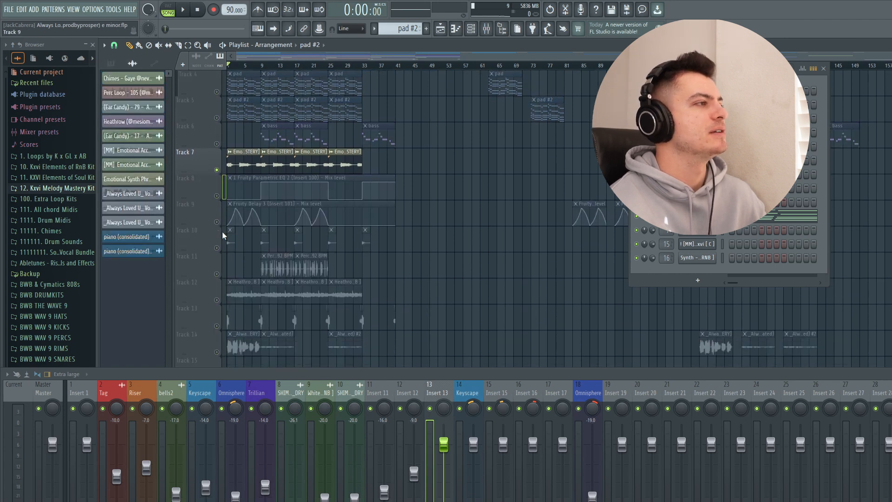
{"action": "right_click", "coordinate": [218, 274]}
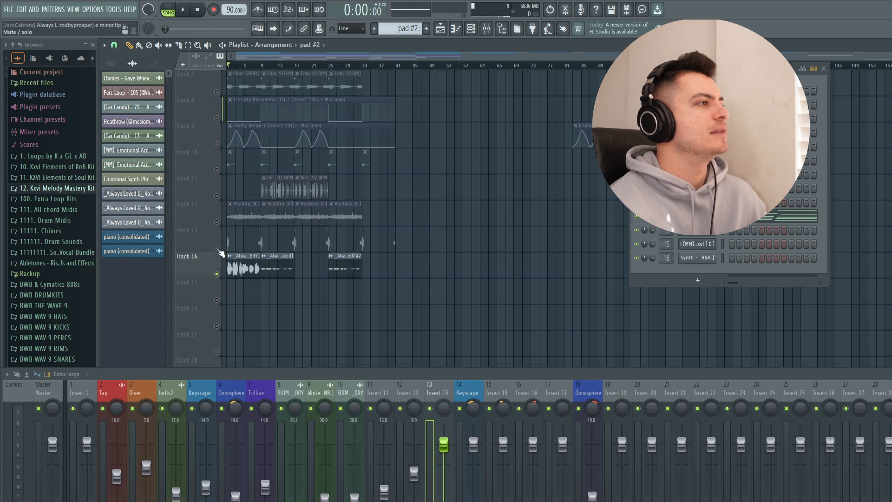
{"action": "scroll", "coordinate": [220, 253], "scroll_direction": "up", "scroll_amount": 4}
{"action": "right_click", "coordinate": [219, 223]}
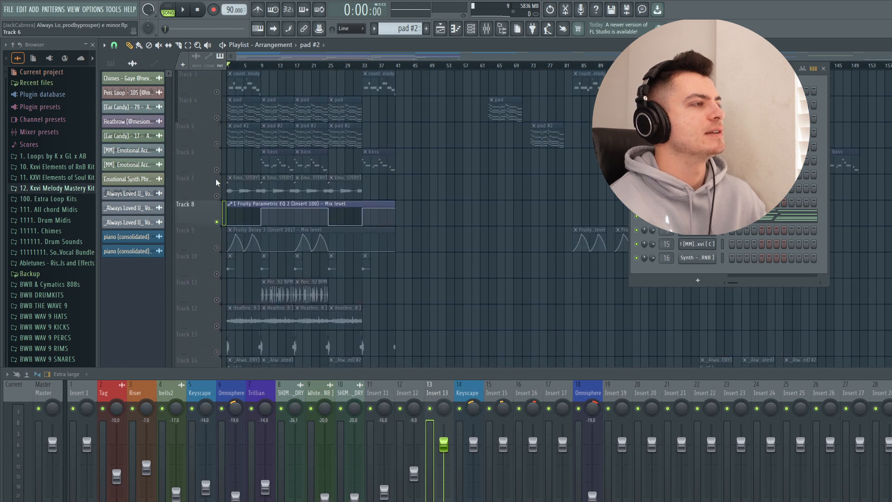
- Examine the Fruity Parametric EQ 2 curve on the low cut bus, close the plugin and put the mixer back below the playlist
{"action": "left_click", "coordinate": [889, 436]}
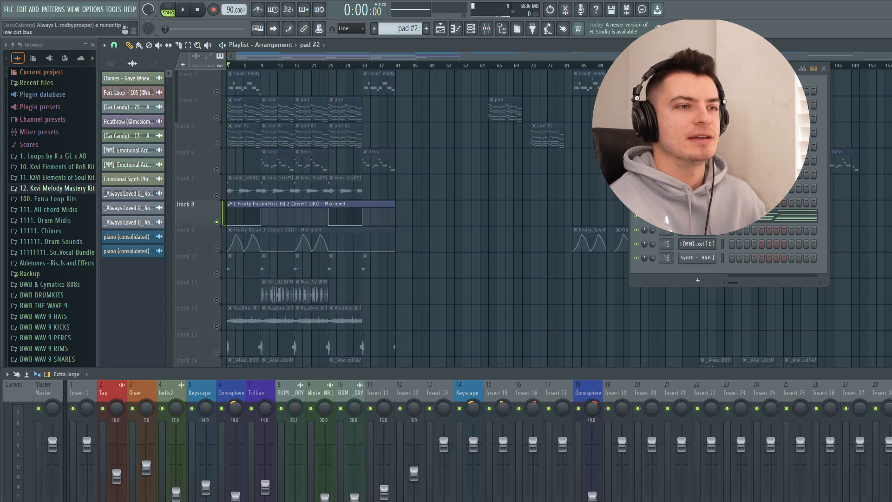
{"action": "left_click_drag", "start_coordinate": [891, 377], "coordinate": [483, 296]}
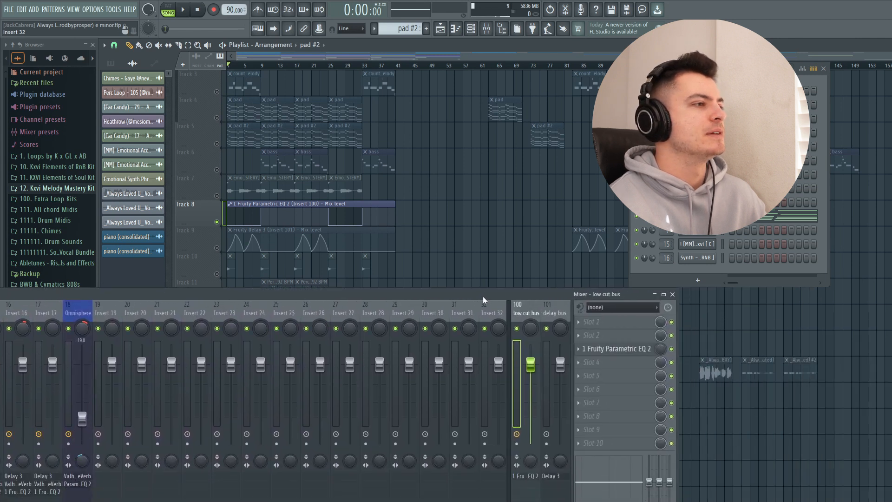
{"action": "left_click", "coordinate": [634, 351]}
{"action": "left_click_drag", "start_coordinate": [580, 156], "coordinate": [566, 68]}
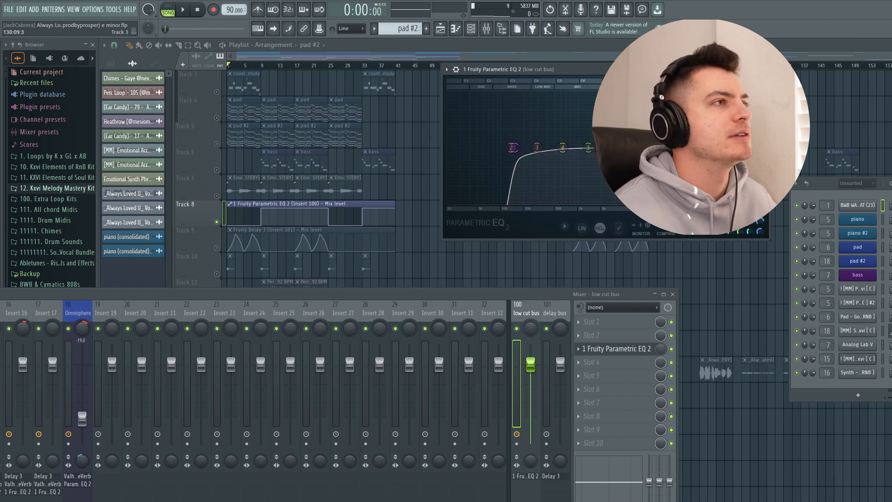
{"action": "left_click", "coordinate": [766, 69]}
{"action": "left_click_drag", "start_coordinate": [395, 294], "coordinate": [453, 369]}
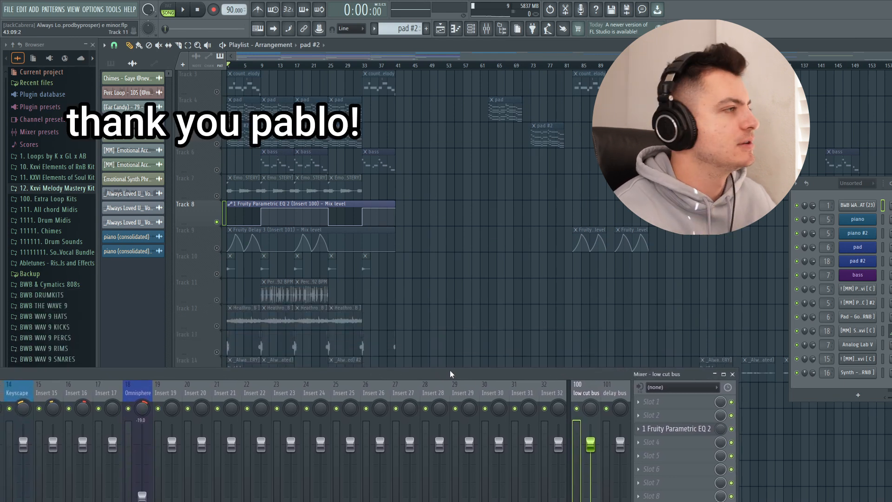
- Solo Track 9 with the Fruity Delay 3 automation and select the delay bus in the mixer
{"action": "left_click", "coordinate": [221, 250]}
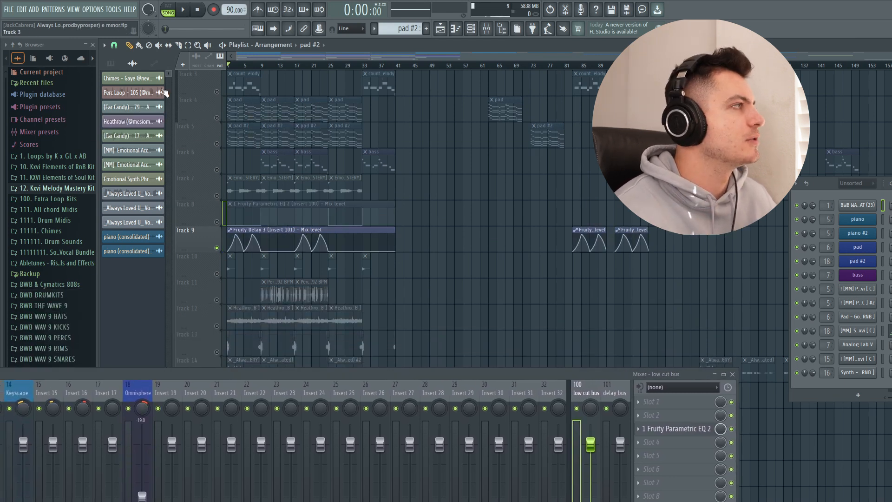
{"action": "left_click", "coordinate": [115, 47]}
{"action": "left_click", "coordinate": [126, 67]}
{"action": "left_click", "coordinate": [614, 398]}
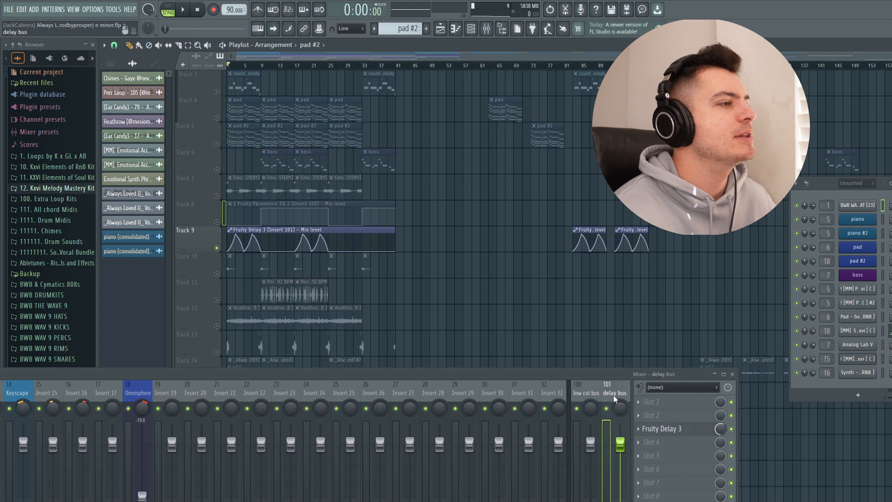
- Solo Tracks 3 and 9 together and examine the delay bus's Fruity Delay 3 settings during playback, closing the plugin
{"action": "left_click", "coordinate": [225, 84]}
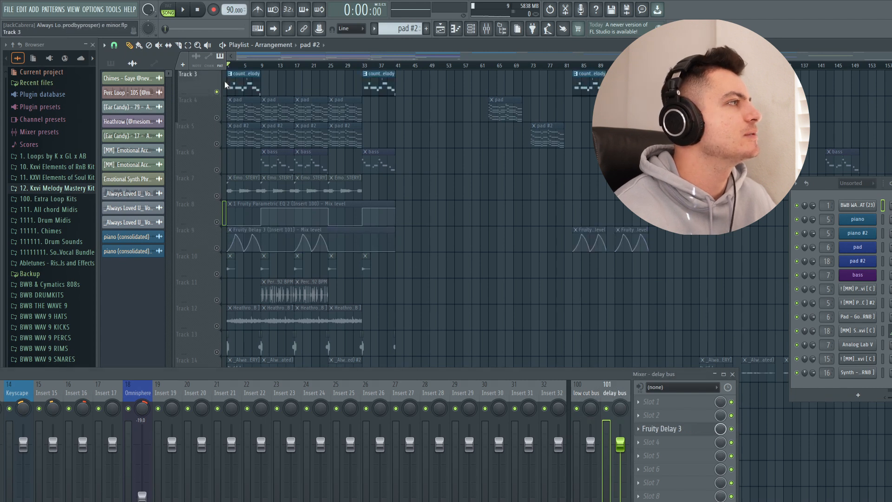
{"action": "left_click", "coordinate": [225, 239]}
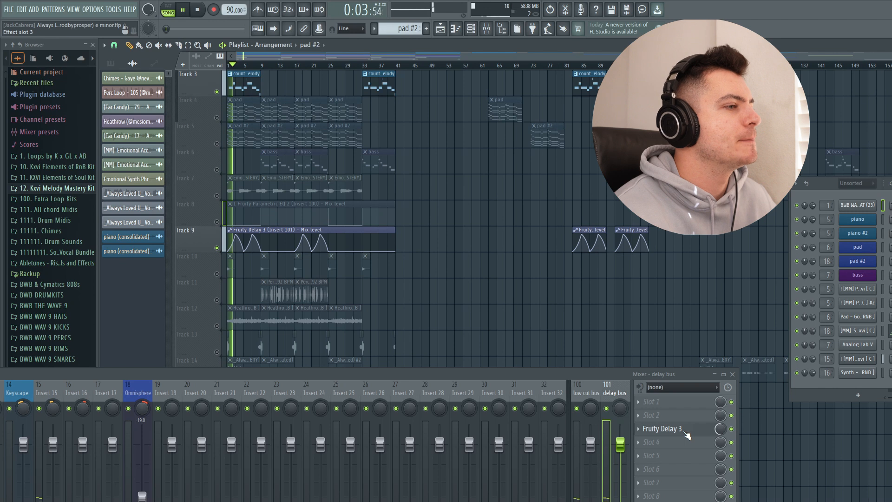
{"action": "left_click_drag", "start_coordinate": [627, 374], "coordinate": [564, 317]}
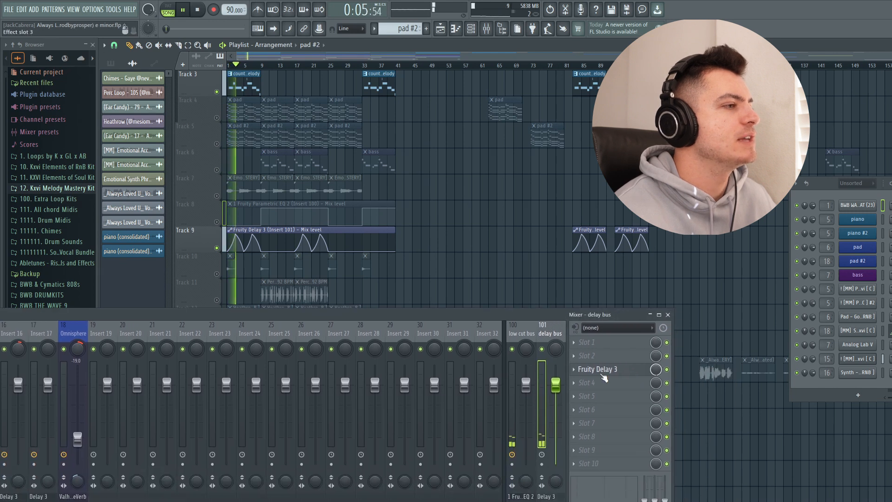
{"action": "left_click", "coordinate": [602, 374]}
{"action": "left_click_drag", "start_coordinate": [413, 161], "coordinate": [449, 158]}
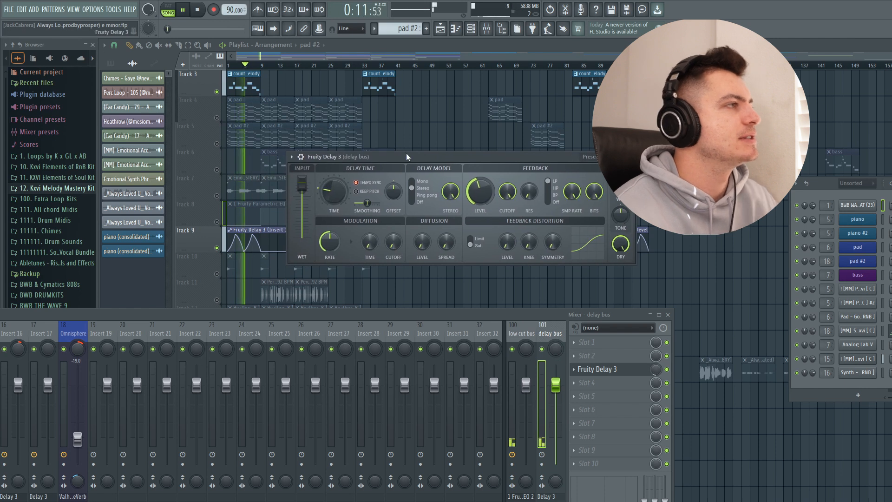
{"action": "left_click", "coordinate": [630, 157]}
- Inspect the counter melody against the delay mix-level automation over the first eight bars, stop playback and show the full arrangement again
{"action": "scroll", "coordinate": [372, 242], "scroll_direction": "up", "scroll_amount": 6}
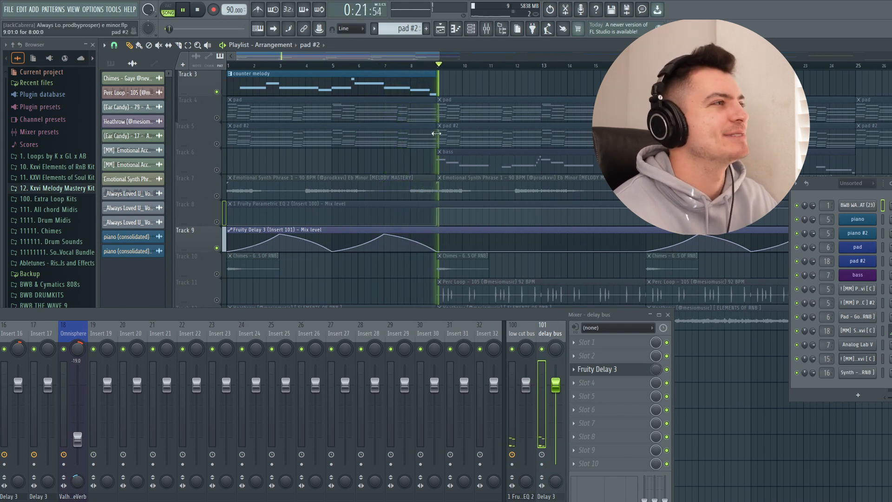
{"action": "key", "text": "space"}
{"action": "left_click_drag", "start_coordinate": [439, 56], "coordinate": [891, 56]}
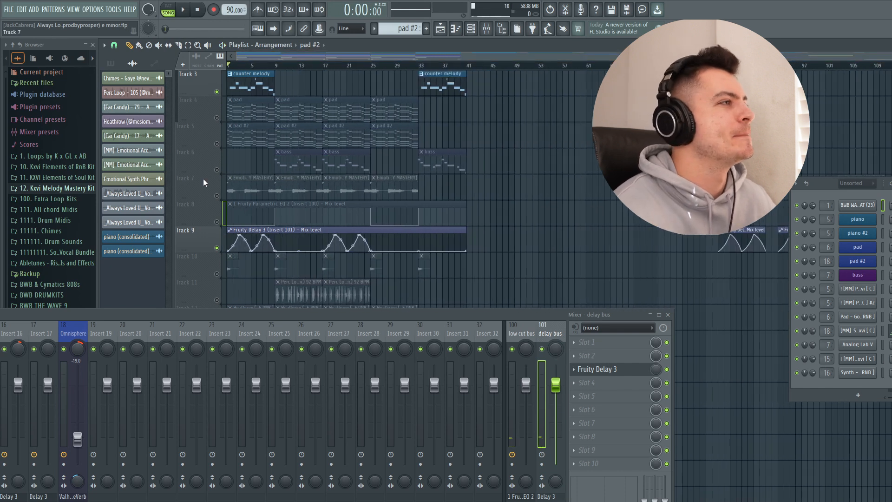
{"action": "scroll", "coordinate": [231, 182], "scroll_direction": "up", "scroll_amount": 2}
{"action": "scroll", "coordinate": [339, 90], "scroll_direction": "down", "scroll_amount": 2}
{"action": "scroll", "coordinate": [338, 109], "scroll_direction": "up", "scroll_amount": 2}
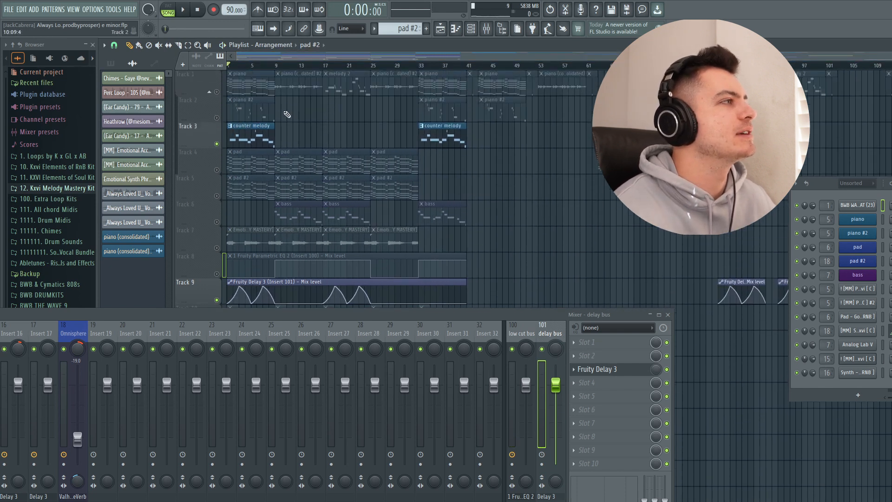
- Solo Track 1, close the mixer and release the solo so that all playlist tracks are enabled
{"action": "right_click", "coordinate": [216, 92]}
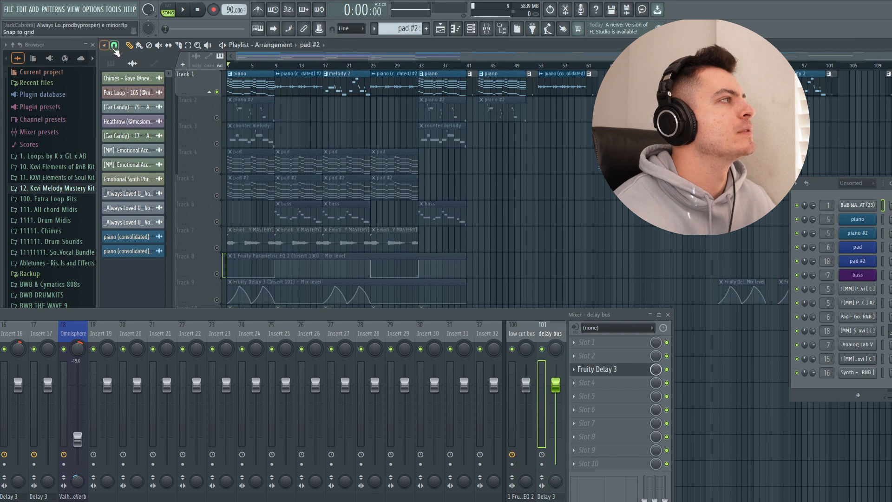
{"action": "left_click", "coordinate": [115, 47]}
{"action": "left_click", "coordinate": [122, 68]}
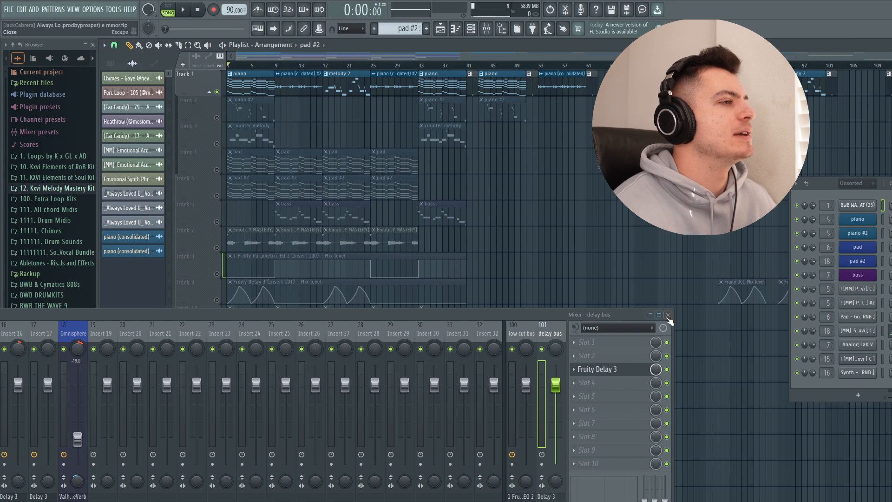
{"action": "left_click", "coordinate": [668, 316]}
{"action": "right_click", "coordinate": [217, 170]}
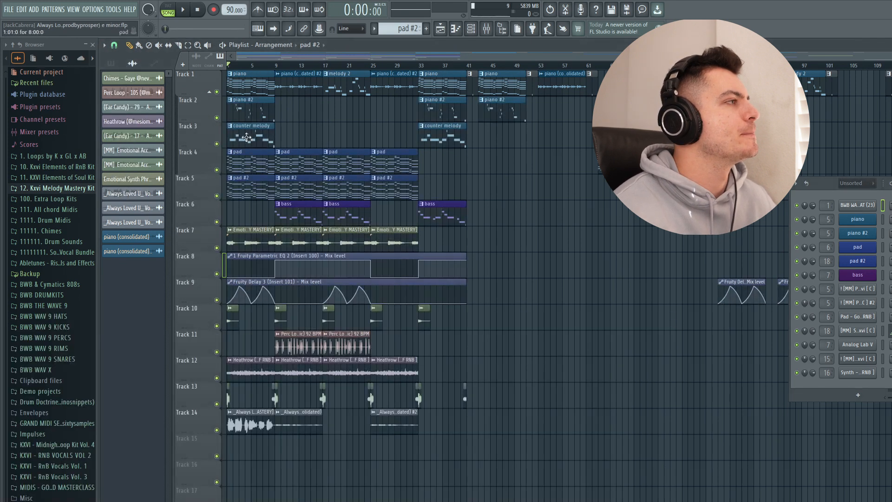
- Select the opening clips that start at bar 1 across the tracks, play the arrangement from the start and clear the selection
{"action": "left_click_drag", "start_coordinate": [248, 75], "coordinate": [241, 459]}
{"action": "key", "text": "space"}
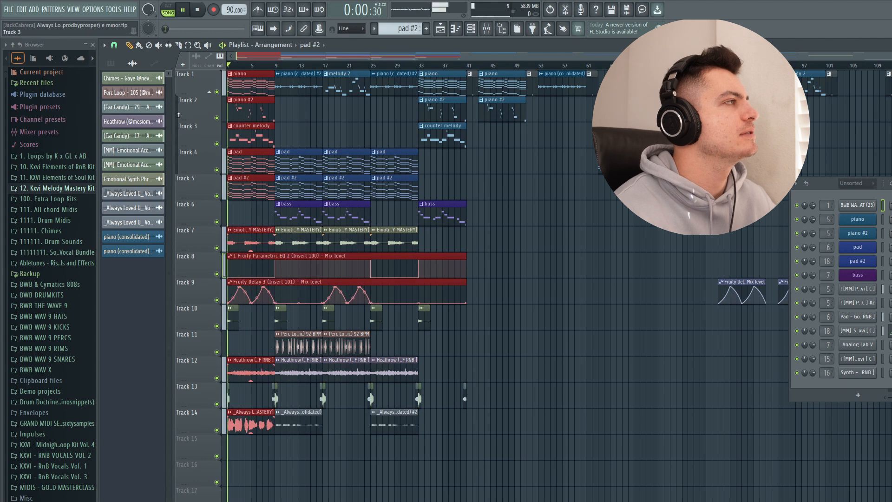
{"action": "left_click", "coordinate": [114, 46]}
{"action": "left_click", "coordinate": [122, 67]}
{"action": "left_click", "coordinate": [512, 167], "text": "ctrl"}
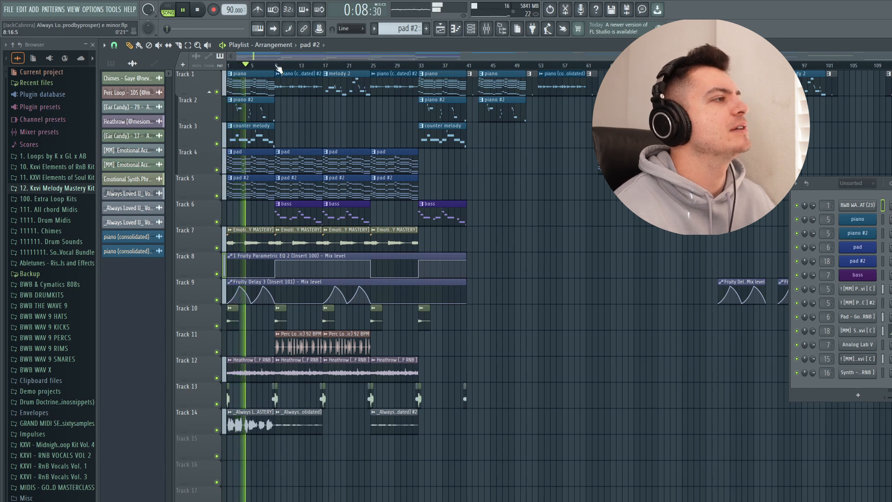
- Select the consolidated piano, bass, Perc Loop and consolidated Always Loved U clips that start at bar 9
{"action": "left_click", "coordinate": [292, 83], "text": "ctrl"}
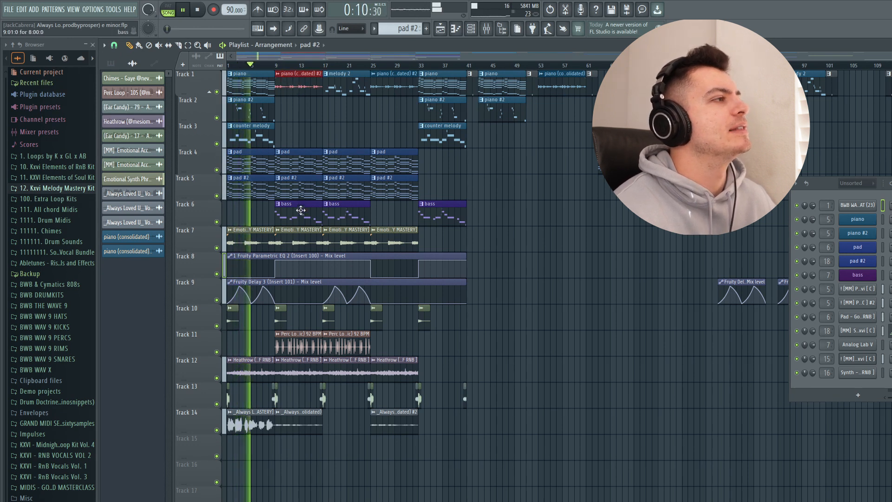
{"action": "left_click", "coordinate": [301, 210], "text": "ctrl"}
{"action": "left_click", "coordinate": [300, 345], "text": "ctrl"}
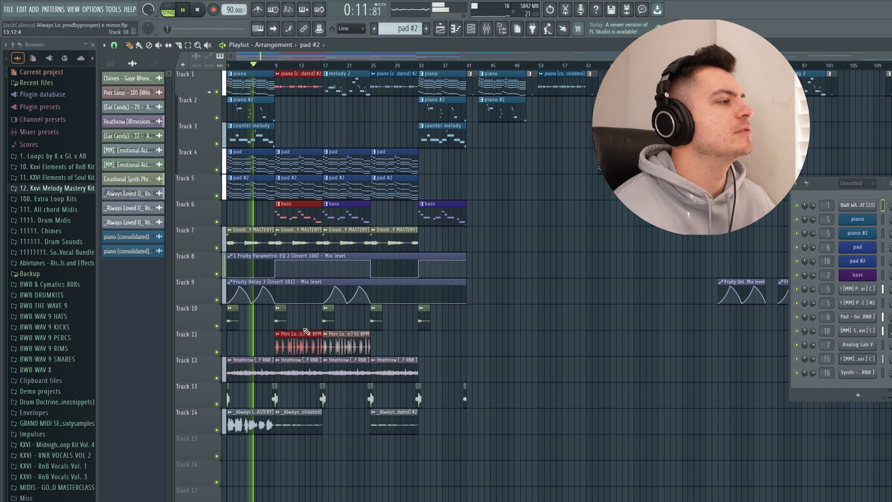
{"action": "left_click", "coordinate": [305, 417], "text": "ctrl"}
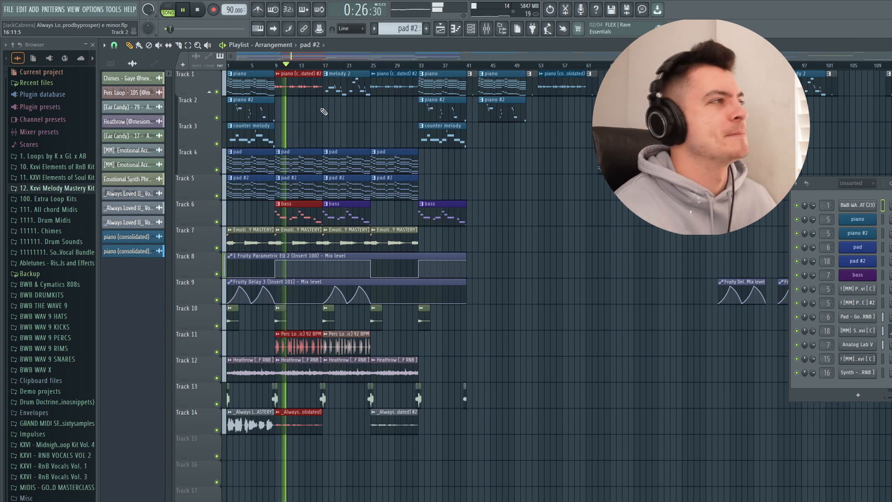
- Stop playback, cue bar 17, and select the opening piano, piano #2 and counter melody clips before clearing the selection
{"action": "key", "text": "space"}
{"action": "left_click", "coordinate": [323, 66]}
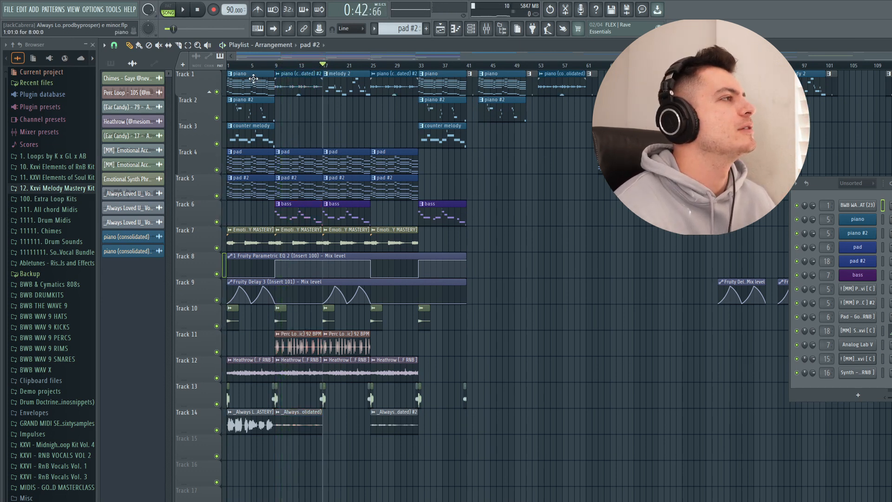
{"action": "left_click_drag", "start_coordinate": [253, 79], "coordinate": [255, 136]}
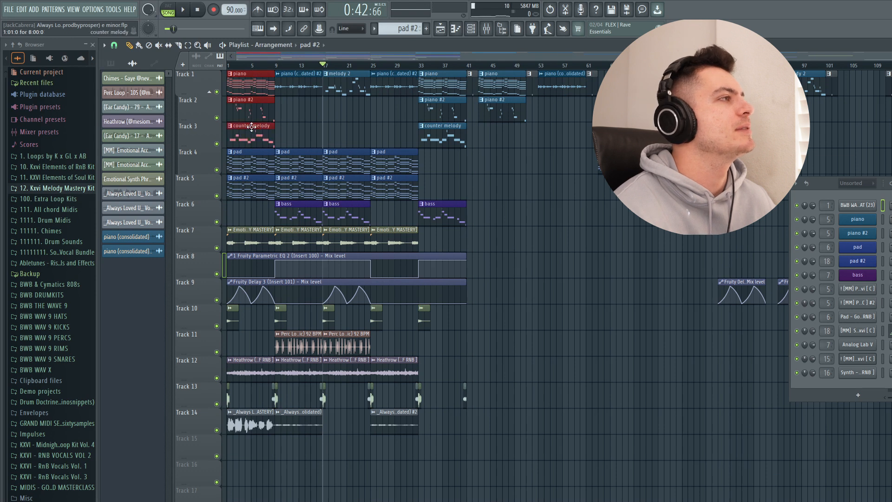
{"action": "left_click", "coordinate": [282, 110], "text": "ctrl"}
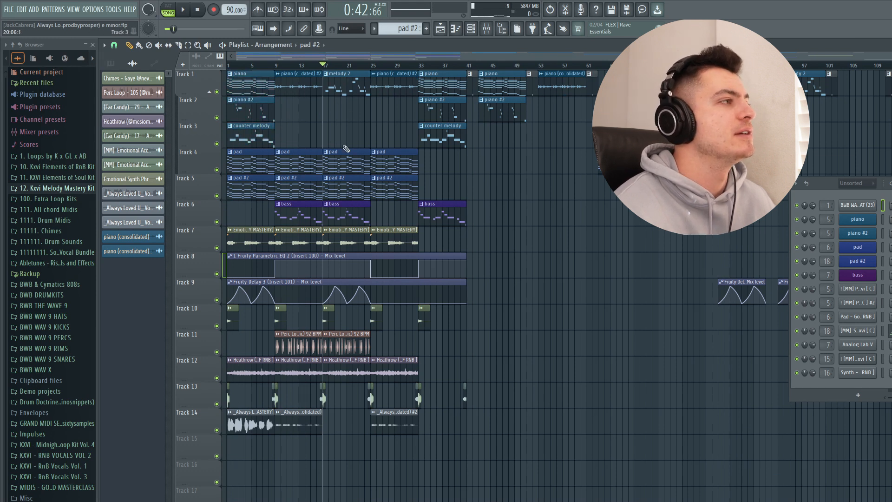
- Select the pad, pad #2, bass and Perc Loop clips that start at bar 17, and clear the selection
{"action": "left_click_drag", "start_coordinate": [346, 148], "coordinate": [341, 221]}
{"action": "left_click", "coordinate": [361, 337], "text": "ctrl"}
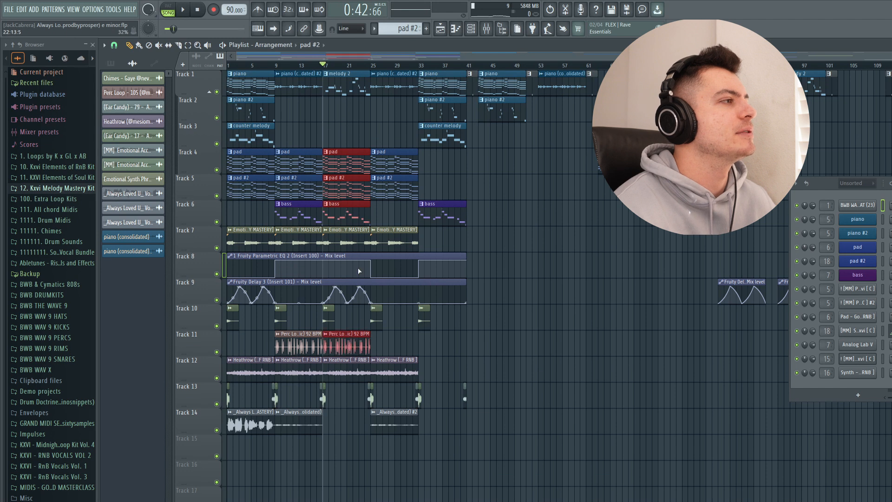
{"action": "left_click", "coordinate": [525, 224], "text": "ctrl"}
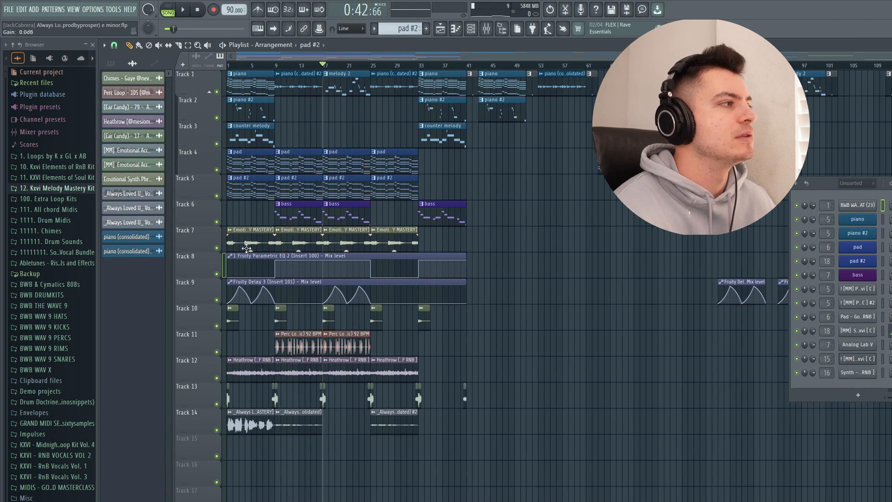
- Play the section from bar 17, cue the playhead at bar 25 and stop playback
{"action": "key", "text": "space"}
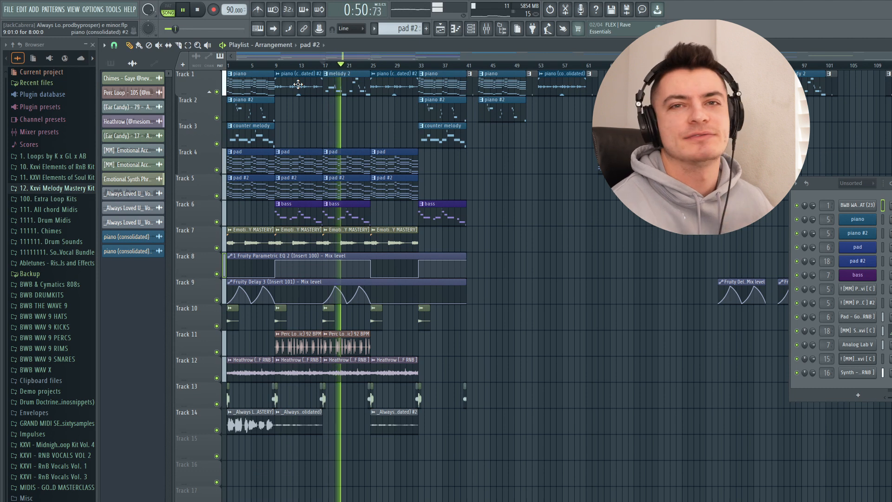
{"action": "left_click", "coordinate": [371, 66]}
{"action": "key", "text": "space"}
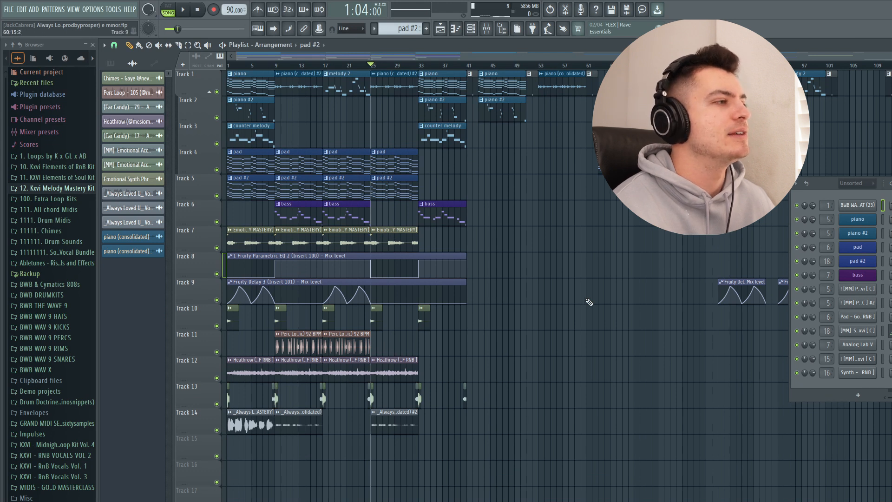
- Lower the Insert 13 mixer fader to -9.0 dB while playing from bar 25, and hide the mixer
{"action": "left_click", "coordinate": [487, 31]}
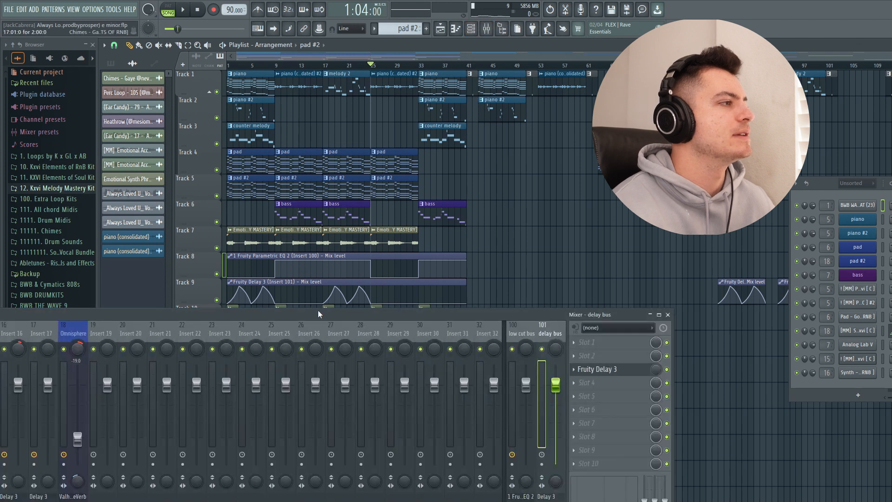
{"action": "left_click_drag", "start_coordinate": [319, 313], "coordinate": [830, 373]}
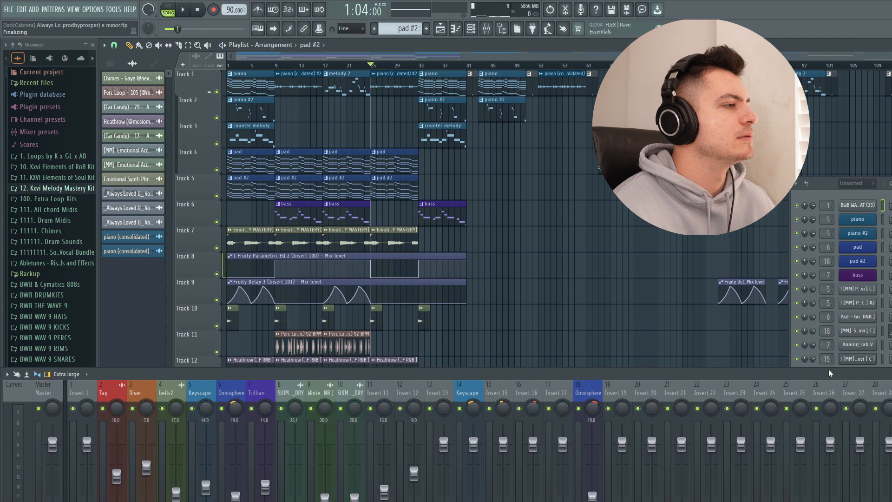
{"action": "key", "text": "space"}
{"action": "left_click", "coordinate": [441, 394]}
{"action": "left_click_drag", "start_coordinate": [444, 444], "coordinate": [443, 473]}
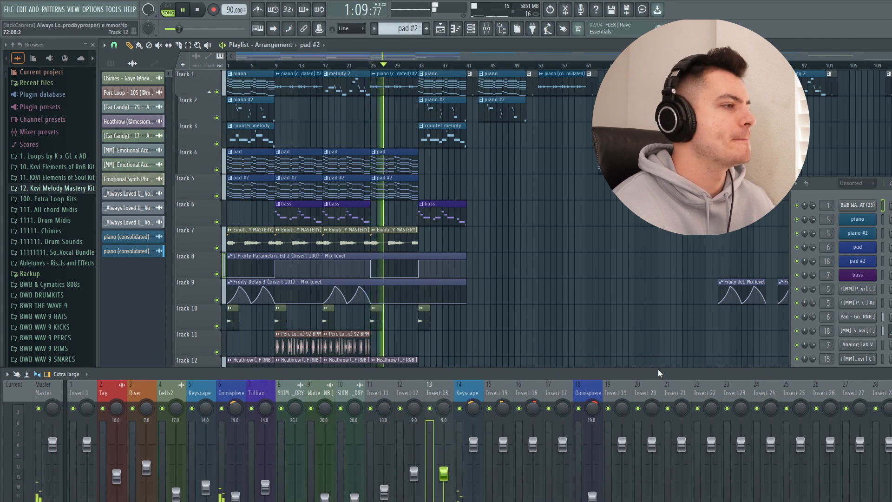
{"action": "key", "text": "F9"}
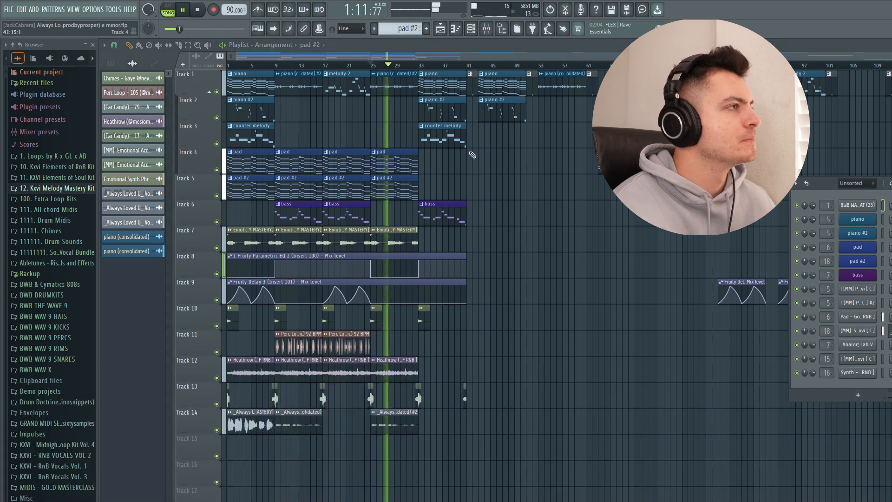
- Stop playback, cue bar 33, and select the opening piano, piano #2 and counter melody clips before clearing the selection
{"action": "key", "text": "space"}
{"action": "left_click", "coordinate": [419, 65]}
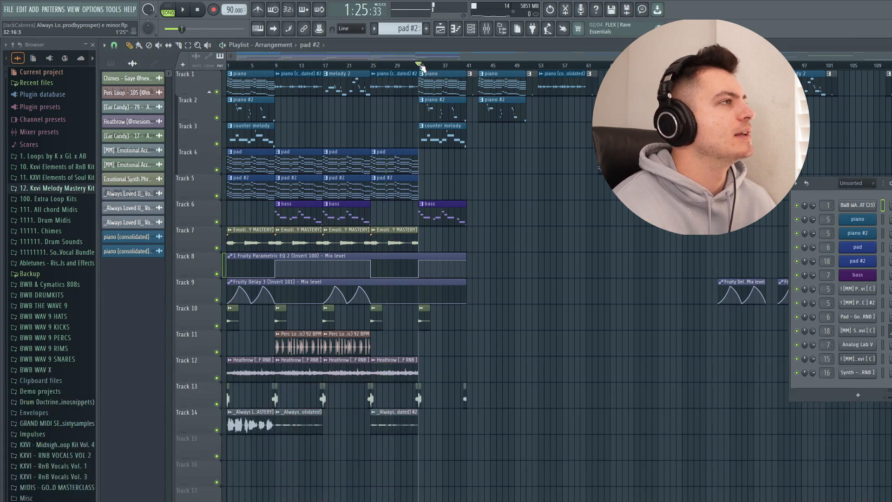
{"action": "left_click_drag", "start_coordinate": [259, 83], "coordinate": [253, 129]}
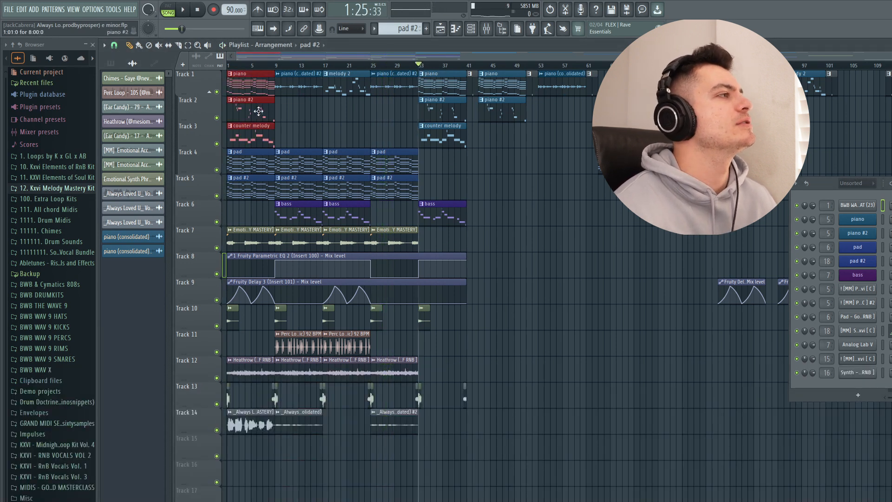
{"action": "left_click", "coordinate": [496, 172], "text": "ctrl"}
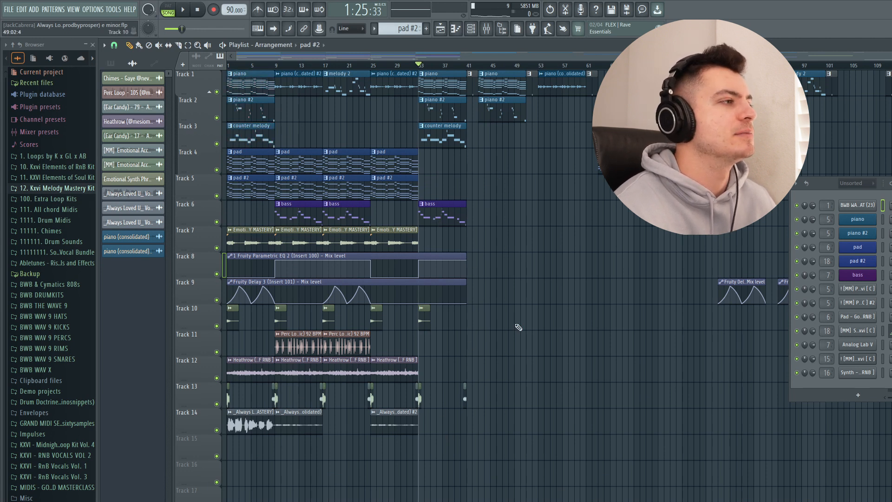
- Select the row of Heathrow texture clips on Track 12, and clear the selection
{"action": "left_click_drag", "start_coordinate": [434, 367], "coordinate": [194, 371]}
{"action": "left_click", "coordinate": [453, 346], "text": "ctrl"}
{"action": "left_click_drag", "start_coordinate": [432, 373], "coordinate": [250, 368]}
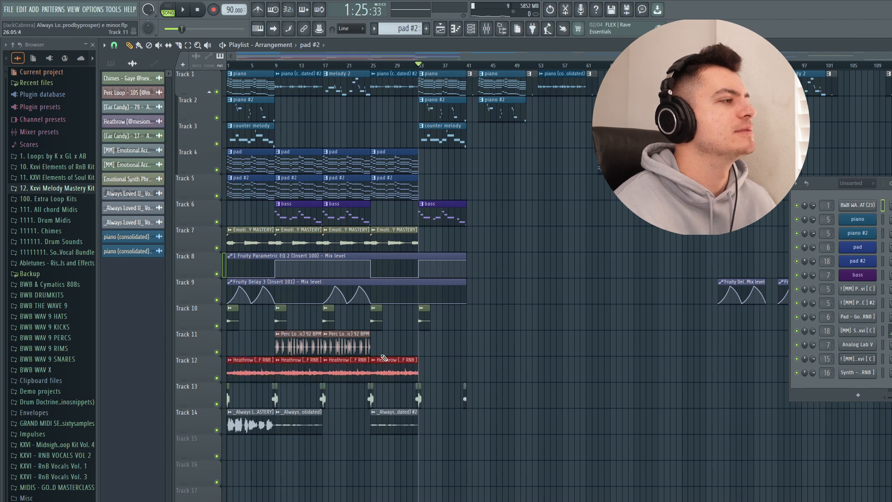
{"action": "left_click", "coordinate": [547, 339], "text": "ctrl"}
- Play the section from bar 33, stop playback and return the playhead to the song's start
{"action": "key", "text": "space"}
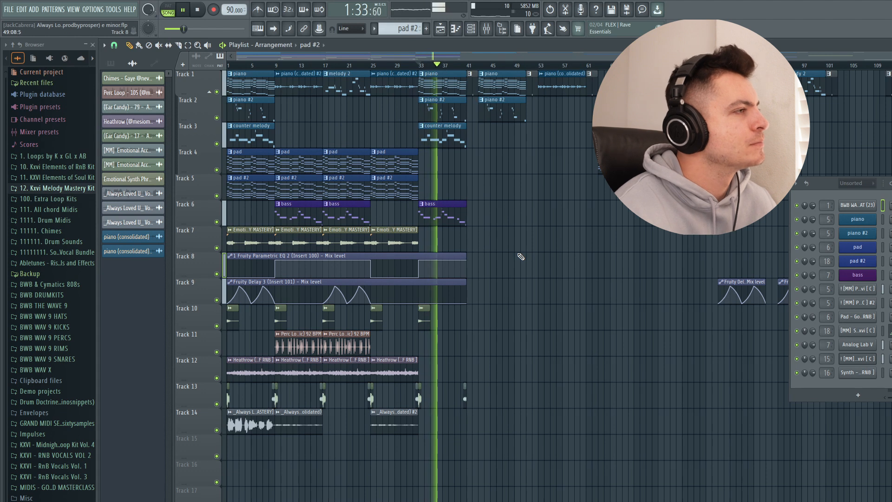
{"action": "key", "text": "space"}
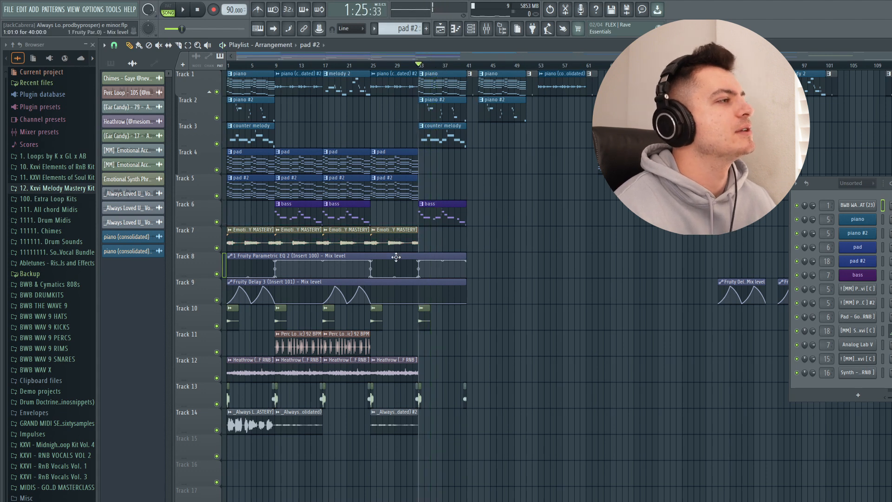
{"action": "left_click_drag", "start_coordinate": [422, 64], "coordinate": [182, 66]}
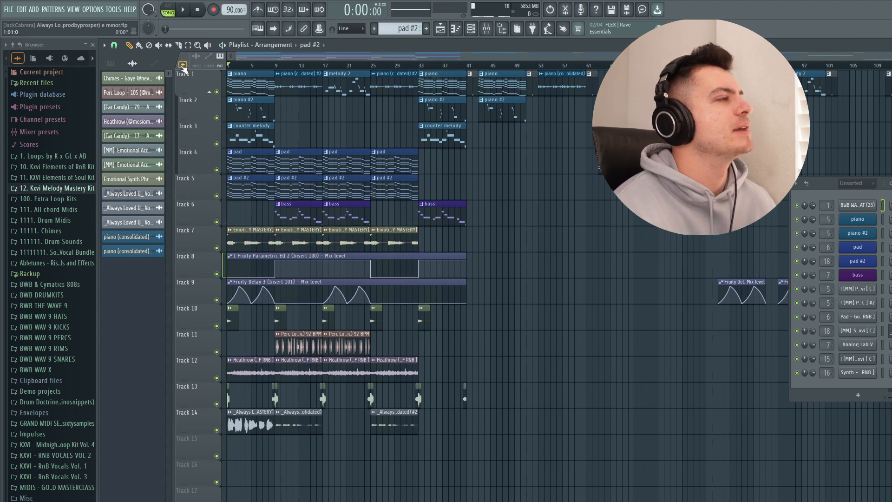
- Select the first Track 10 clip, all the short transition clips on Track 13, and the Heathrow clips on Track 12 in turn
{"action": "left_click_drag", "start_coordinate": [244, 317], "coordinate": [238, 311]}
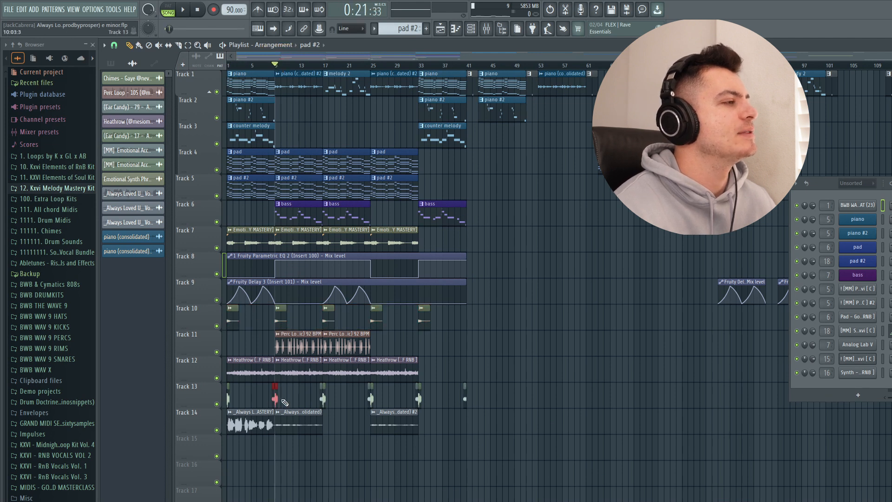
{"action": "left_click_drag", "start_coordinate": [473, 411], "coordinate": [227, 382]}
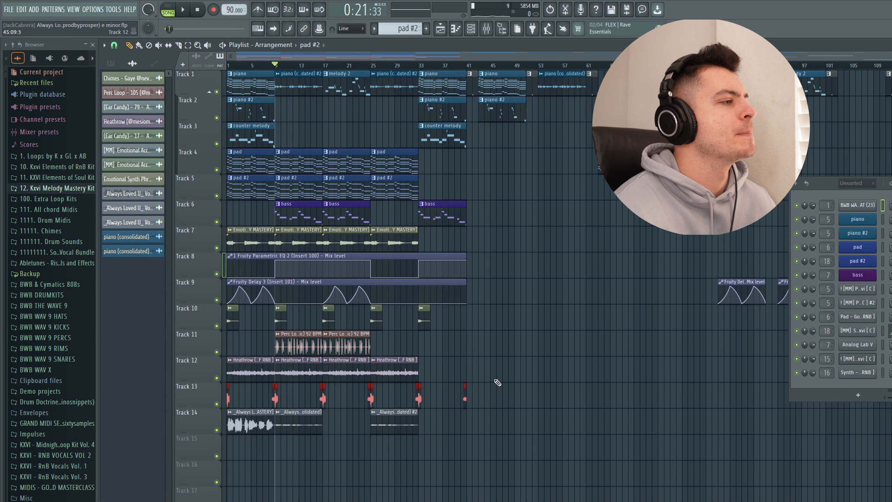
{"action": "left_click_drag", "start_coordinate": [471, 377], "coordinate": [227, 356]}
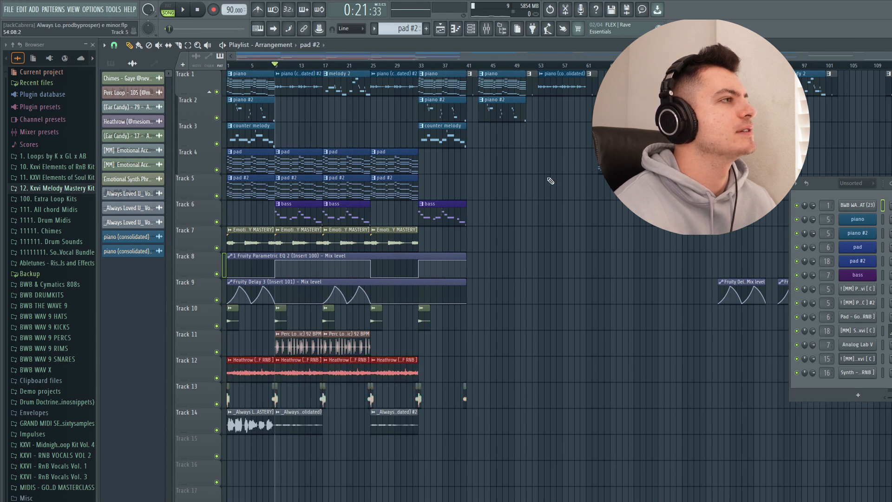